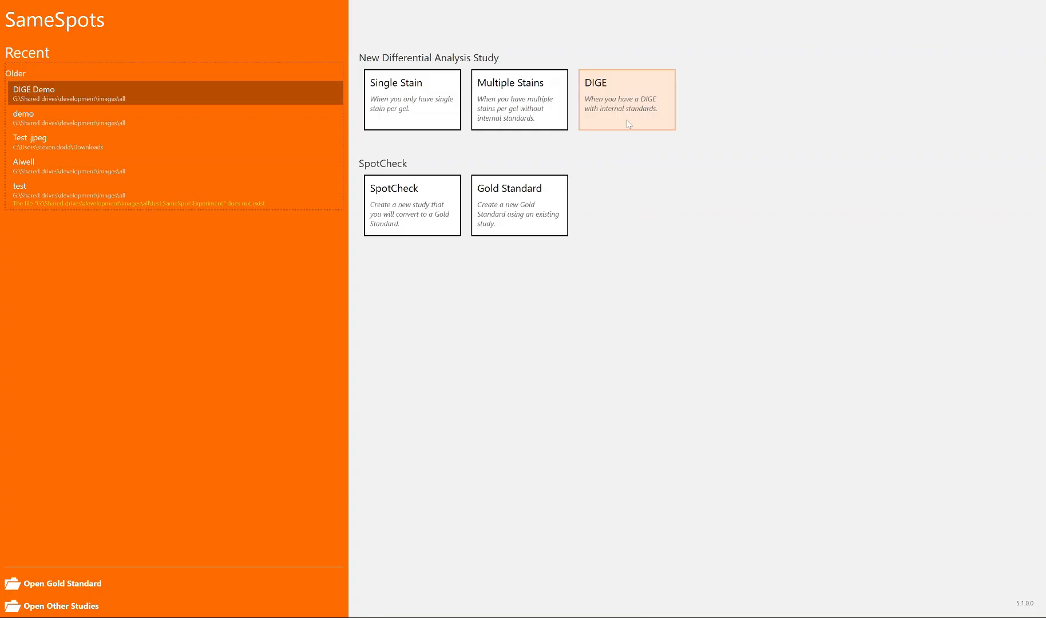
# Create a new DIGE differential analysis study named "2D-DIGE YouTube Demo".
pyautogui.click(636, 101)
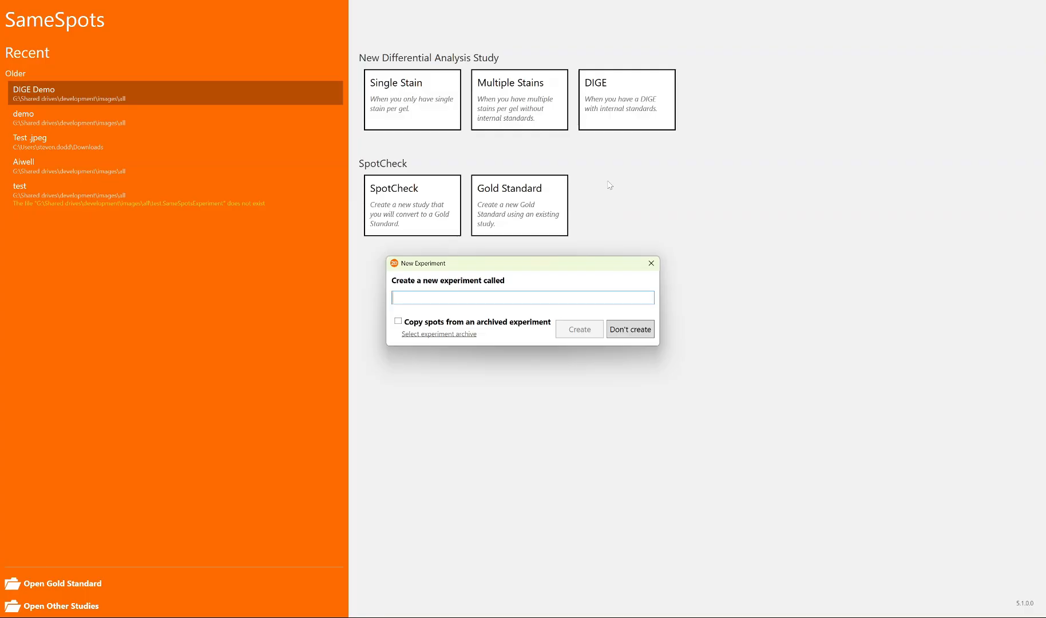
pyautogui.write('2D-DIGE YouTube ')
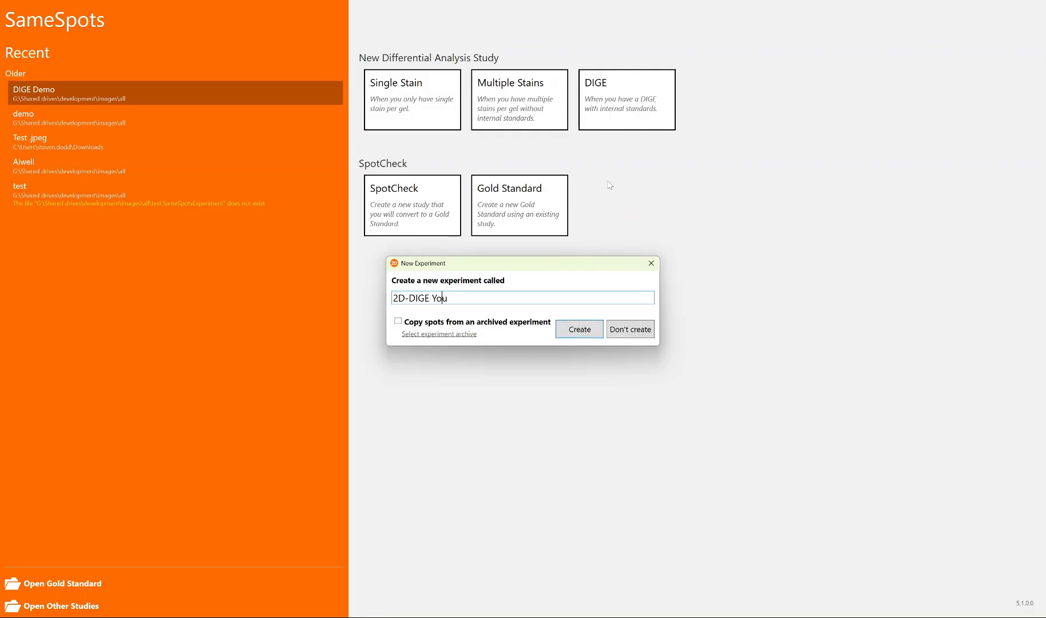
pyautogui.write('Demo')
pyautogui.click(570, 328)
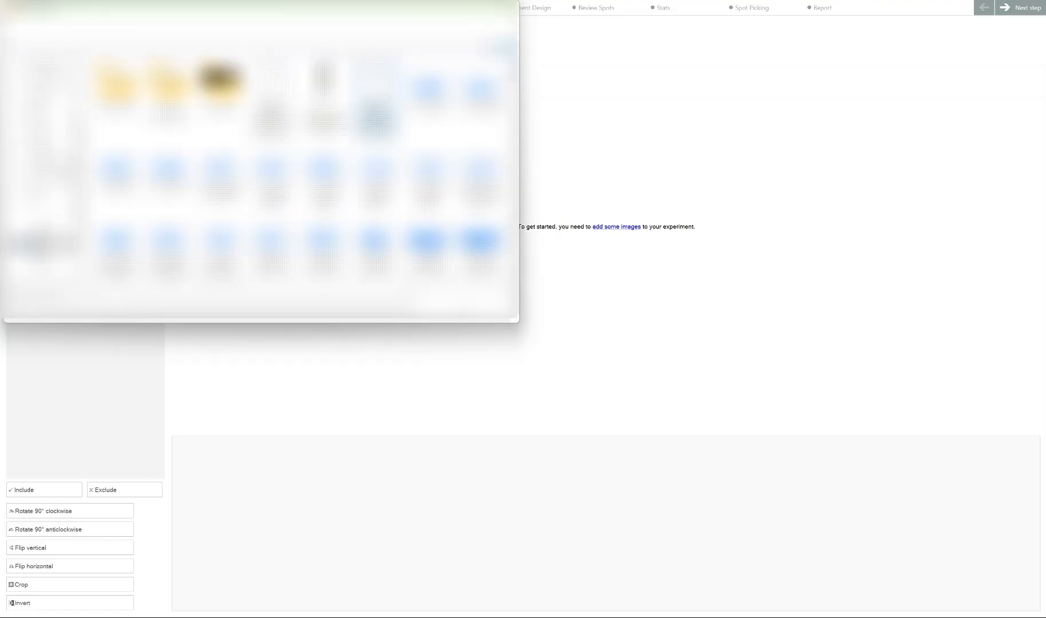
# Add the twelve gel images, gel1 to gel4 in cy2, cy3 and cy5, from the image subfolder to the experiment.
pyautogui.doubleClick(170, 93)
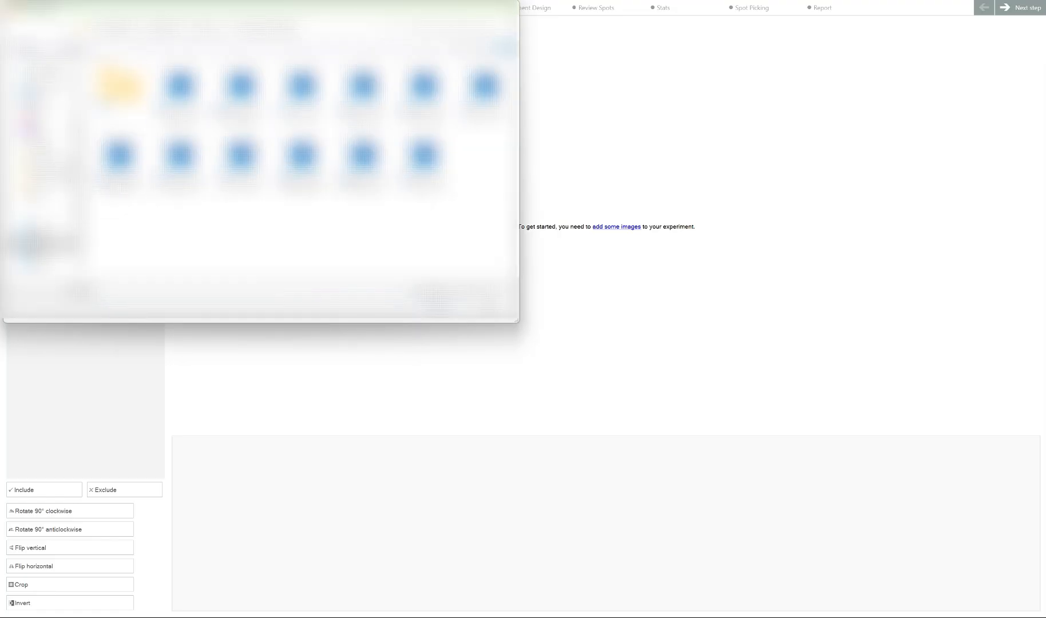
pyautogui.click(180, 93)
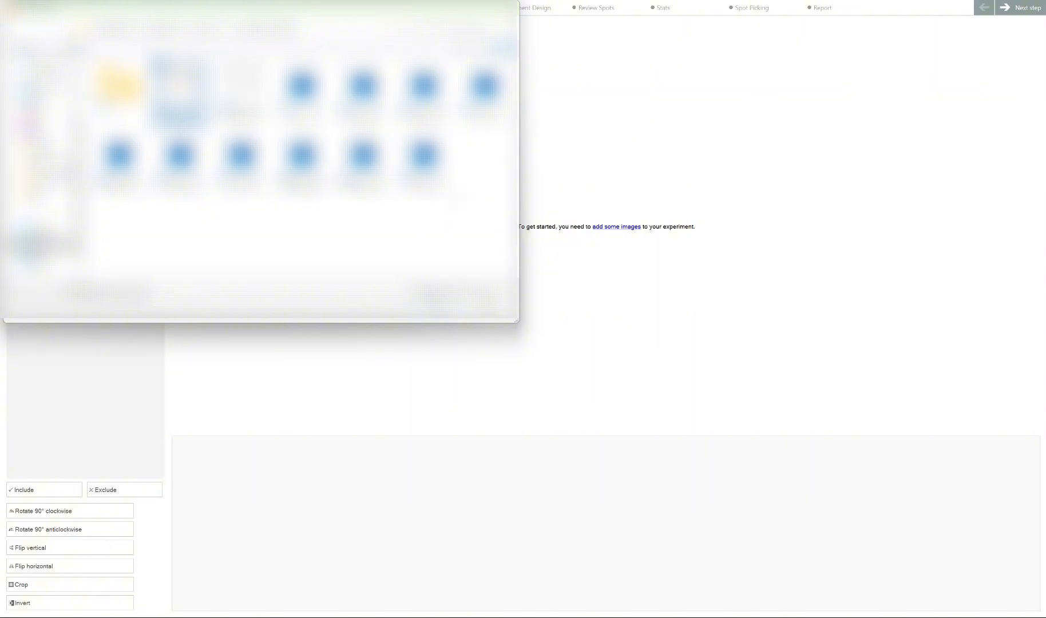
pyautogui.moveTo(497, 171); pyautogui.dragTo(184, 87)
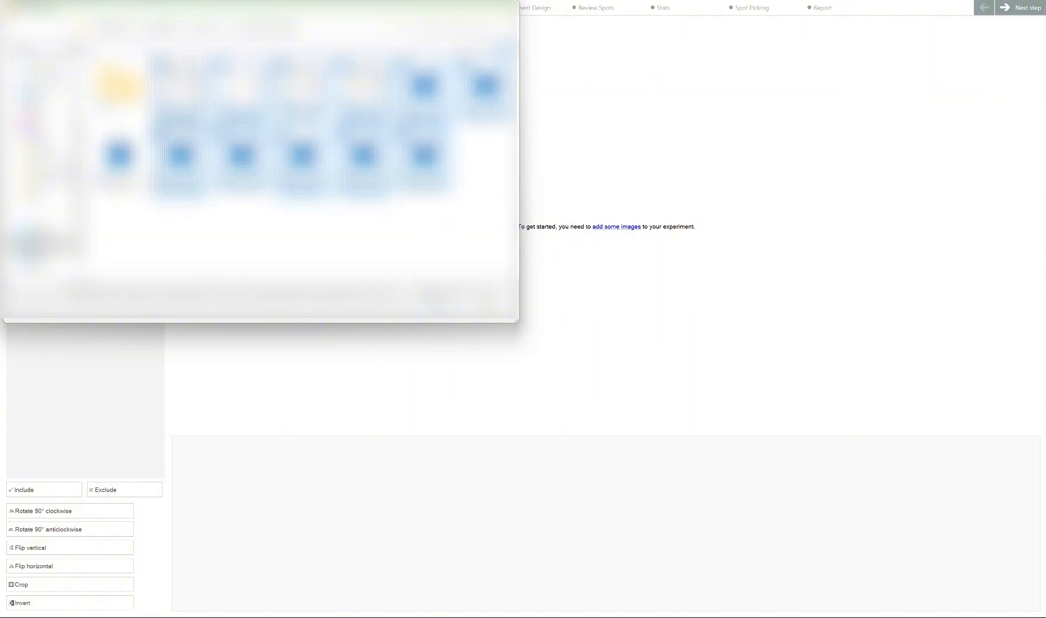
pyautogui.click(443, 319)
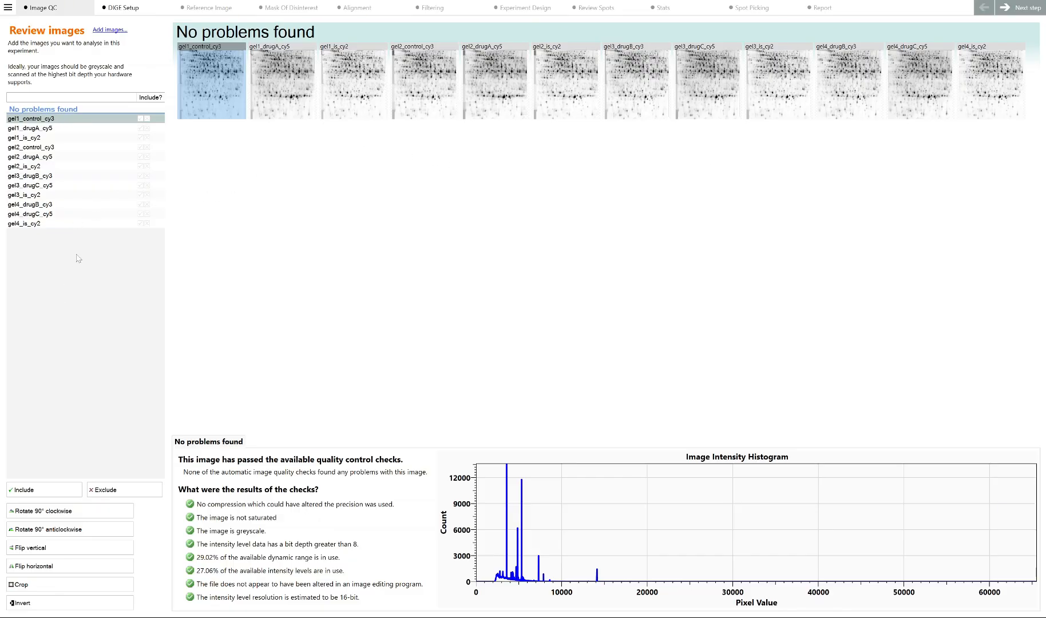
# Include gel1_control_cy3 and gel1_drugA_cy5, and examine the quality-check results of the remaining images through gel4_is_cy2.
pyautogui.click(140, 119)
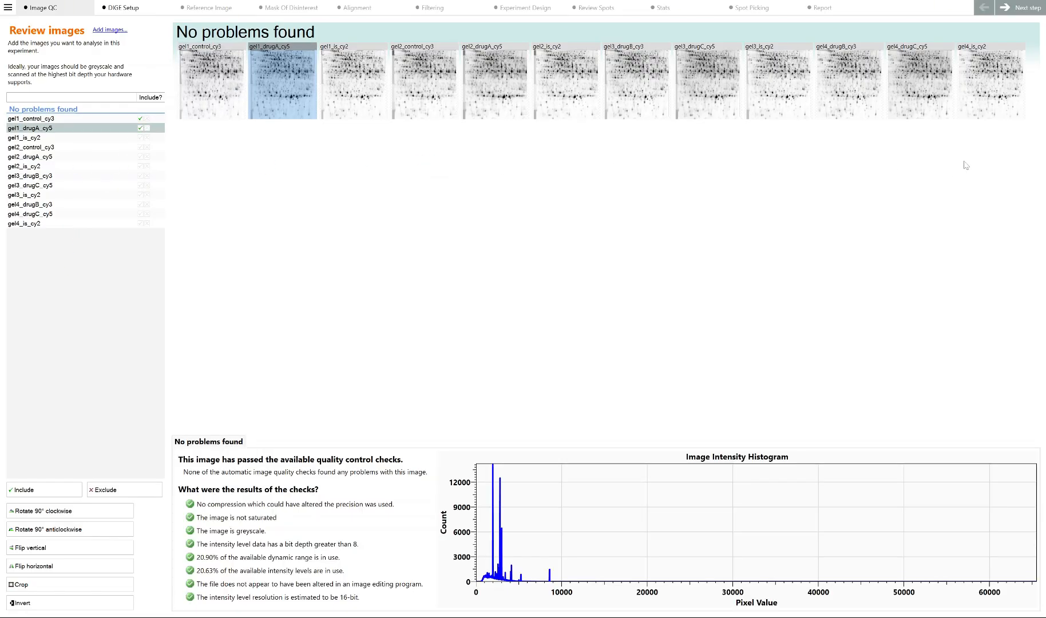
pyautogui.click(366, 67)
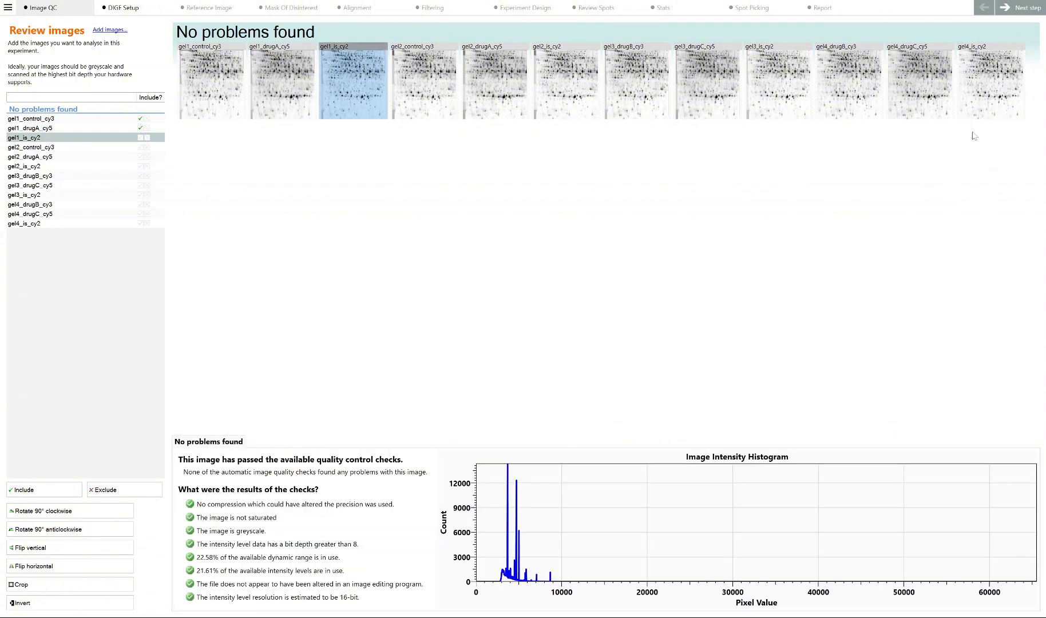
pyautogui.click(421, 80)
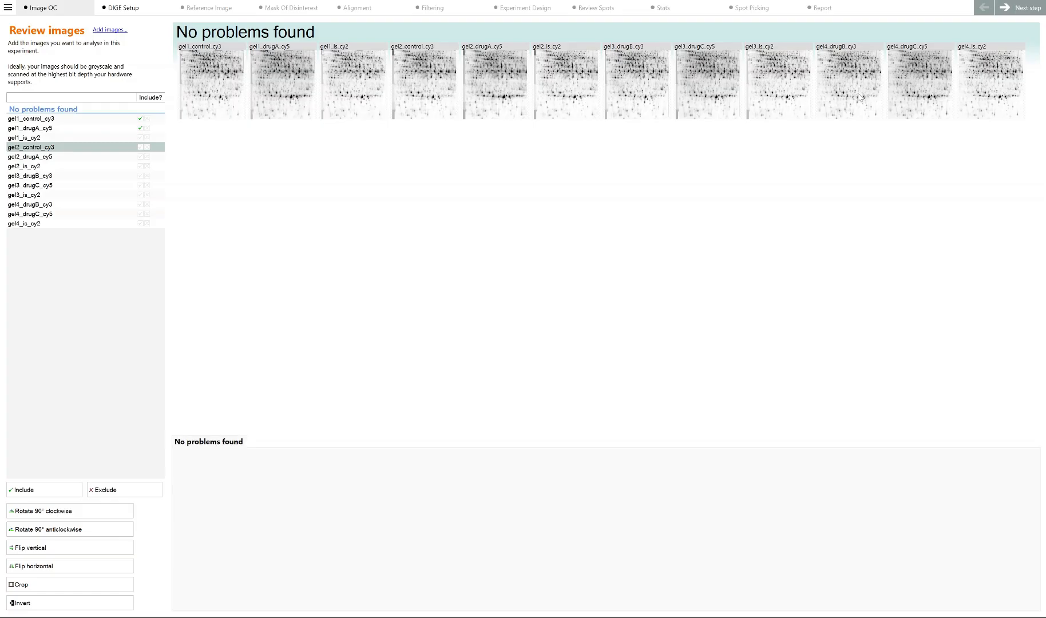
pyautogui.click(123, 167)
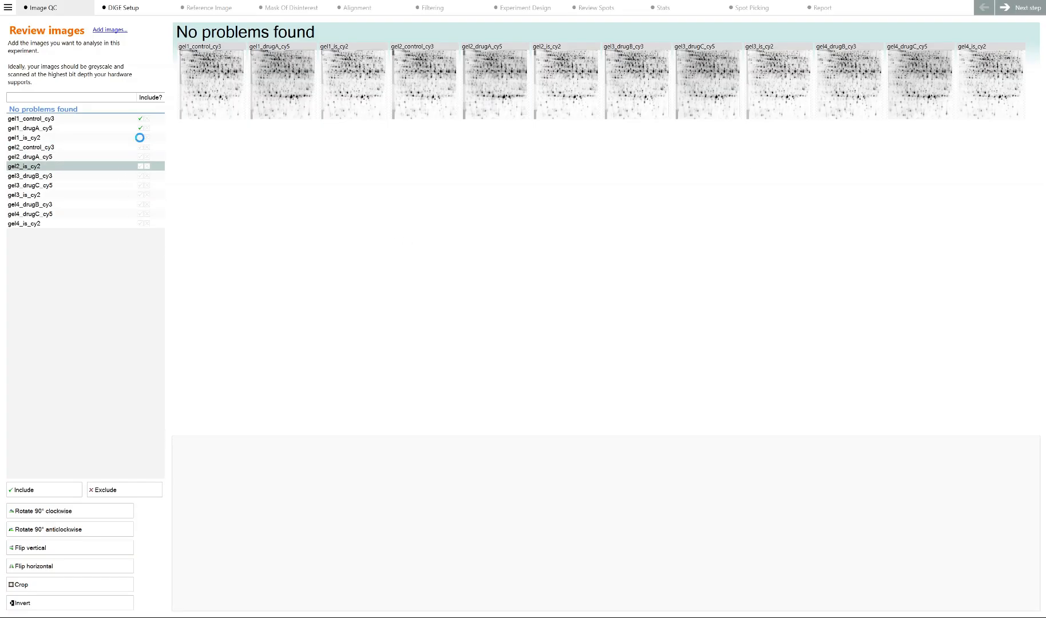
pyautogui.press('Down')
pyautogui.press('Down')
pyautogui.press('Down')
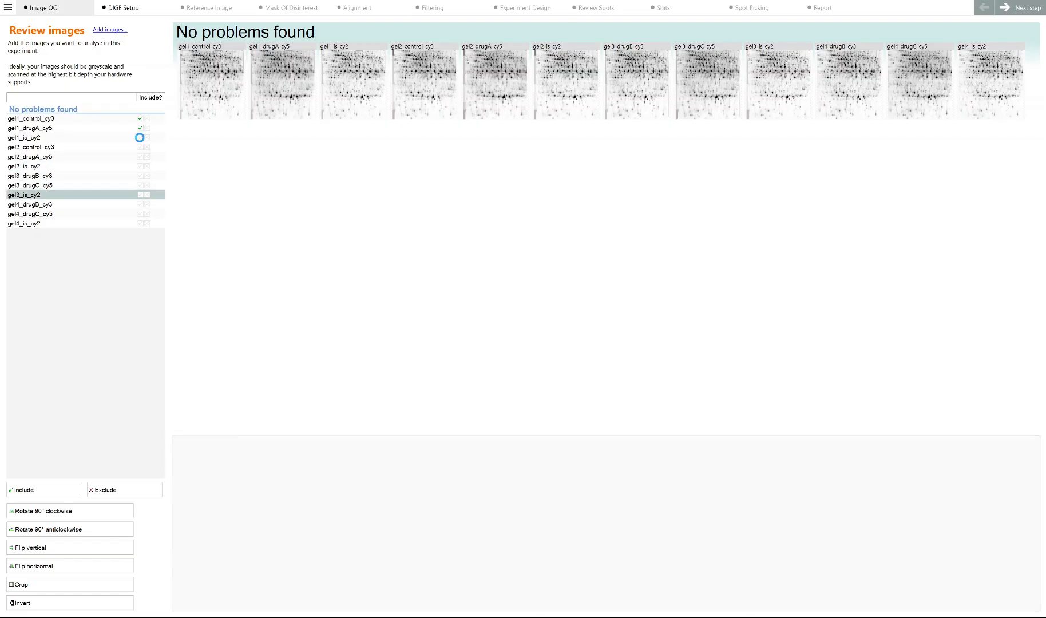
pyautogui.press('Down')
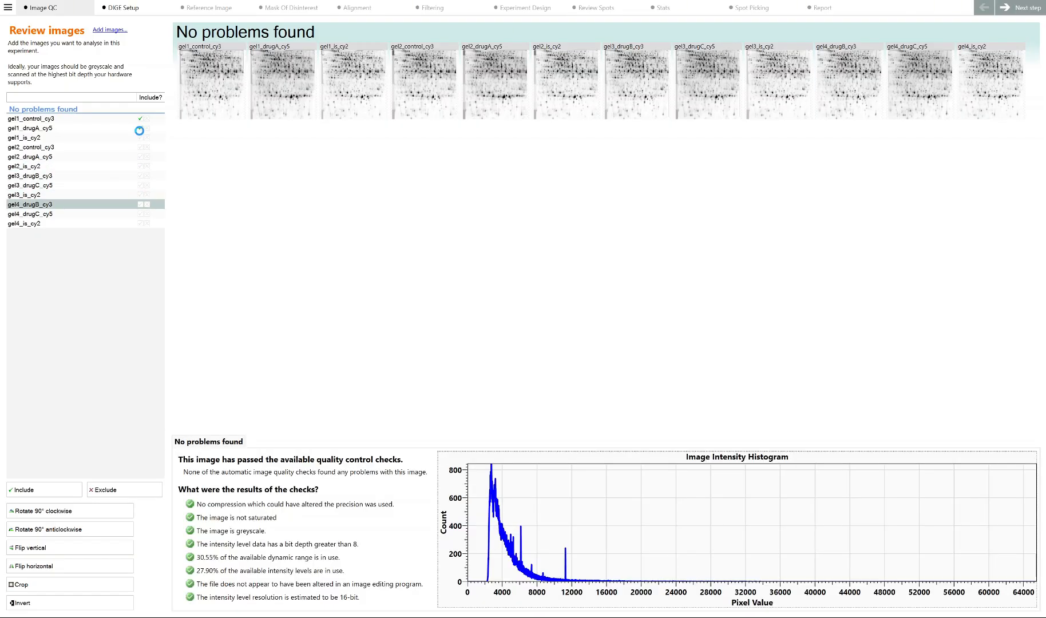
pyautogui.press('Down')
pyautogui.press('Down')
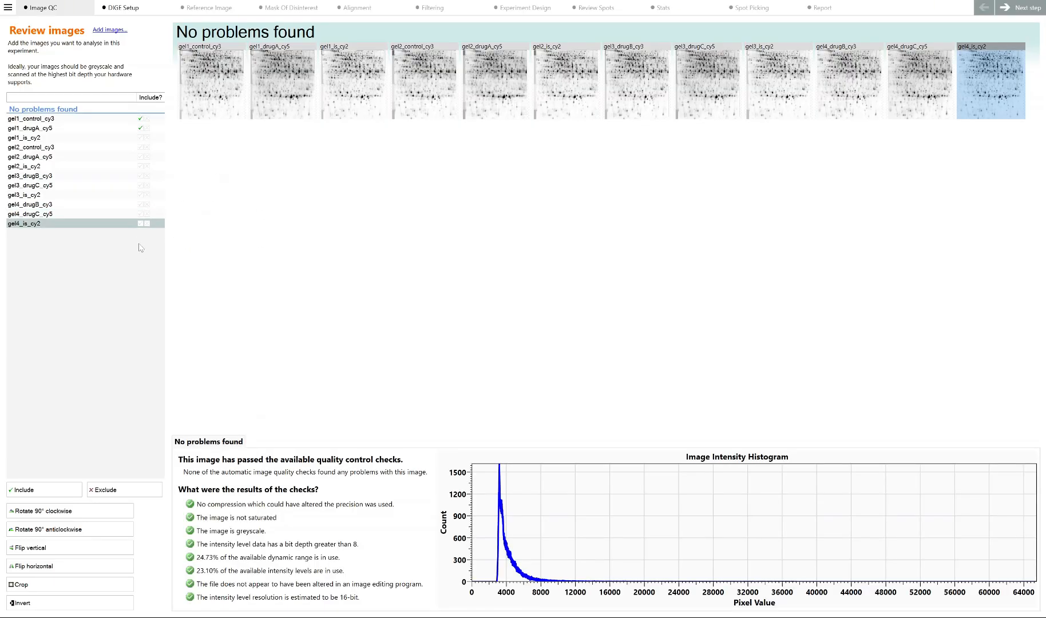
# Mark all remaining images, from gel1_is_cy2 through gel4_is_cy2, as included in the experiment.
pyautogui.click(141, 223)
pyautogui.click(141, 212)
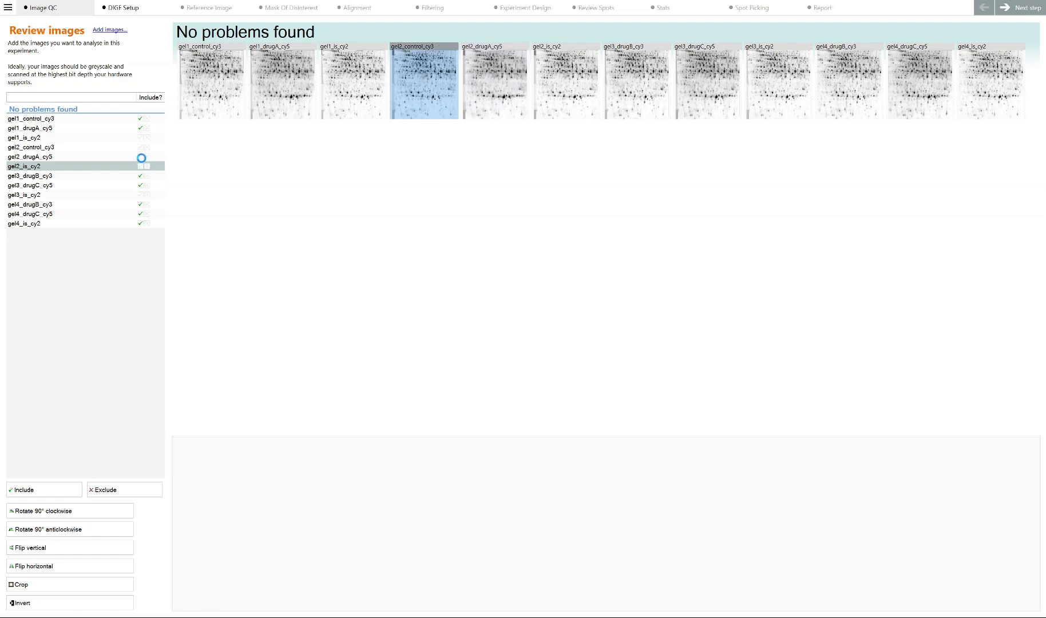
pyautogui.click(140, 156)
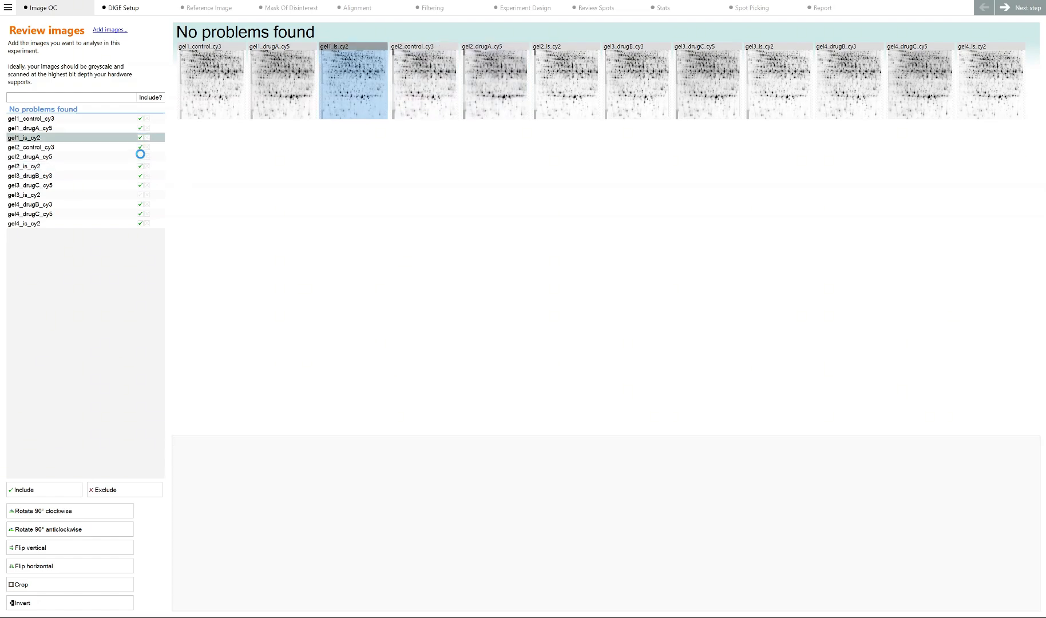
pyautogui.click(141, 196)
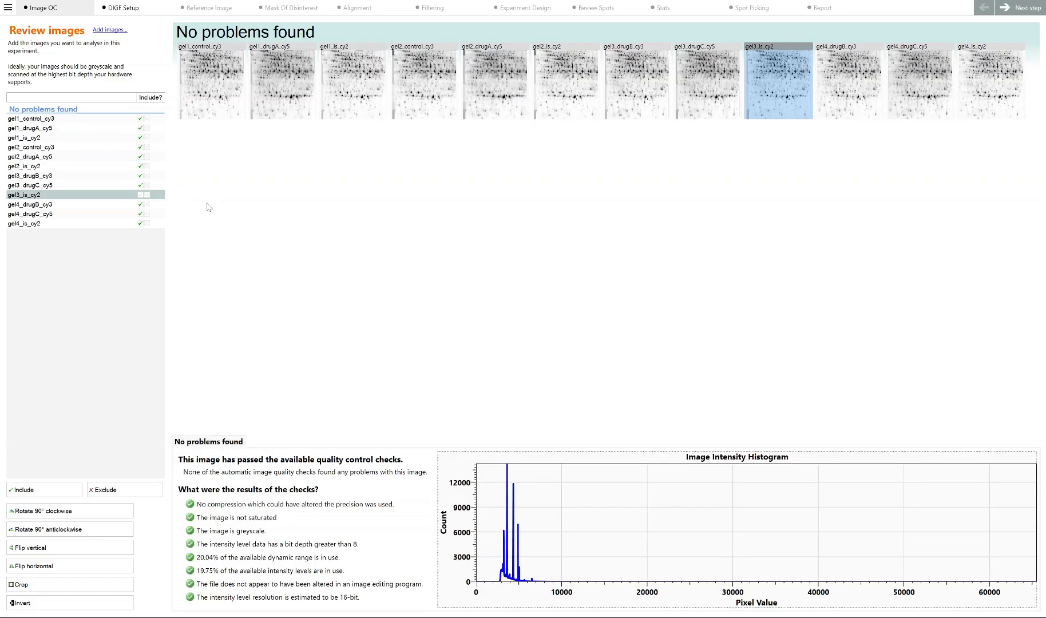
pyautogui.click(141, 195)
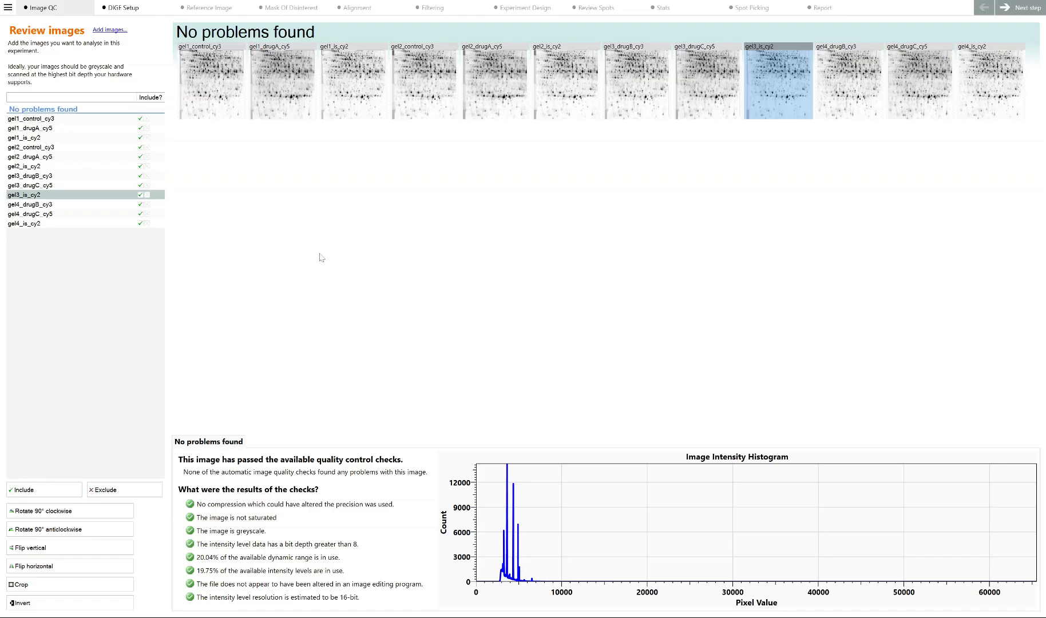
# Advance to the DIGE Setup stage and create three gels, Gel 1 to Gel 3.
pyautogui.click(1036, 16)
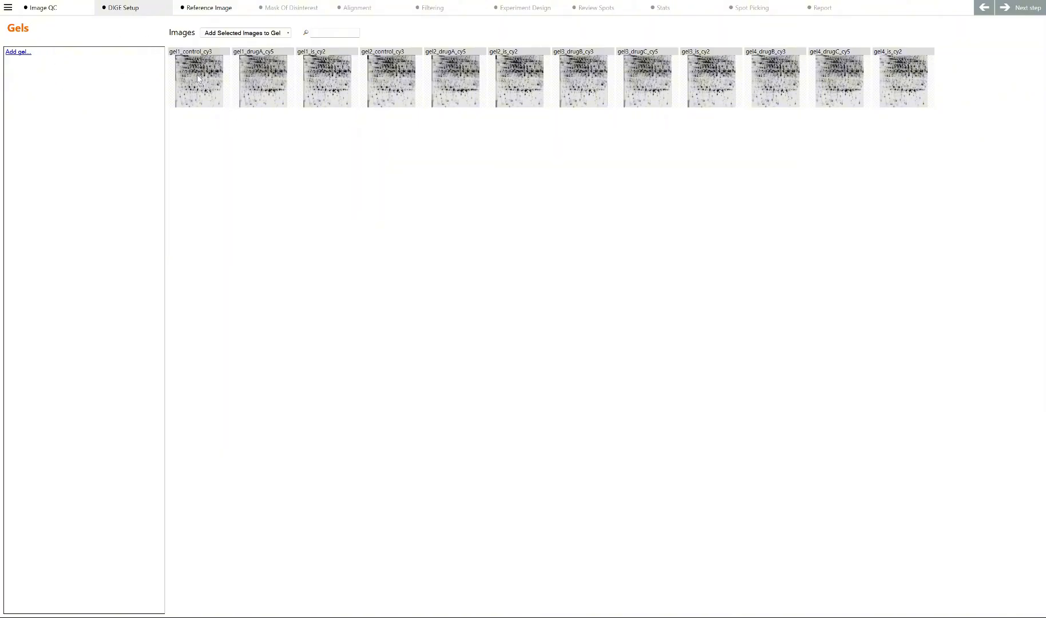
pyautogui.click(20, 54)
pyautogui.click(18, 65)
pyautogui.click(19, 78)
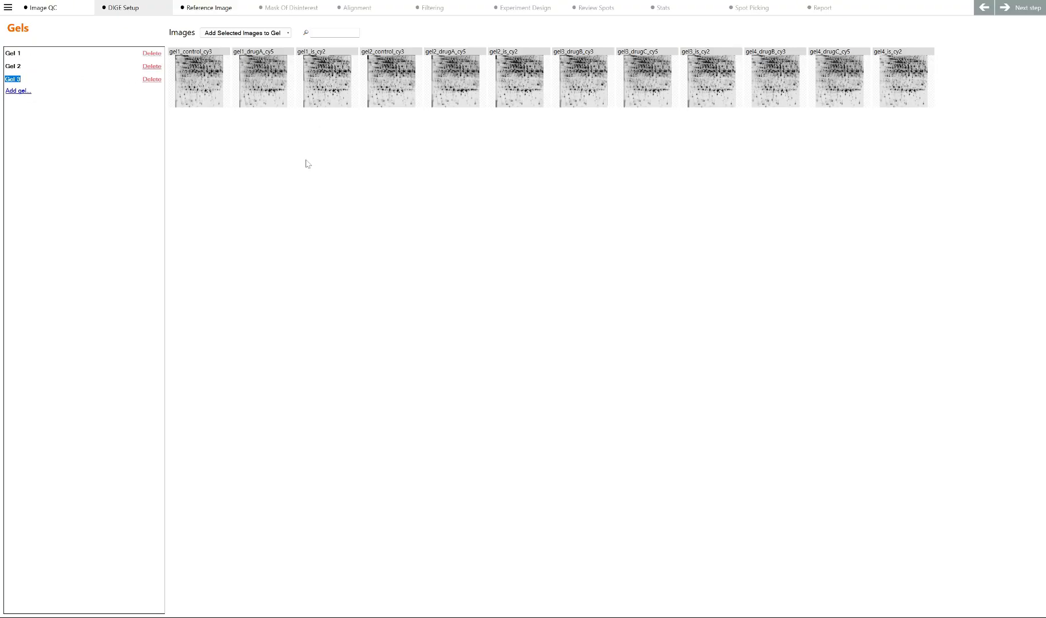
pyautogui.click(199, 78)
pyautogui.keyDown('ctrl'); pyautogui.click(269, 89); pyautogui.keyUp('ctrl')
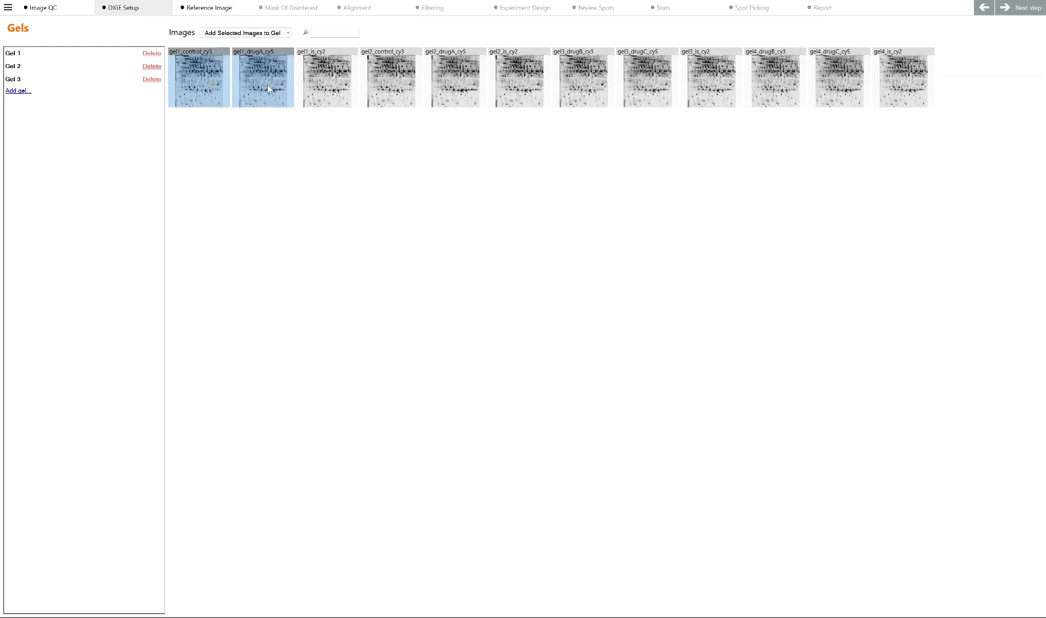
pyautogui.keyDown('ctrl'); pyautogui.click(329, 86); pyautogui.keyUp('ctrl')
pyautogui.click(289, 33)
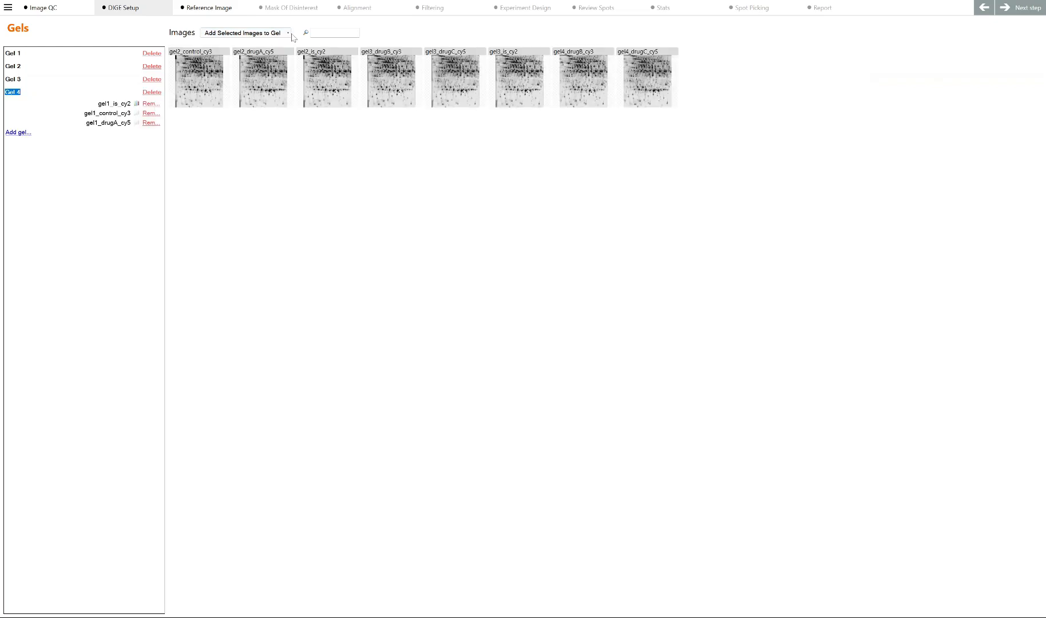
pyautogui.click(151, 92)
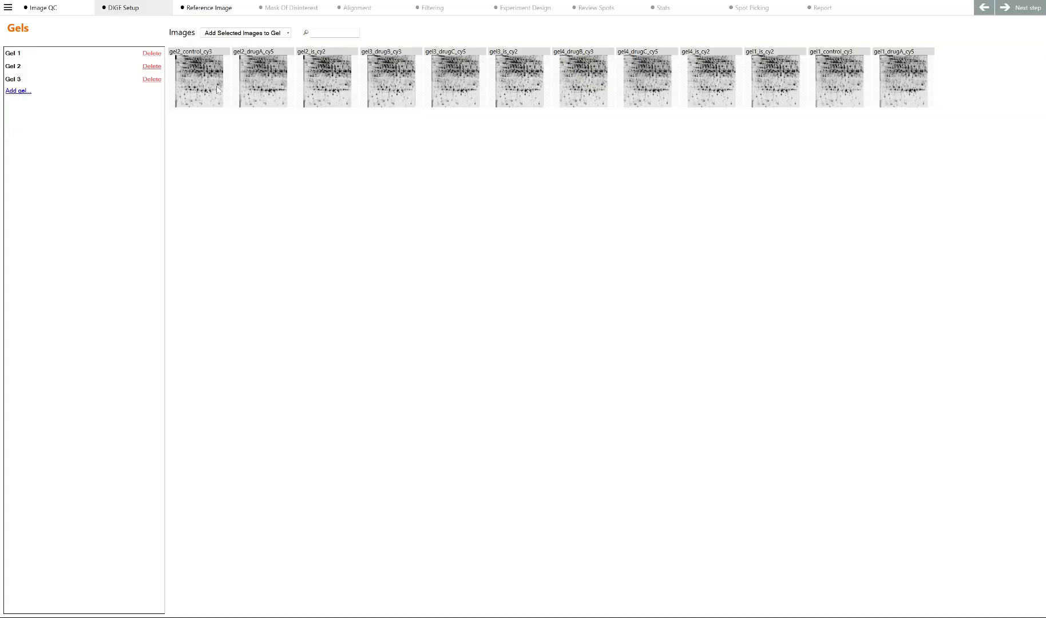
# Assign only gel1_is_cy2, gel1_control_cy3 and gel1_drugA_cy5 to Gel 1.
pyautogui.click(218, 89)
pyautogui.keyDown('ctrl'); pyautogui.click(250, 86); pyautogui.keyUp('ctrl')
pyautogui.keyDown('ctrl'); pyautogui.click(317, 59); pyautogui.keyUp('ctrl')
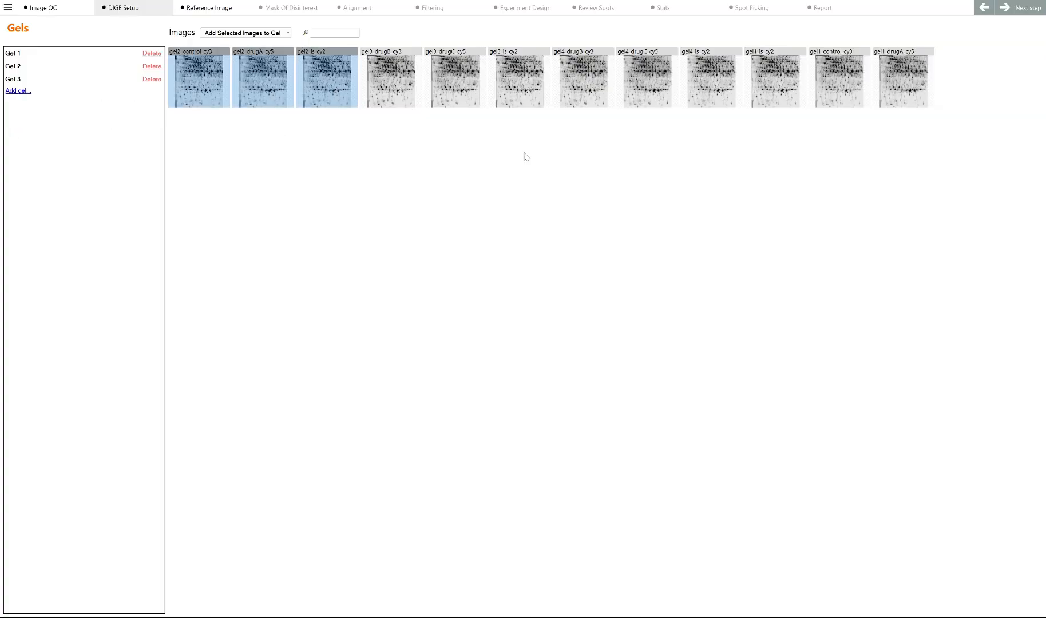
pyautogui.keyDown('ctrl'); pyautogui.click(882, 91); pyautogui.keyUp('ctrl')
pyautogui.keyDown('ctrl'); pyautogui.click(853, 84); pyautogui.keyUp('ctrl')
pyautogui.keyDown('ctrl'); pyautogui.click(790, 82); pyautogui.keyUp('ctrl')
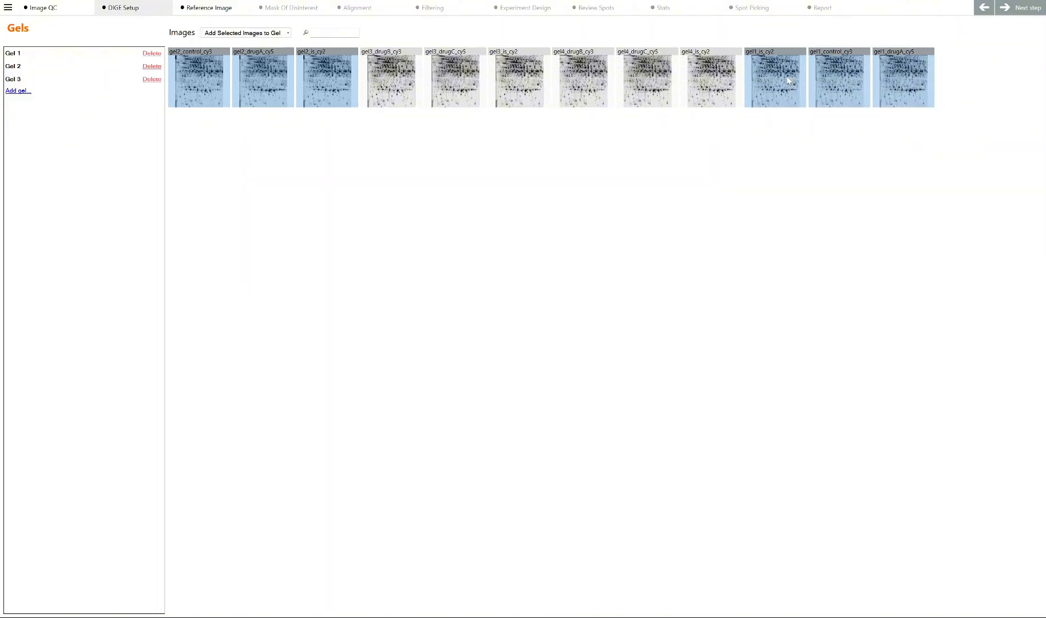
pyautogui.keyDown('ctrl'); pyautogui.click(318, 78); pyautogui.keyUp('ctrl')
pyautogui.keyDown('ctrl'); pyautogui.click(276, 87); pyautogui.keyUp('ctrl')
pyautogui.keyDown('ctrl'); pyautogui.click(221, 88); pyautogui.keyUp('ctrl')
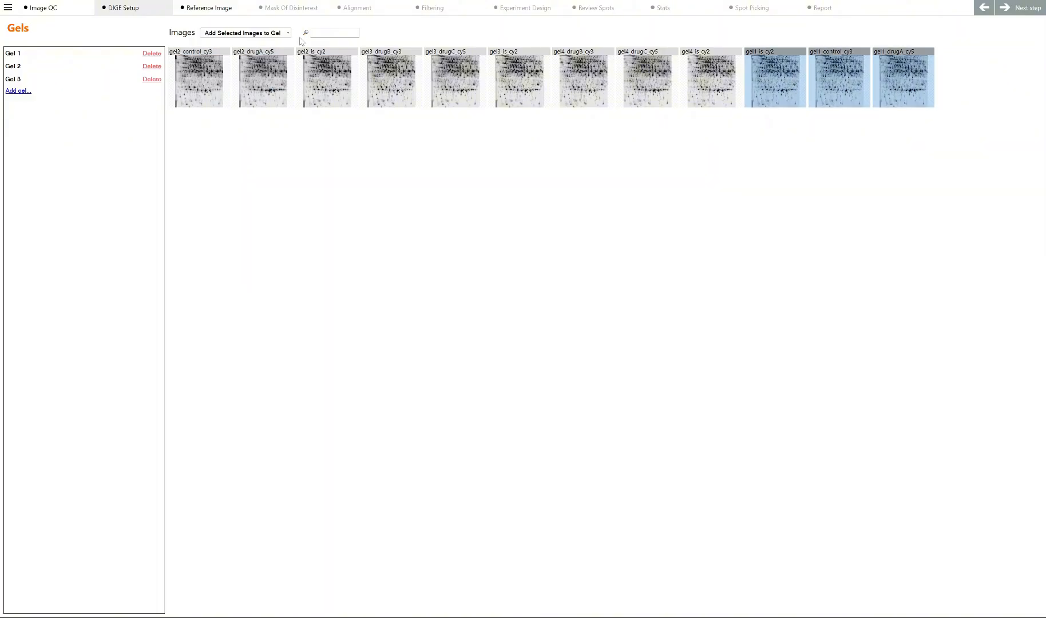
pyautogui.click(290, 33)
pyautogui.click(256, 57)
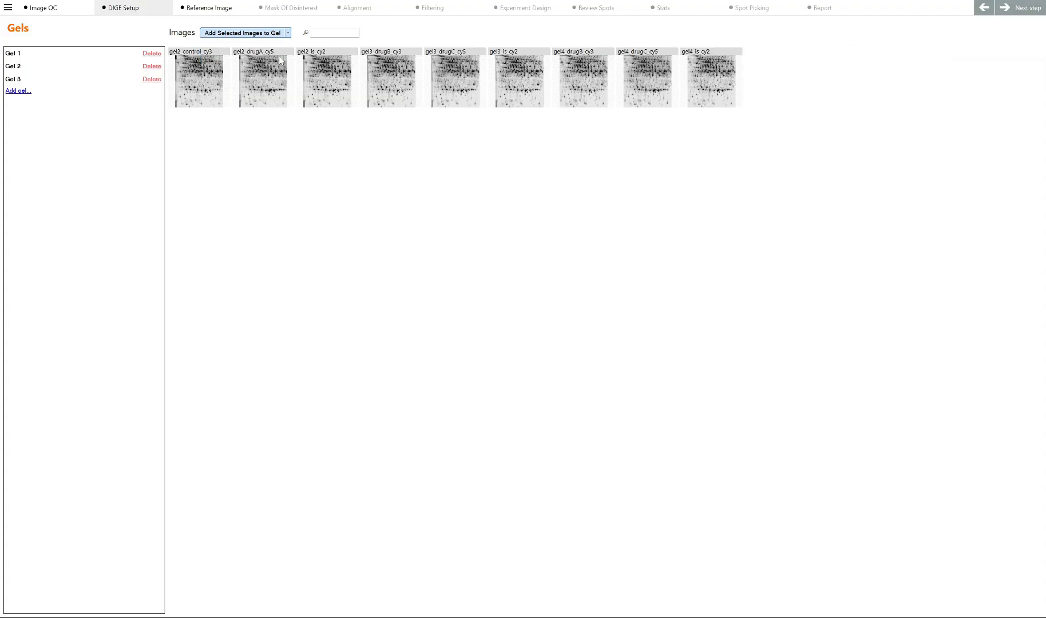
# Assign gel2_control_cy3, gel2_drugA_cy5 and gel2_is_cy2 to Gel 2.
pyautogui.click(227, 94)
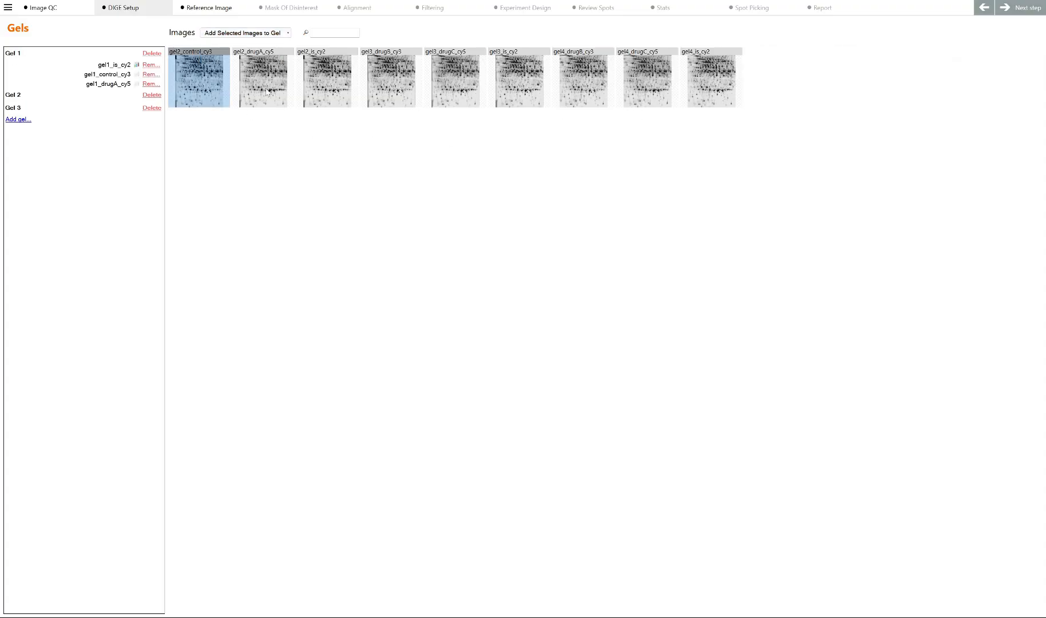
pyautogui.keyDown('ctrl'); pyautogui.click(276, 90); pyautogui.keyUp('ctrl')
pyautogui.keyDown('ctrl'); pyautogui.click(341, 89); pyautogui.keyUp('ctrl')
pyautogui.click(288, 33)
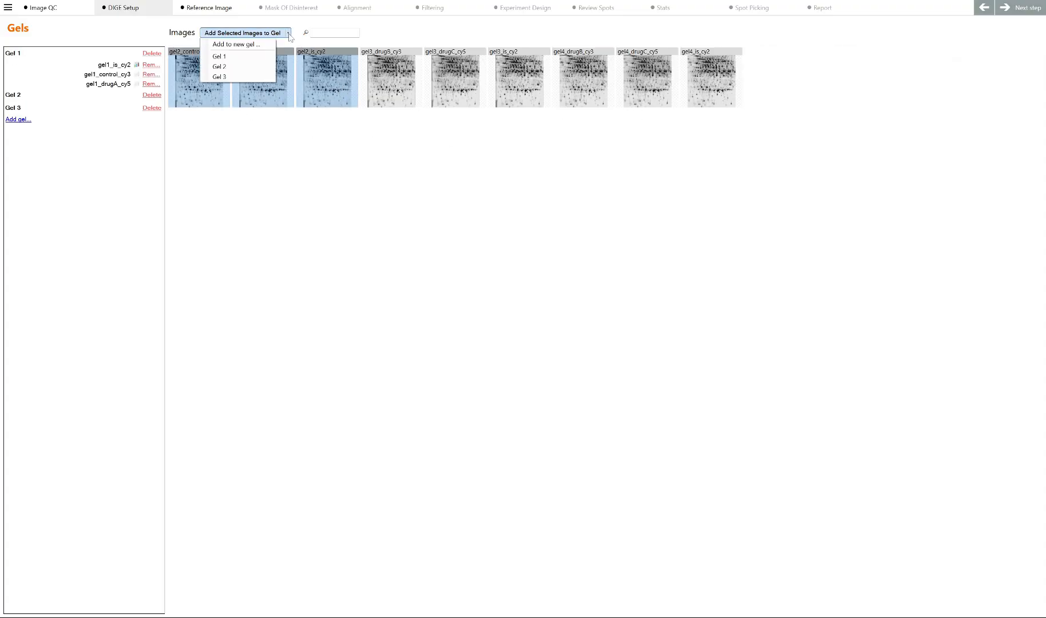
pyautogui.click(251, 68)
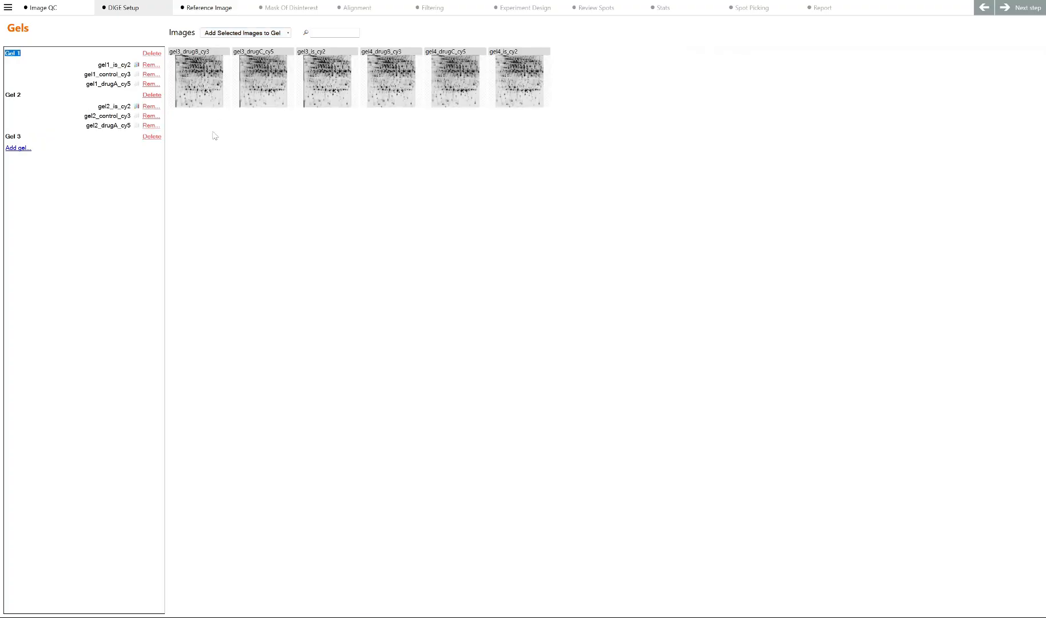
# Assign gel3_drugB_cy3, gel3_drugC_cy5 and gel3_is_cy2 to Gel 3.
pyautogui.click(217, 89)
pyautogui.keyDown('ctrl'); pyautogui.click(255, 89); pyautogui.keyUp('ctrl')
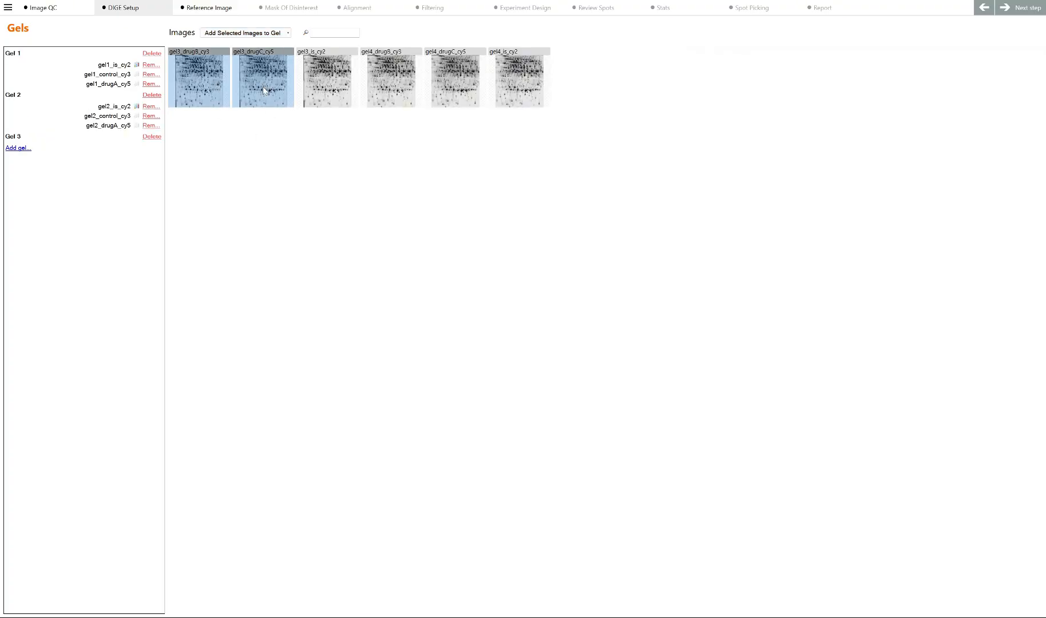
pyautogui.keyDown('ctrl'); pyautogui.click(320, 89); pyautogui.keyUp('ctrl')
pyautogui.click(288, 33)
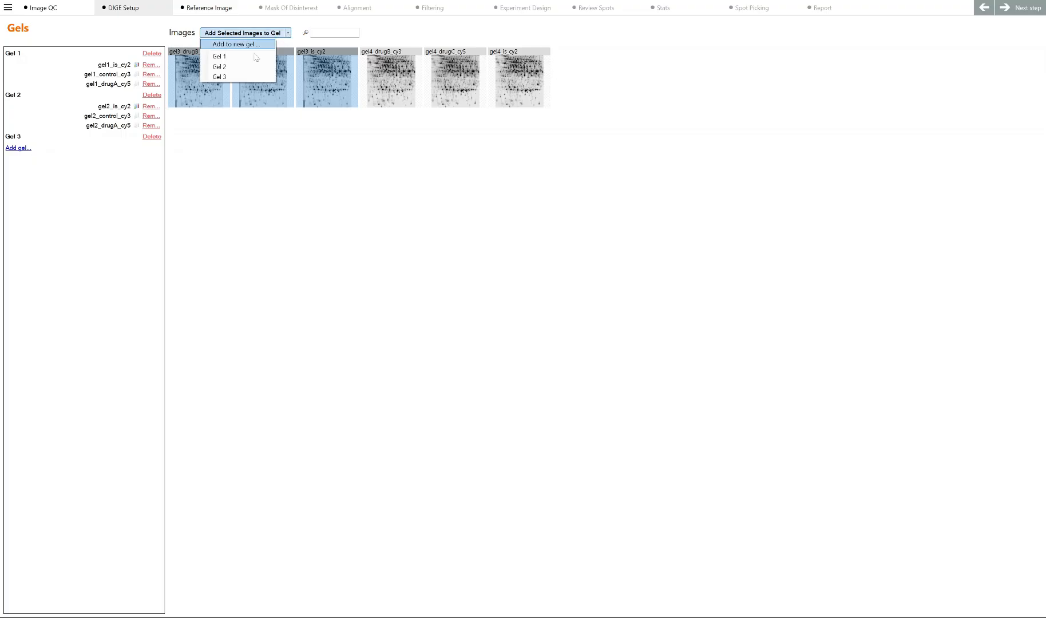
pyautogui.click(235, 78)
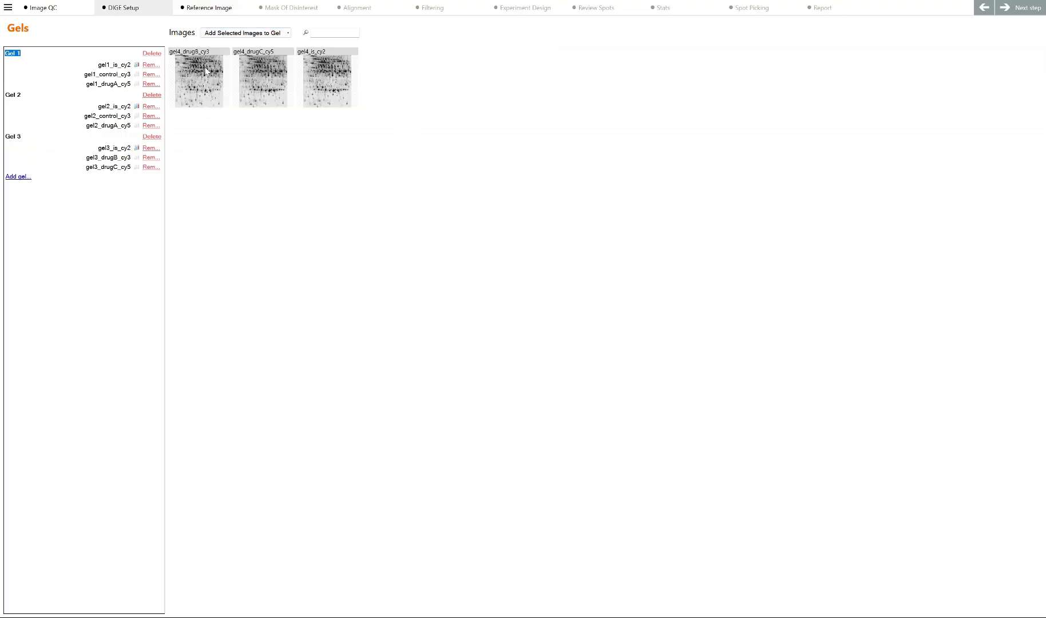
# Create Gel 4 and assign gel4_drugB_cy3, gel4_drugC_cy5 and gel4_is_cy2 to it.
pyautogui.click(23, 178)
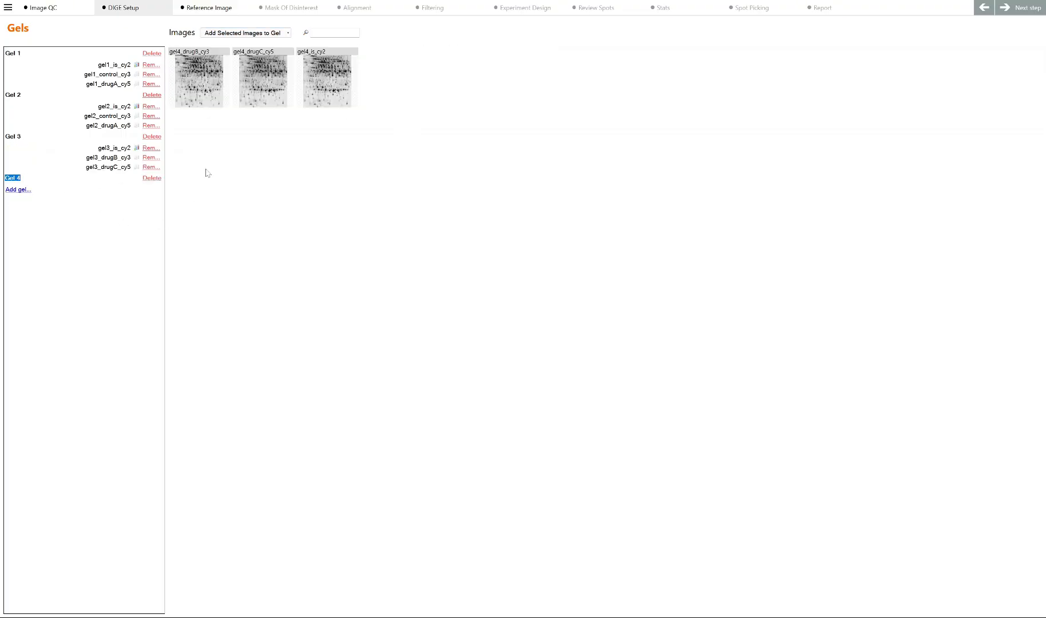
pyautogui.click(223, 91)
pyautogui.keyDown('ctrl'); pyautogui.click(258, 87); pyautogui.keyUp('ctrl')
pyautogui.keyDown('ctrl'); pyautogui.click(298, 75); pyautogui.keyUp('ctrl')
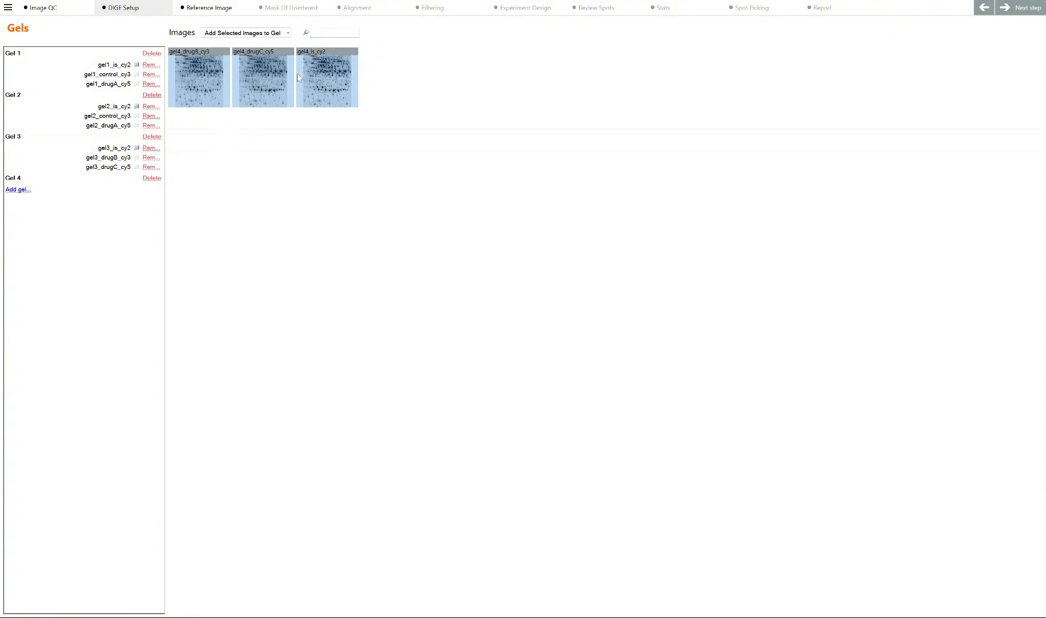
pyautogui.click(286, 34)
pyautogui.click(252, 86)
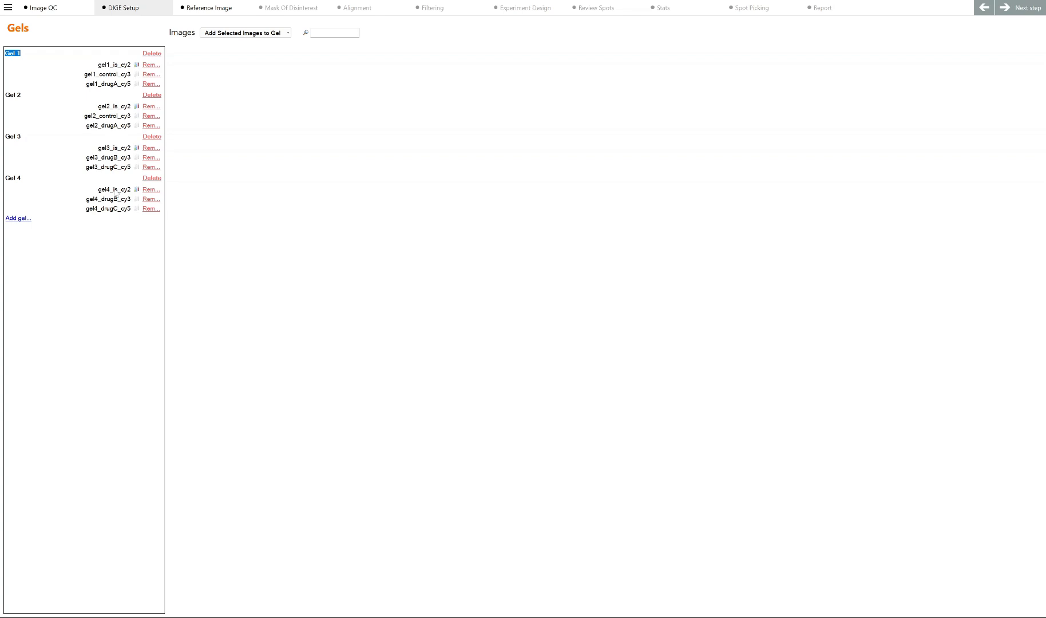
# Advance to the Reference Image stage and compare the four internal standard images, gel1_is_cy2 to gel4_is_cy2.
pyautogui.click(220, 6)
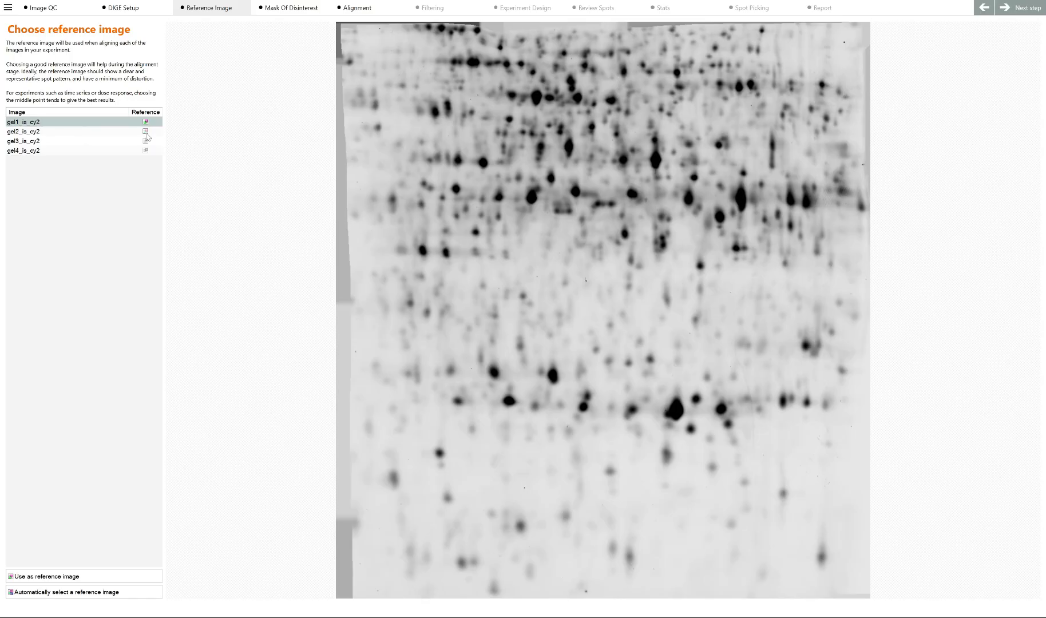
pyautogui.click(129, 132)
pyautogui.click(123, 141)
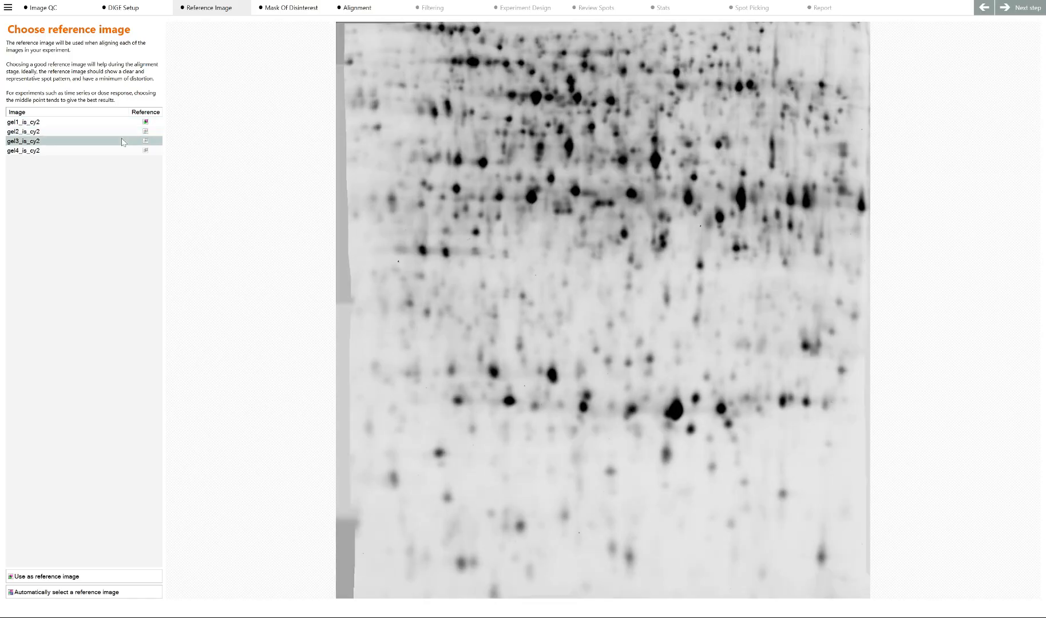
pyautogui.click(119, 150)
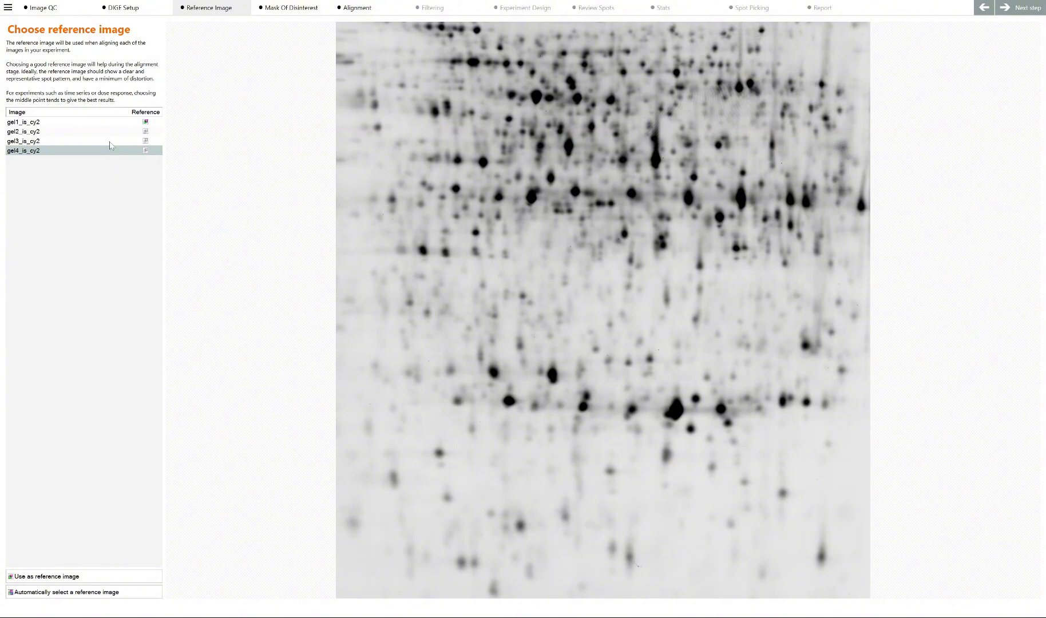
pyautogui.click(110, 141)
pyautogui.click(110, 131)
pyautogui.click(110, 122)
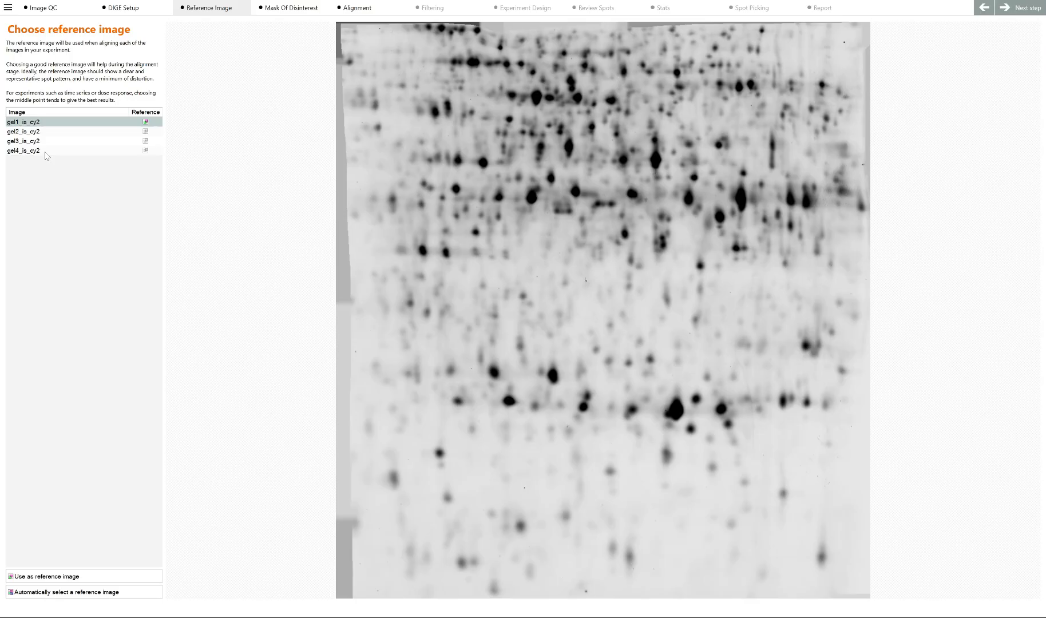
# Try gel2_is_cy2, gel3_is_cy2 and gel4_is_cy2 as the reference, return to gel1_is_cy2 as the reference image and recheck the candidates.
pyautogui.click(145, 132)
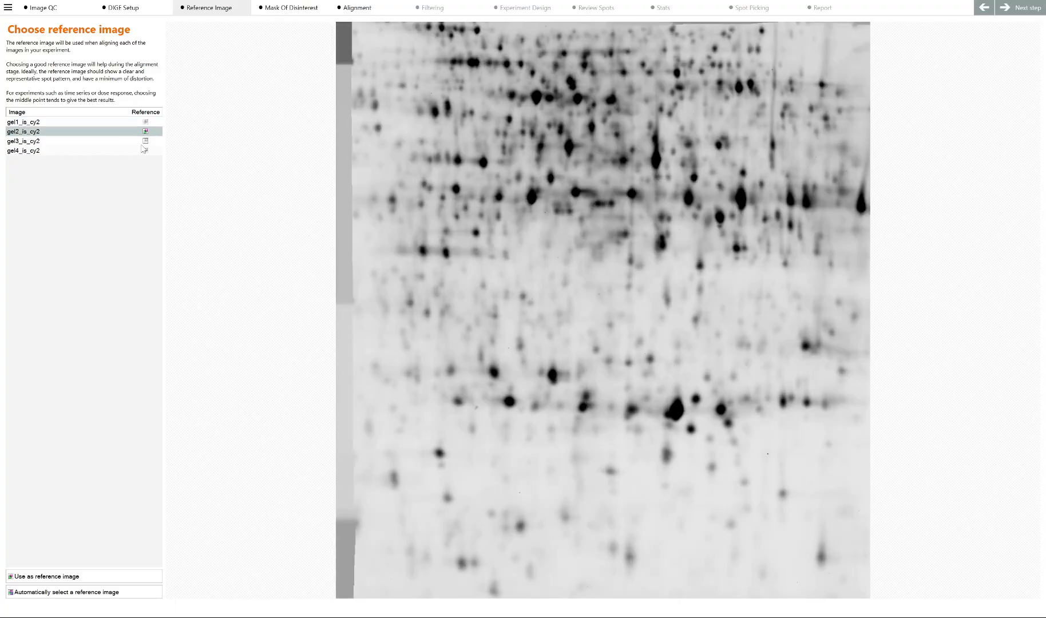
pyautogui.click(145, 142)
pyautogui.click(145, 151)
pyautogui.click(144, 123)
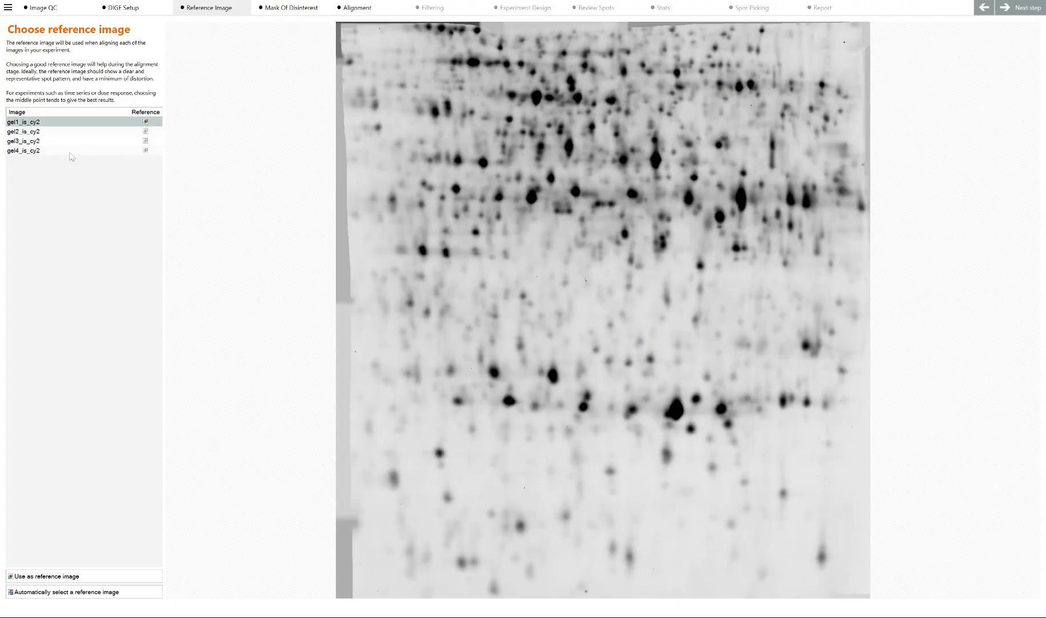
pyautogui.click(70, 154)
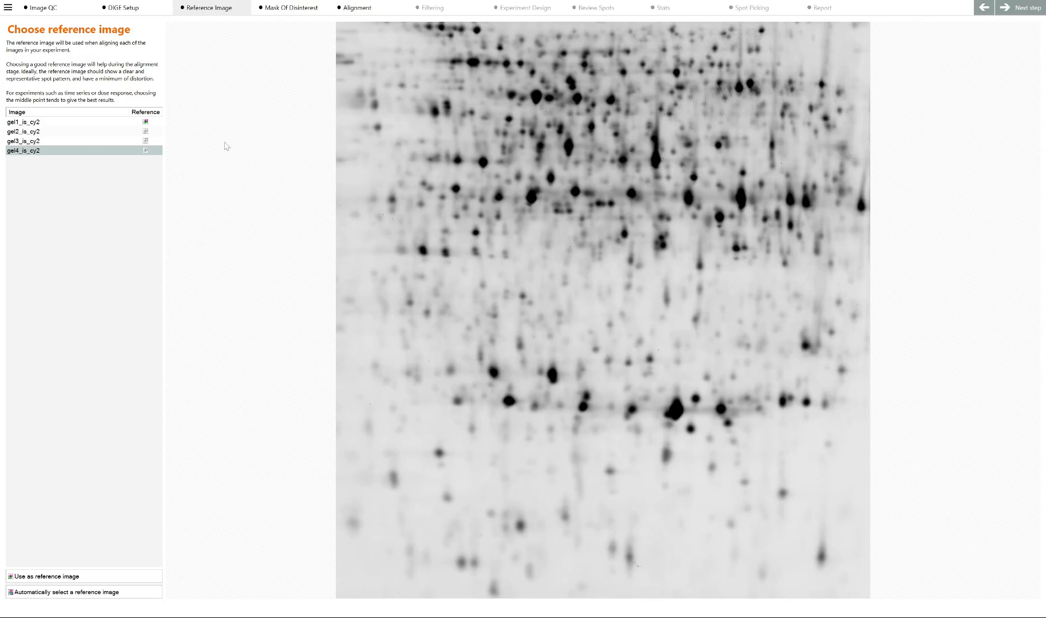
pyautogui.click(110, 132)
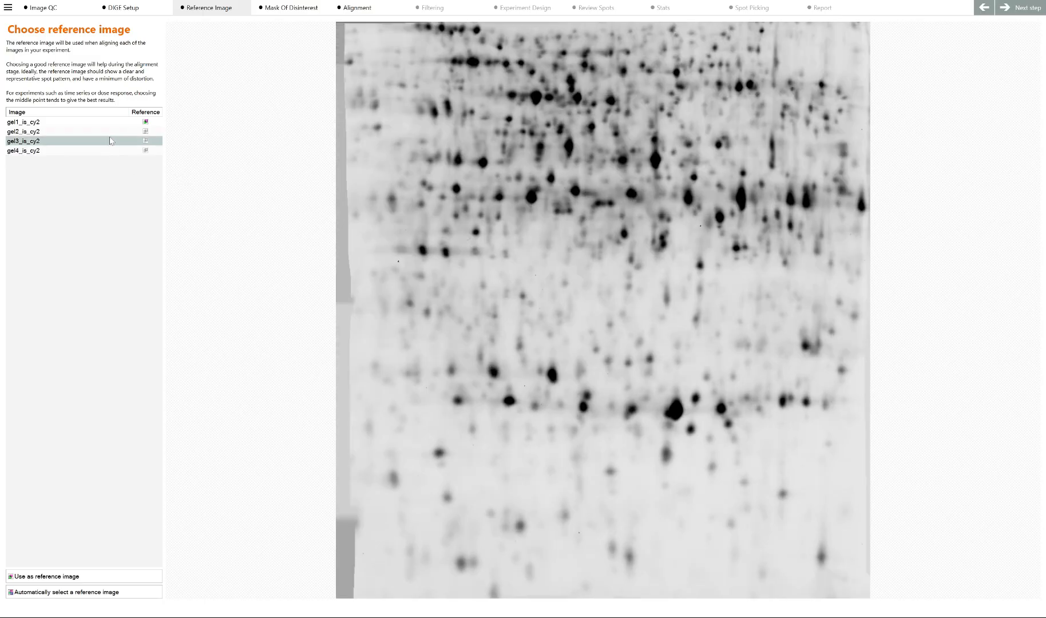
pyautogui.click(109, 122)
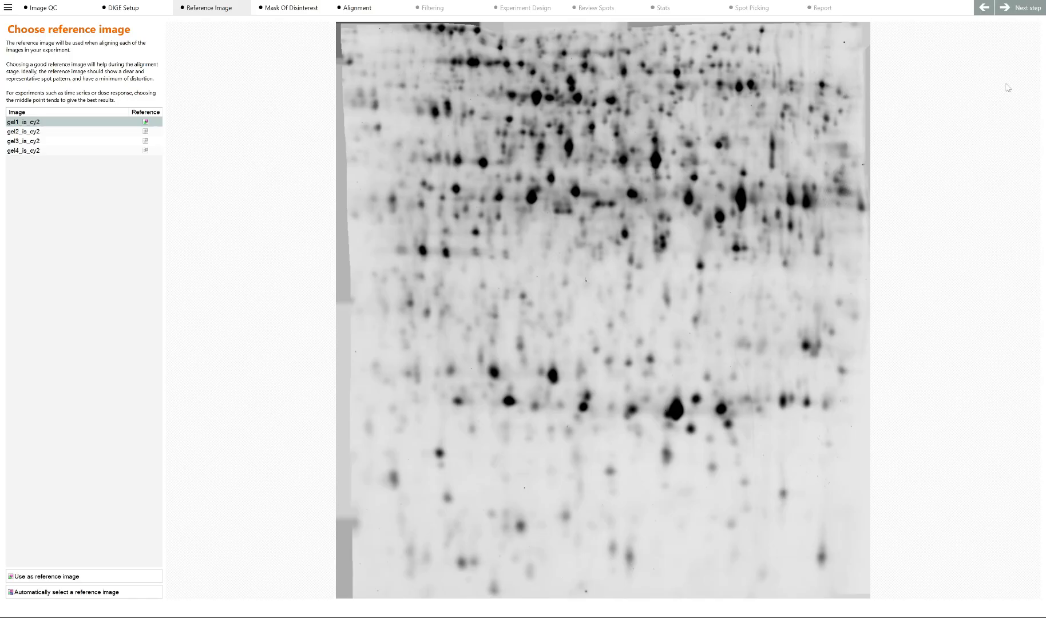
# Advance to the Mask Of Disinterest stage and mask off the outer edges of the reference gel with the Edges tool.
pyautogui.click(1040, 9)
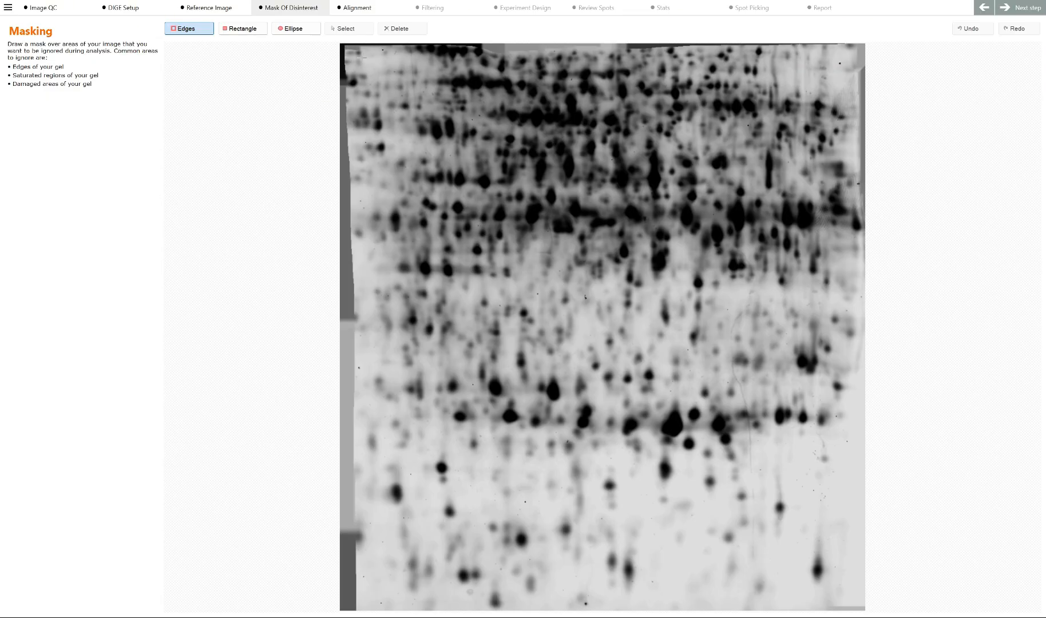
pyautogui.moveTo(346, 48)
pyautogui.mouseDown()
pyautogui.moveTo(628, 298)
pyautogui.moveTo(726, 428)
pyautogui.mouseUp()
pyautogui.moveTo(842, 576); pyautogui.dragTo(854, 605)
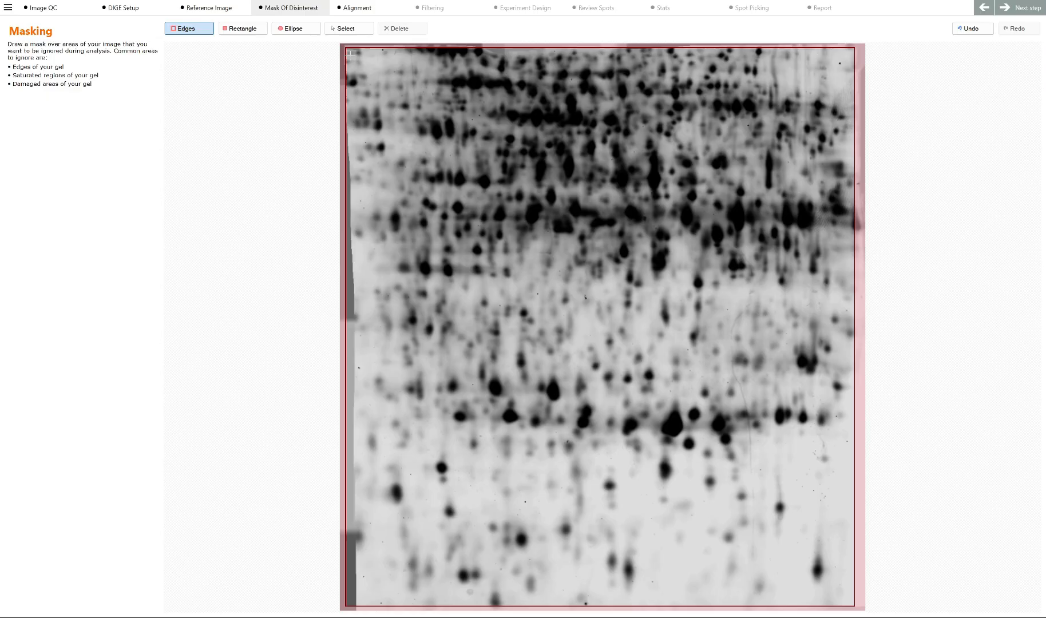
# Advance to the Alignment stage and run automatic alignment on all images against gel1_is_cy2.
pyautogui.click(355, 7)
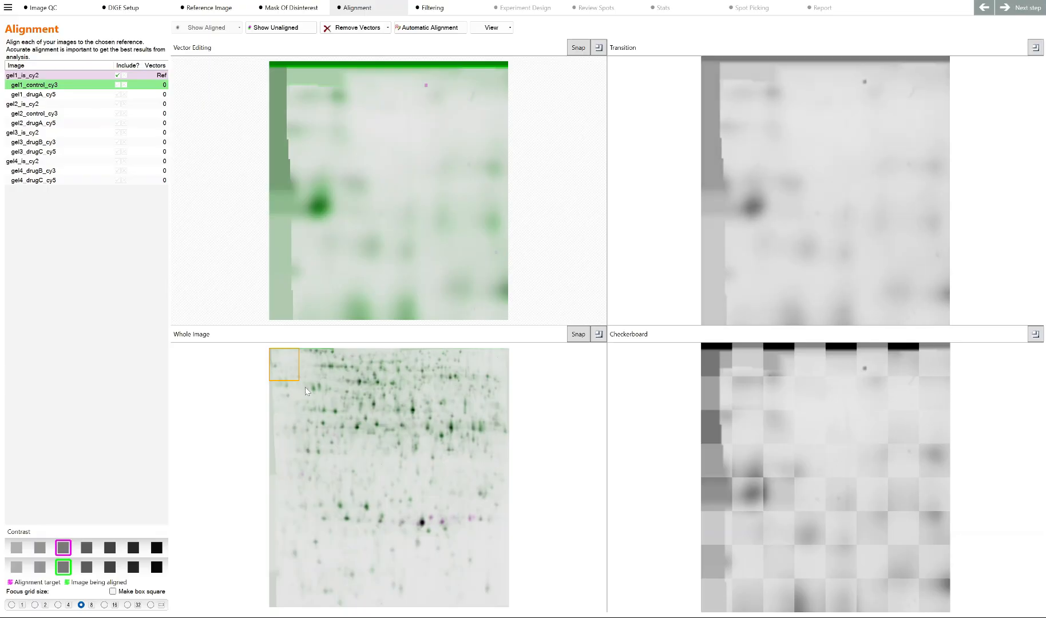
pyautogui.moveTo(305, 385); pyautogui.dragTo(424, 486)
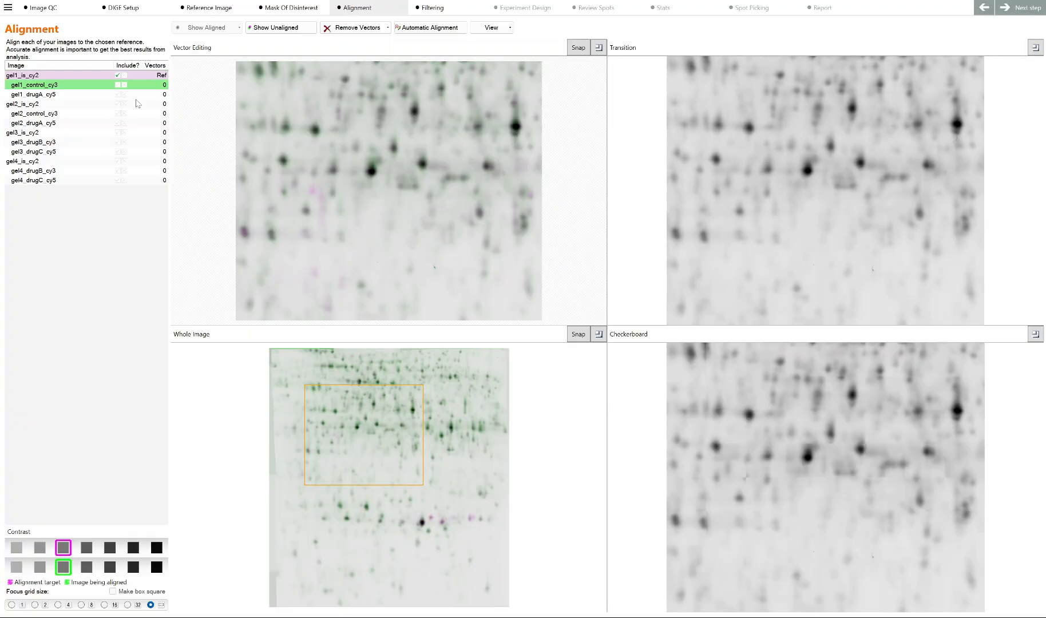
pyautogui.click(435, 35)
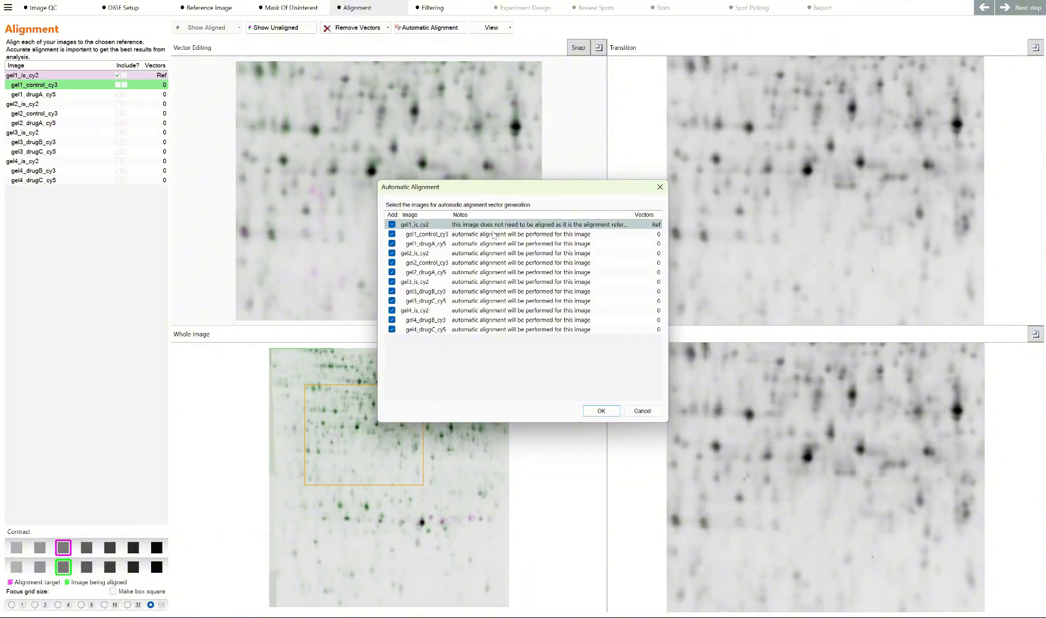
pyautogui.click(601, 411)
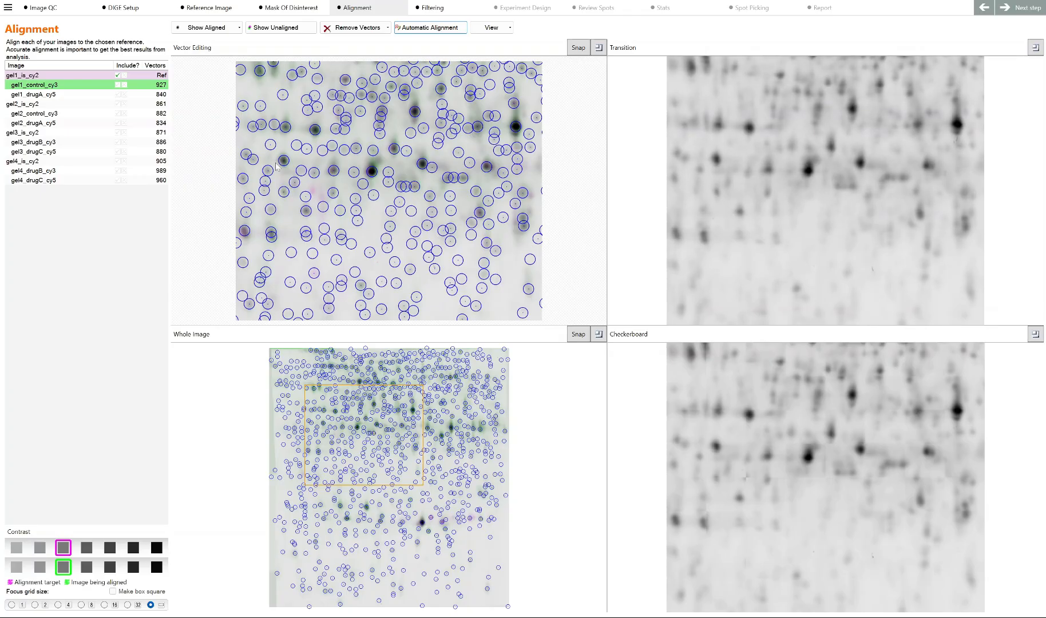
# Review the alignment vectors and overlays of the Gel 1 to Gel 4 images, comparing the focus area across them.
pyautogui.click(95, 97)
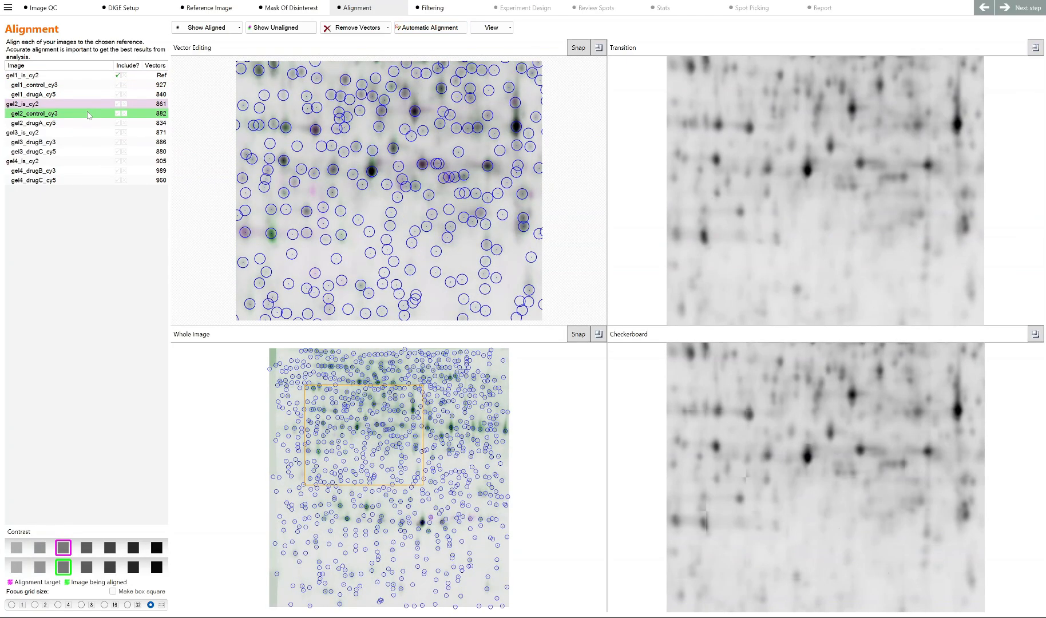
pyautogui.click(84, 122)
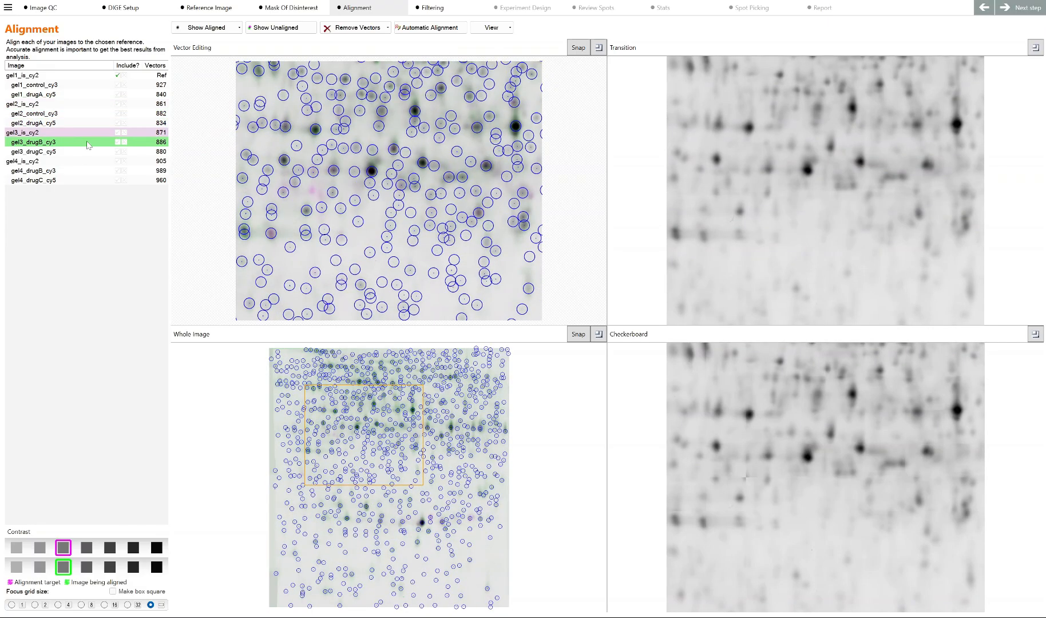
pyautogui.click(80, 152)
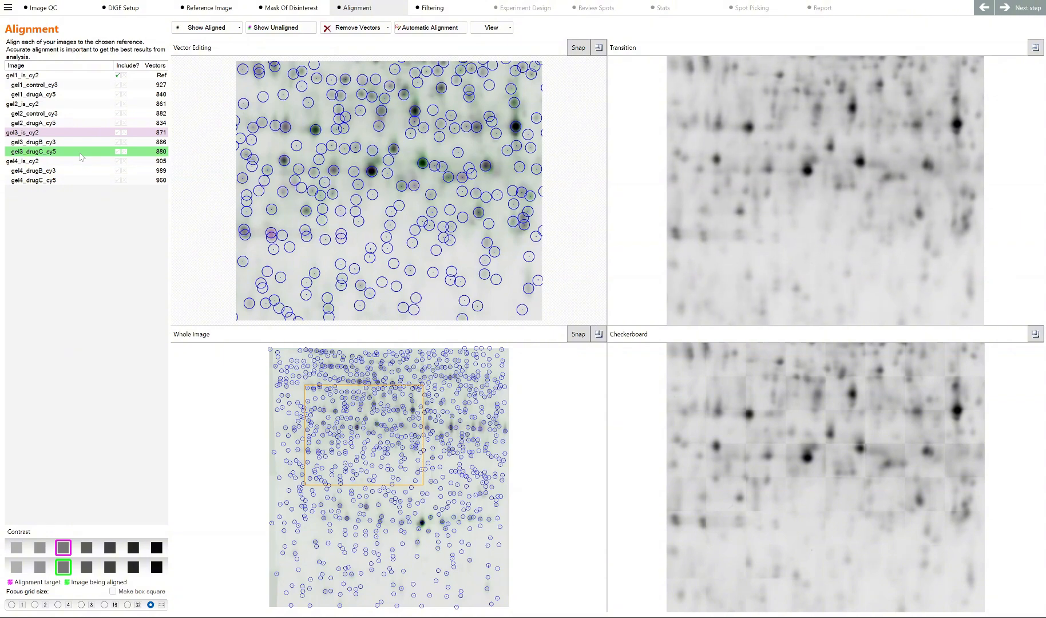
pyautogui.click(59, 162)
pyautogui.click(59, 171)
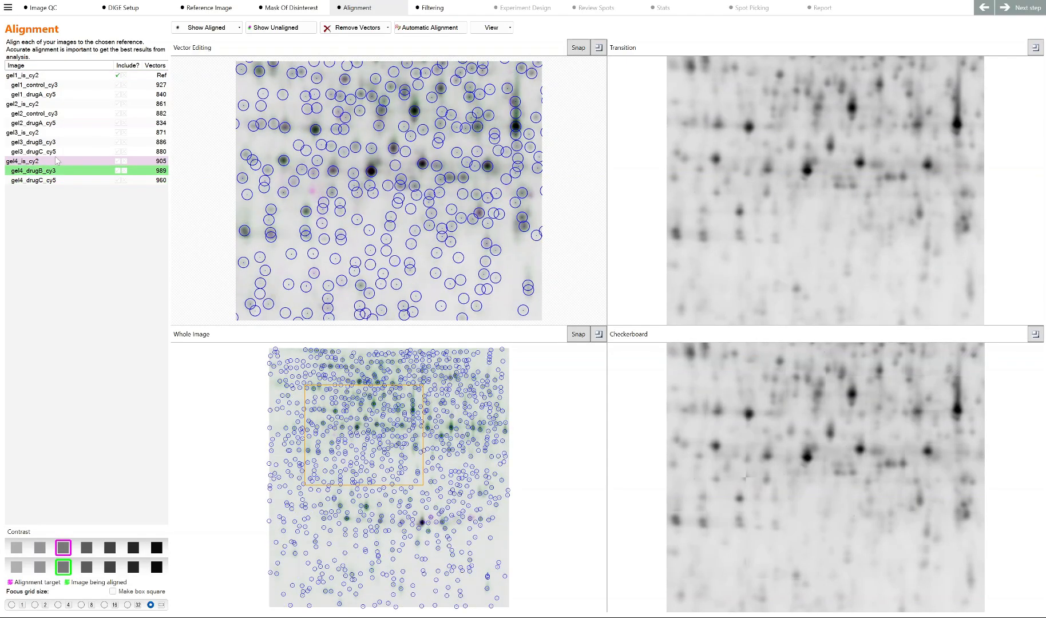
pyautogui.click(59, 152)
pyautogui.press('Up')
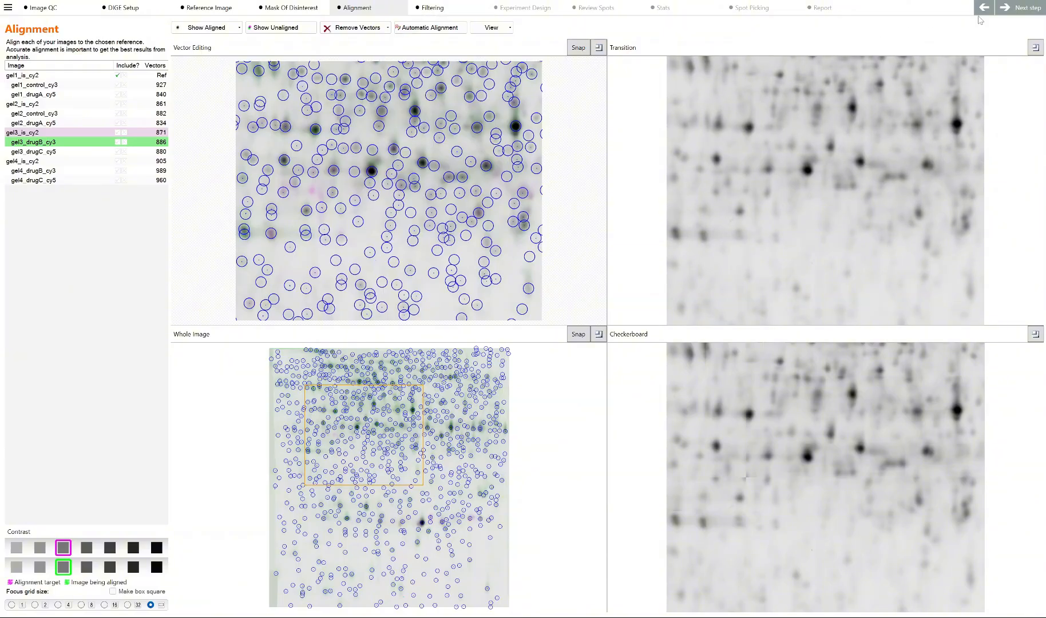
# Advance past alignment and run spot detection with all twelve images included.
pyautogui.click(1021, 12)
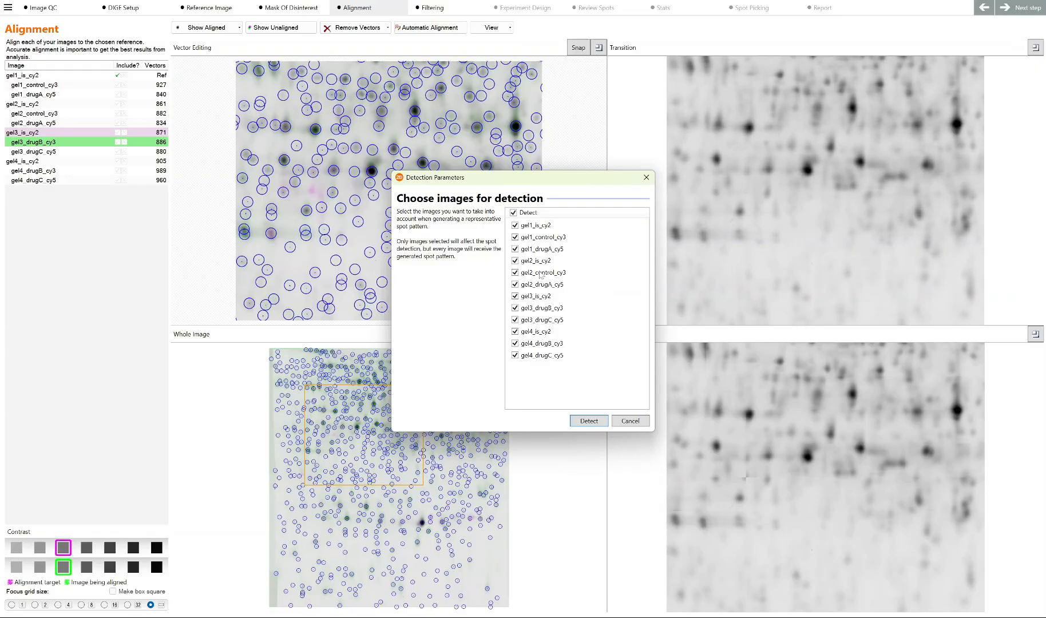
pyautogui.click(589, 421)
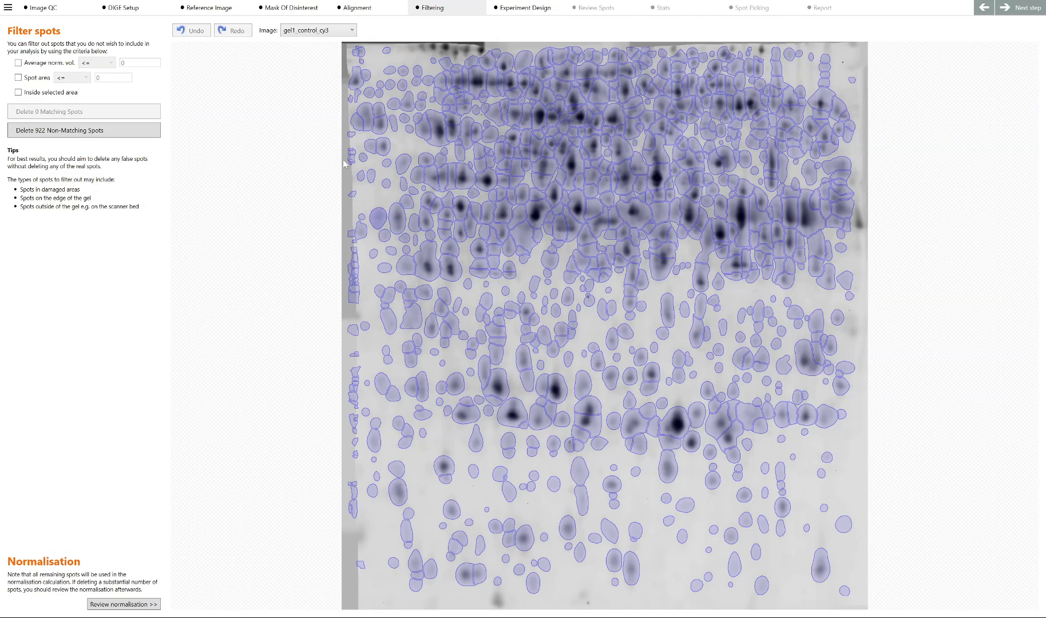
# Compare the detected spot pattern across several images, including gel1_drugA_cy5, gel2_drugA_cy5 and gel4_drugB_cy3, and return to gel1_control_cy3.
pyautogui.click(330, 33)
pyautogui.click(321, 46)
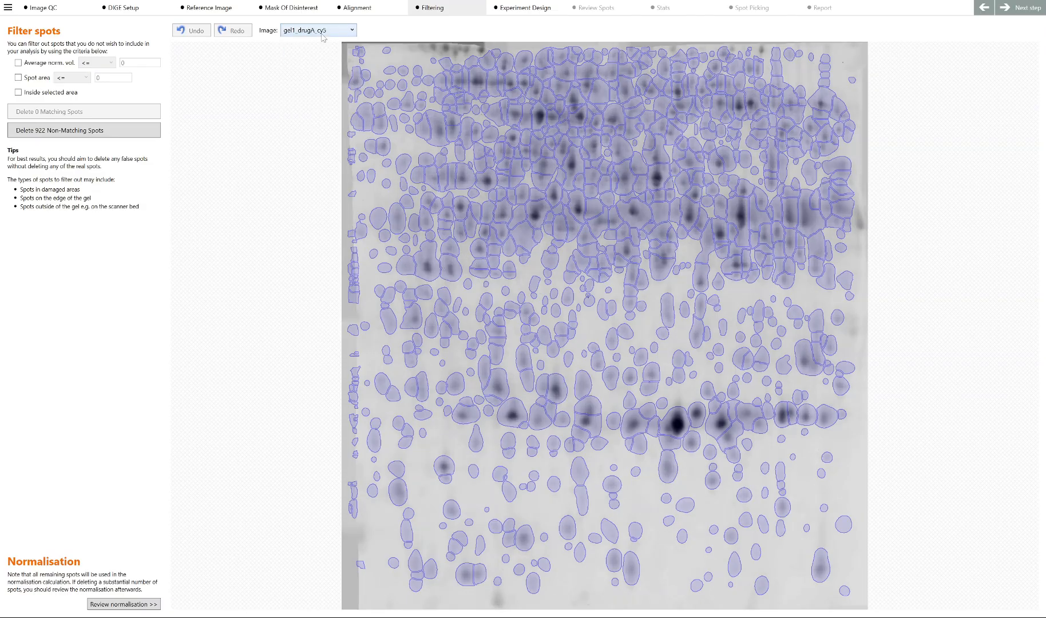
pyautogui.click(320, 33)
pyautogui.click(317, 56)
pyautogui.click(313, 34)
pyautogui.click(309, 82)
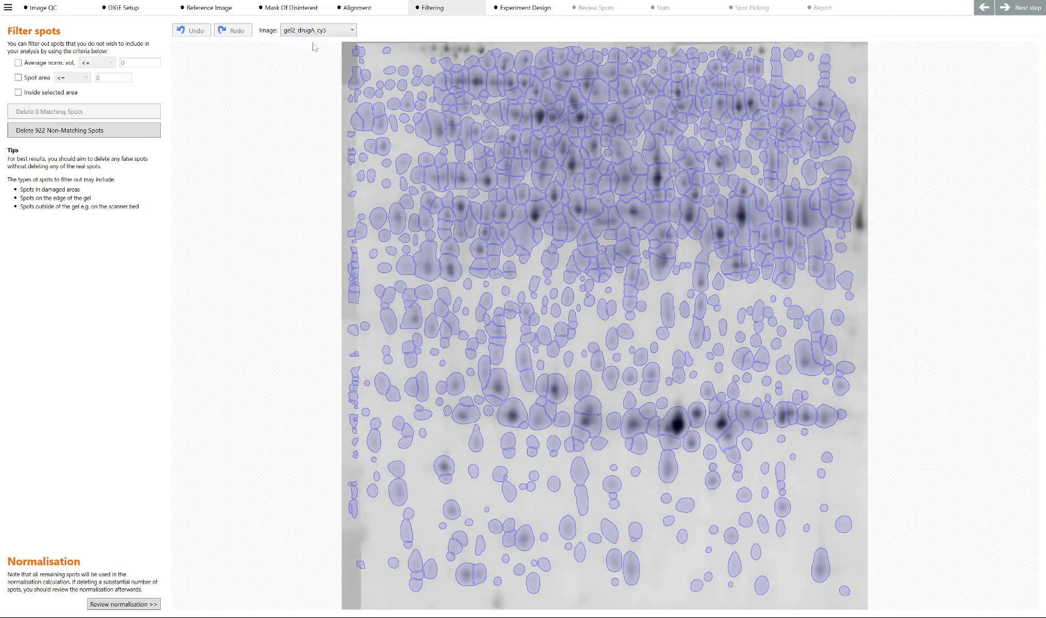
pyautogui.click(317, 33)
pyautogui.click(306, 104)
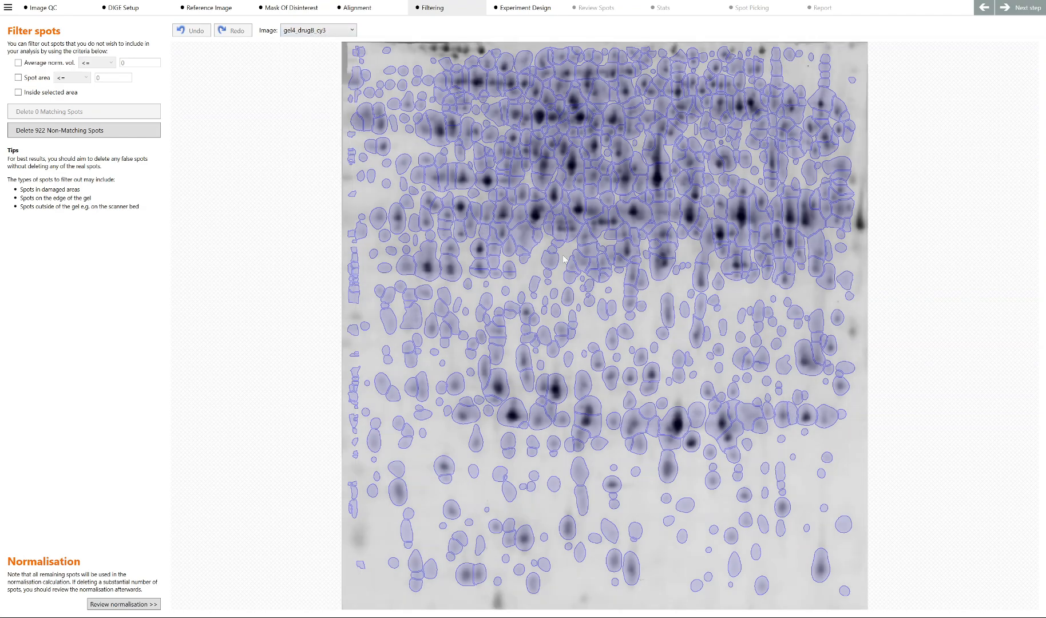
pyautogui.click(310, 34)
pyautogui.click(307, 45)
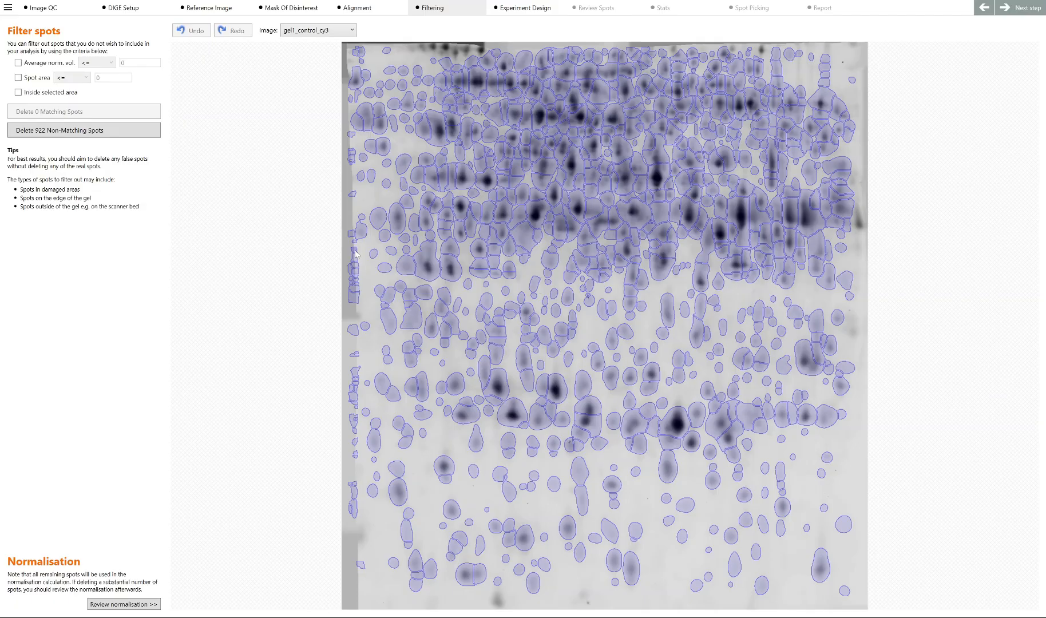
# Delete the false spots inside a small area around the cluster on the gel's left edge, above mid-height.
pyautogui.moveTo(360, 248); pyautogui.dragTo(337, 289)
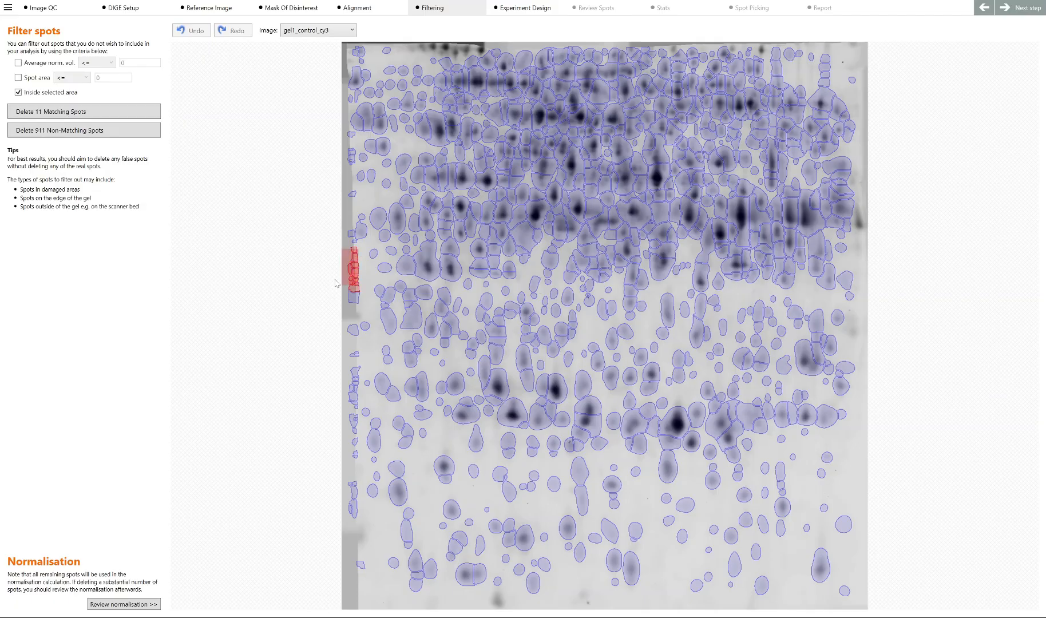
pyautogui.click(113, 118)
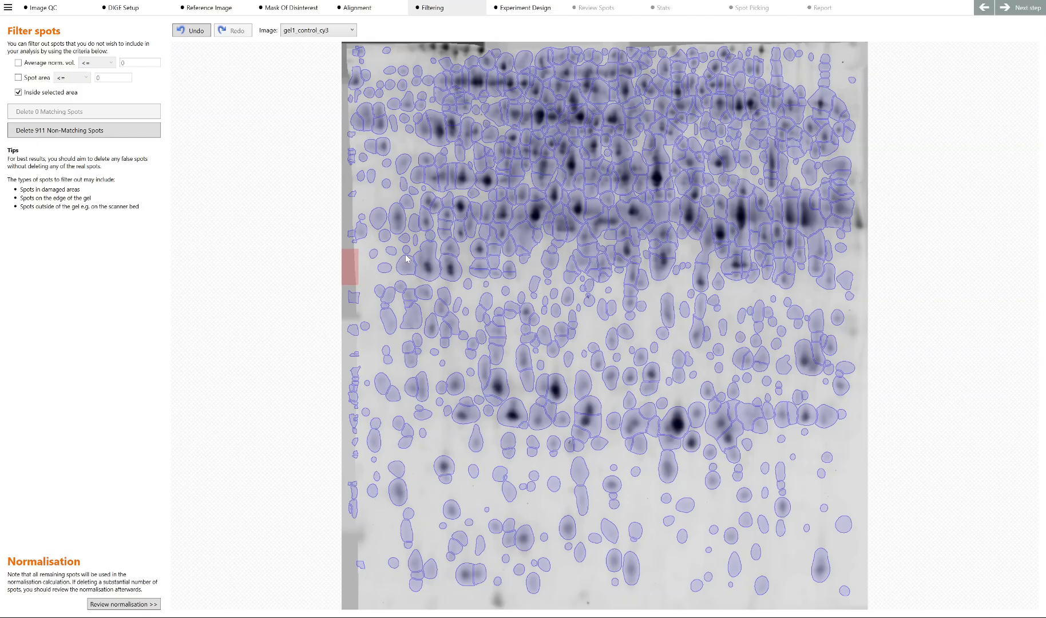
# Filter by average normalised volume <= that of a small faint spot near the lower left, without the area criterion, and delete the matching spots.
pyautogui.rightClick(374, 494)
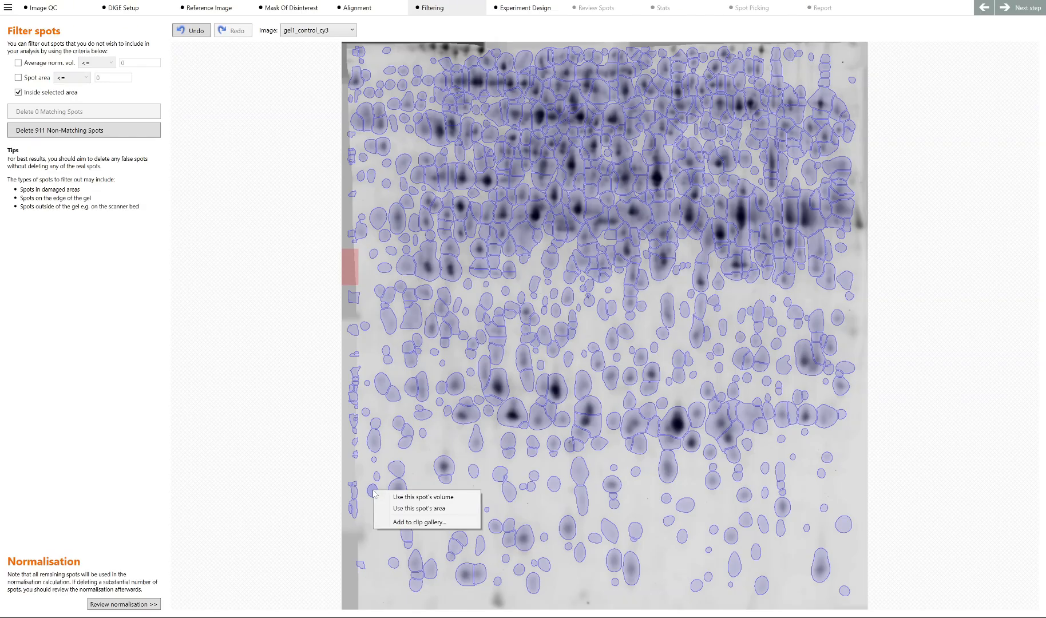
pyautogui.click(402, 497)
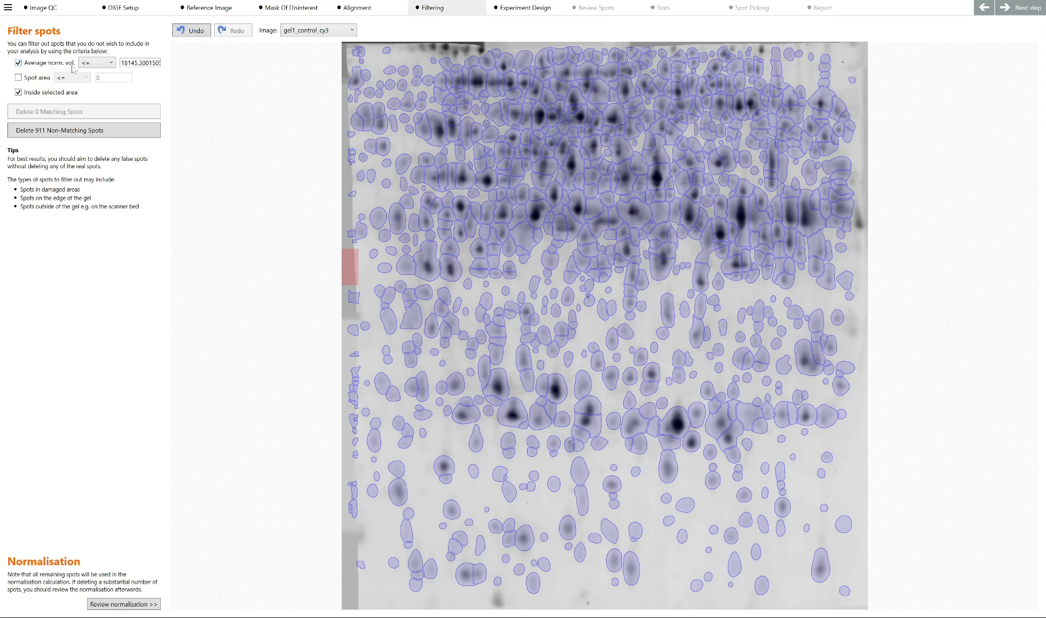
pyautogui.click(96, 61)
pyautogui.click(97, 62)
pyautogui.click(50, 94)
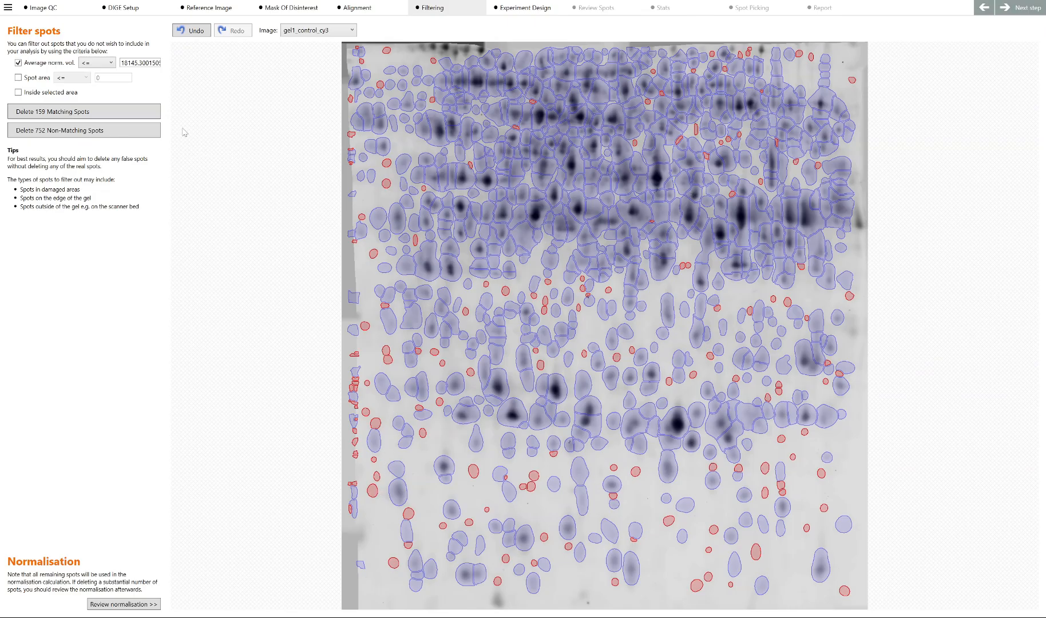
pyautogui.click(152, 116)
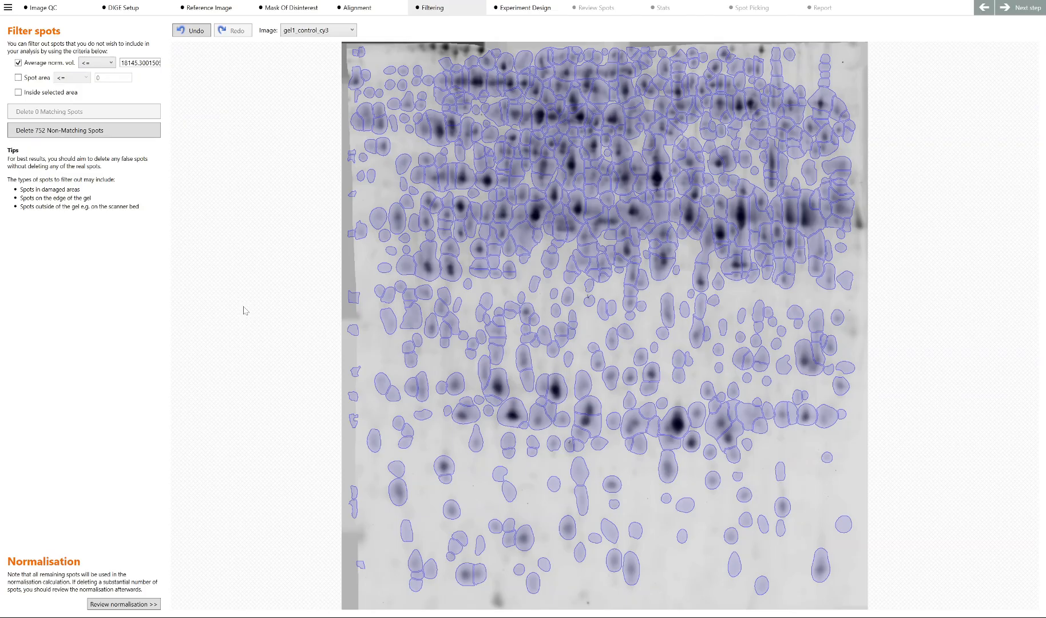
# Advance to experiment design and create a between-subject design named "SameSpots 2D-DIGE Demo" with an empty layout.
pyautogui.click(1012, 6)
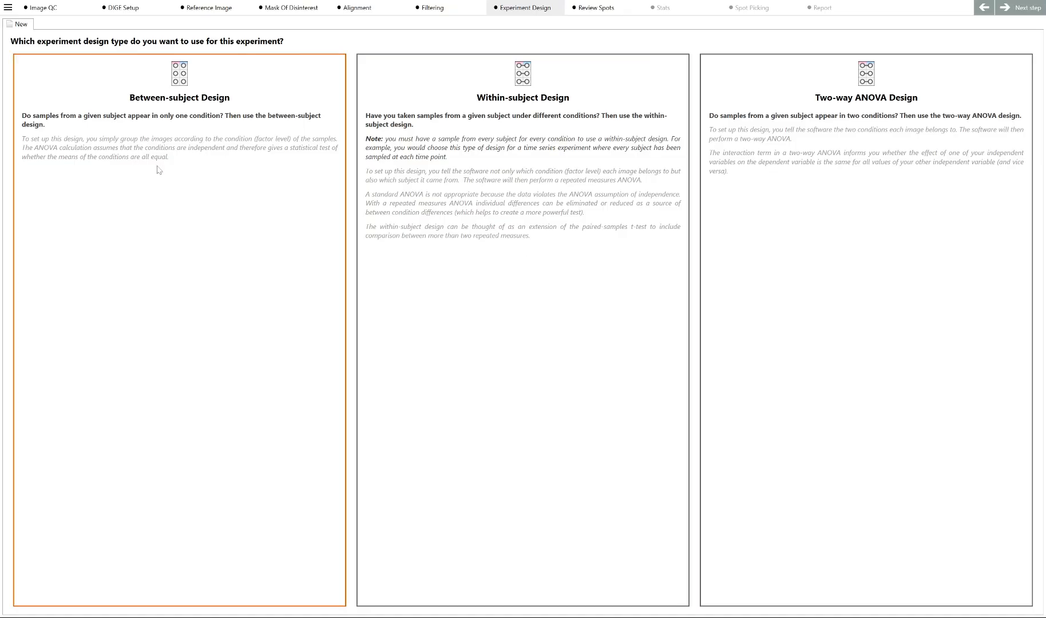
pyautogui.click(299, 170)
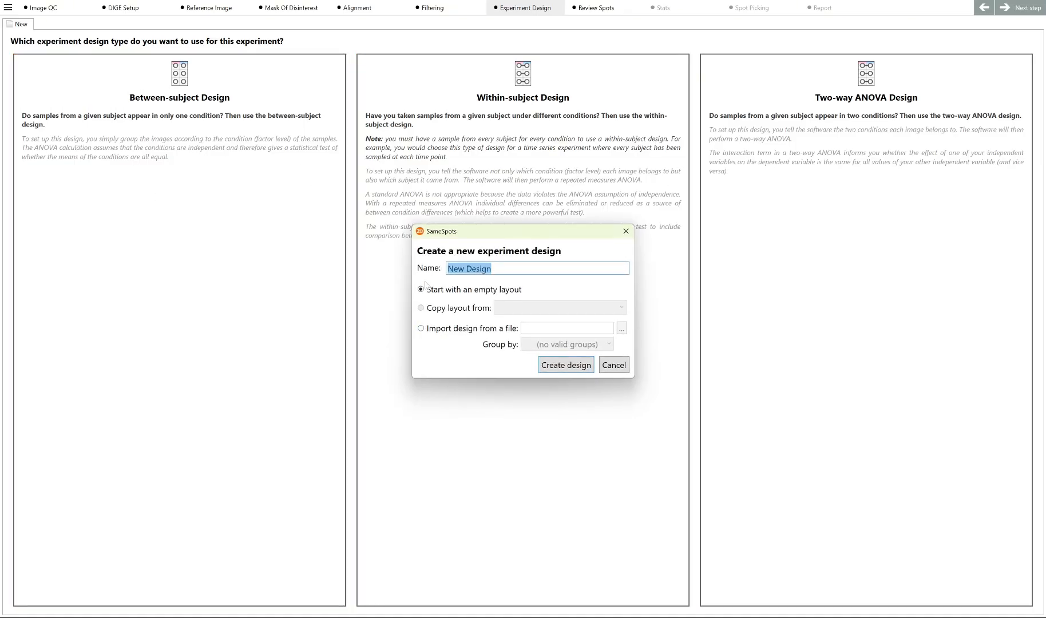
pyautogui.write('Sa')
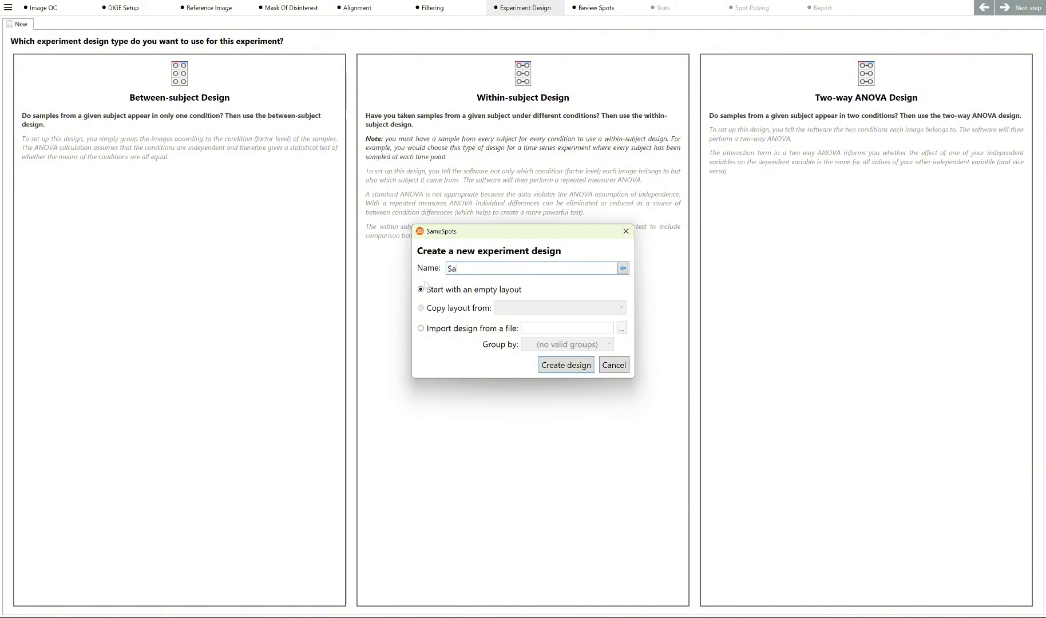
pyautogui.write('meSpots')
pyautogui.write(' 2D-DO')
pyautogui.write('GE Demo')
pyautogui.click(559, 367)
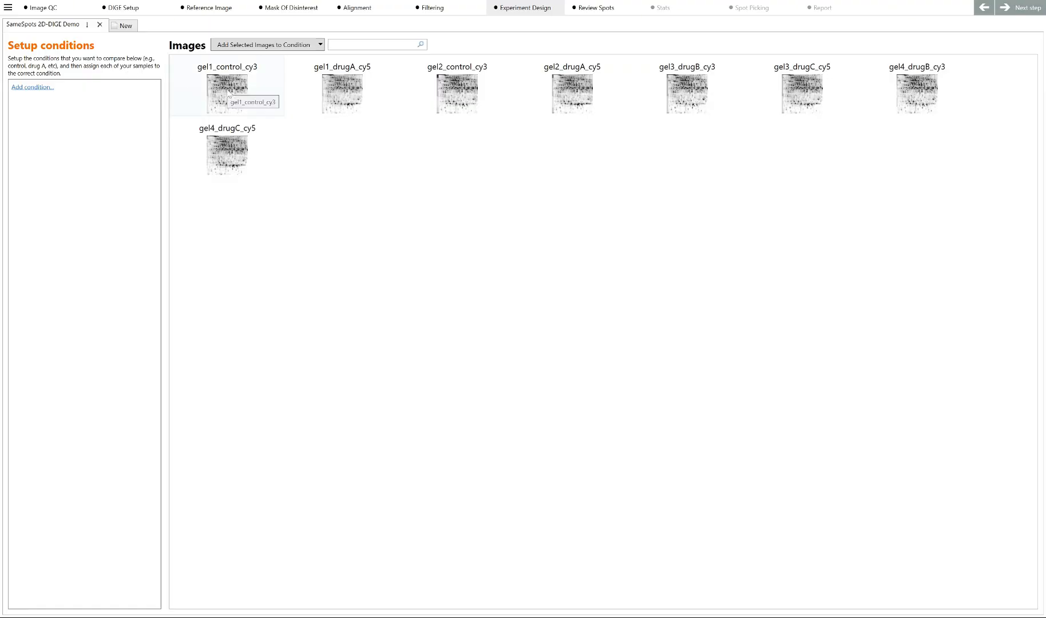
# Add two conditions to the design, named Control and Drug A.
pyautogui.click(33, 86)
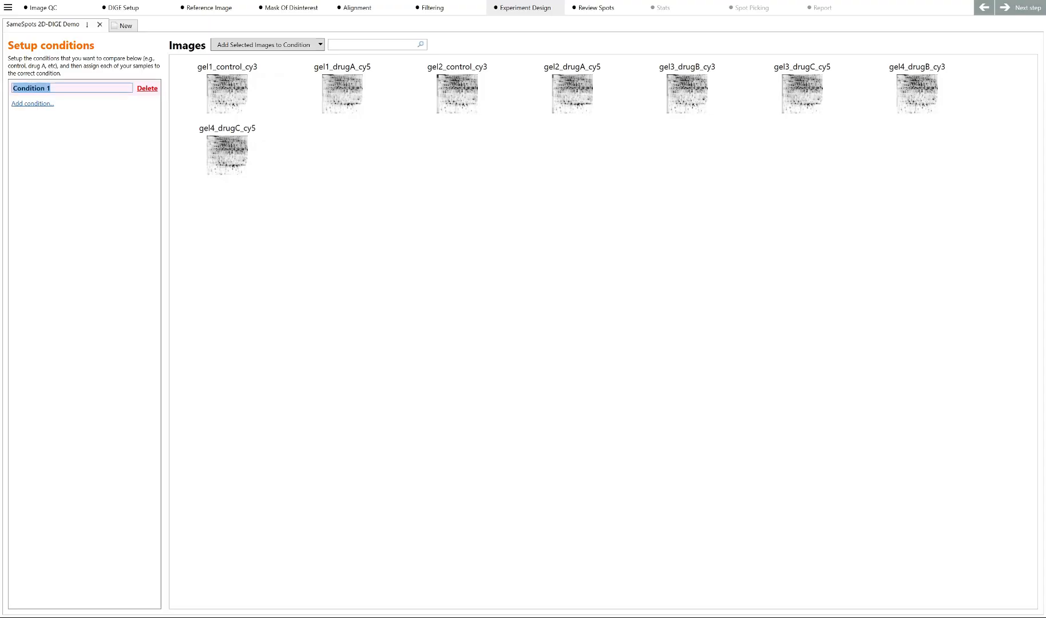
pyautogui.write('Control')
pyautogui.press('Return')
pyautogui.click(32, 104)
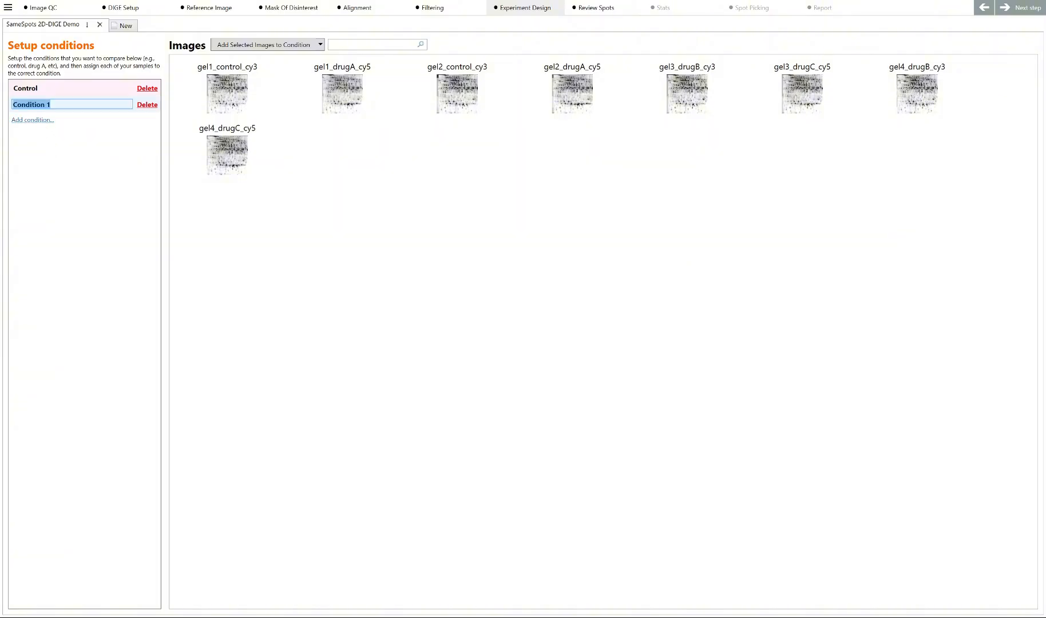
pyautogui.write('Drug A')
pyautogui.click(62, 219)
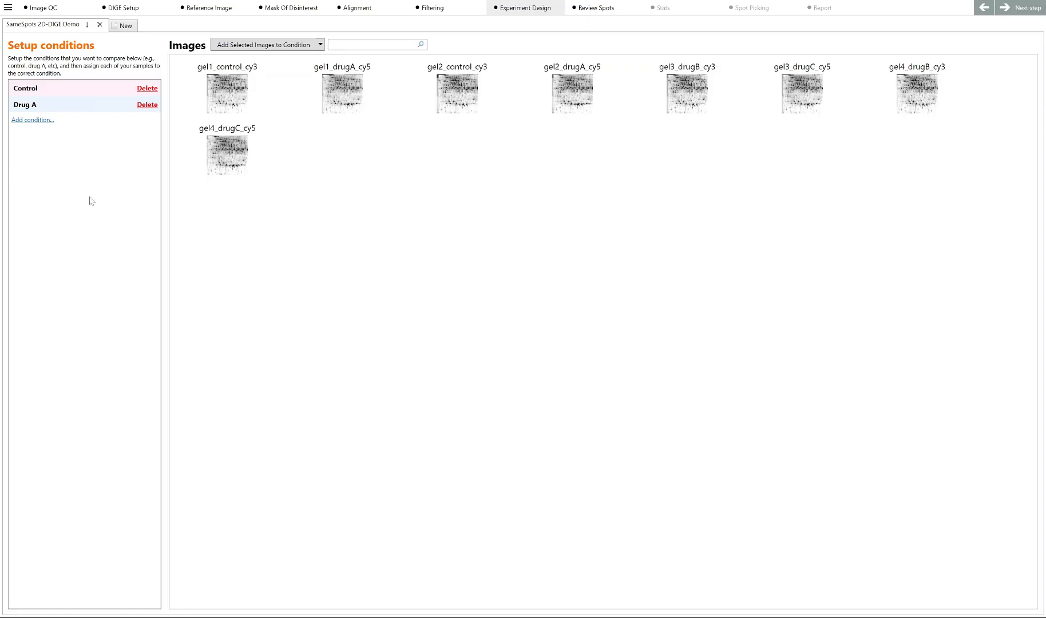
# Assign gel1_control_cy3 and gel2_control_cy3 to Control, and gel1_drugA_cy5 and gel2_drugA_cy5 to Drug A.
pyautogui.click(320, 46)
pyautogui.click(279, 71)
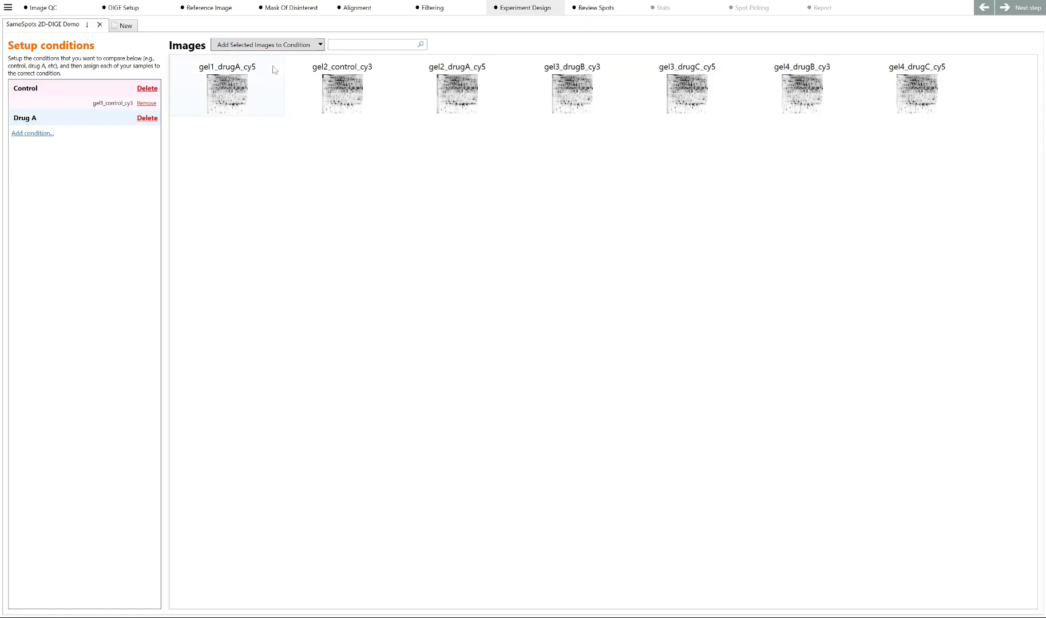
pyautogui.click(274, 69)
pyautogui.click(320, 46)
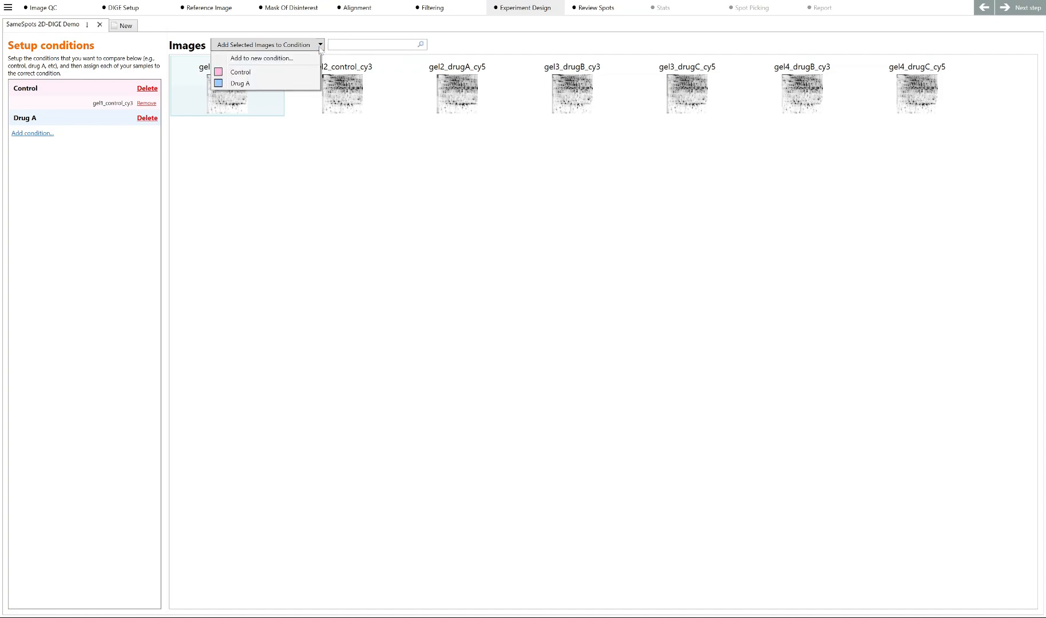
pyautogui.click(271, 83)
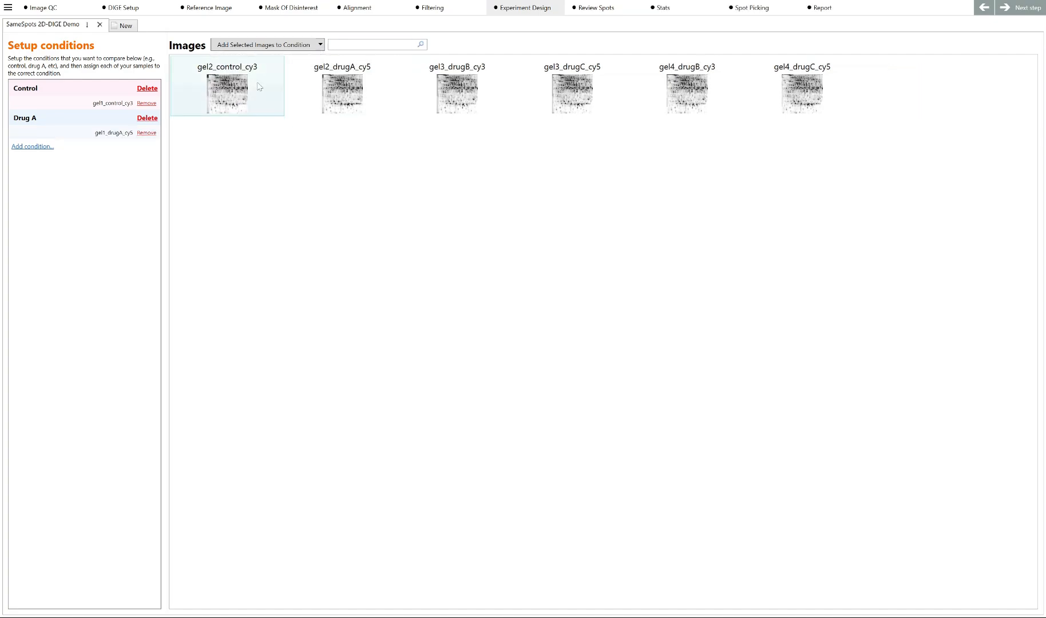
pyautogui.click(321, 46)
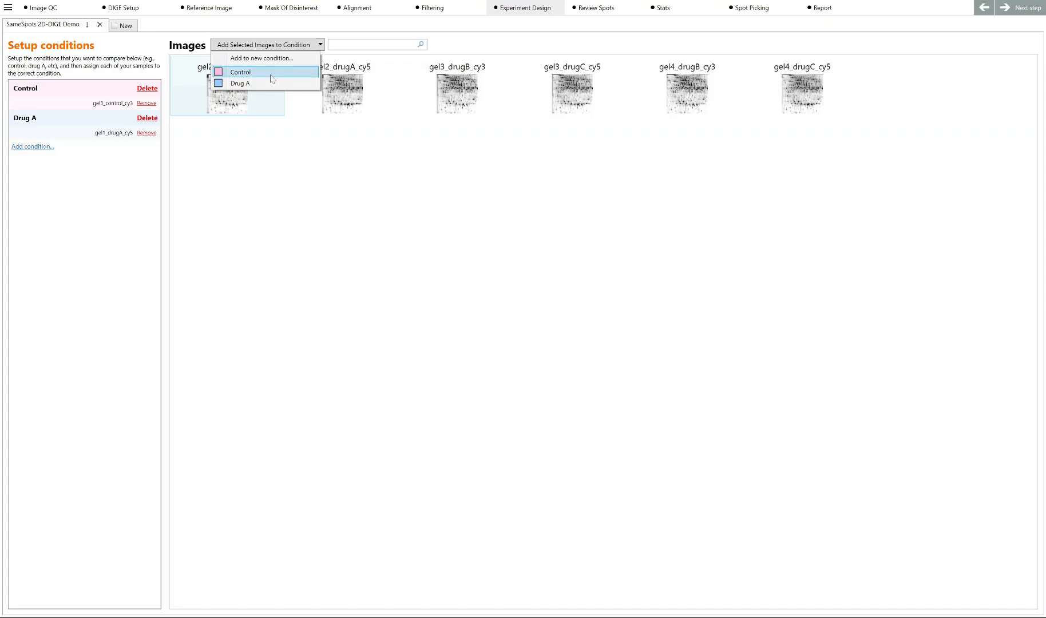
pyautogui.click(271, 73)
pyautogui.click(321, 46)
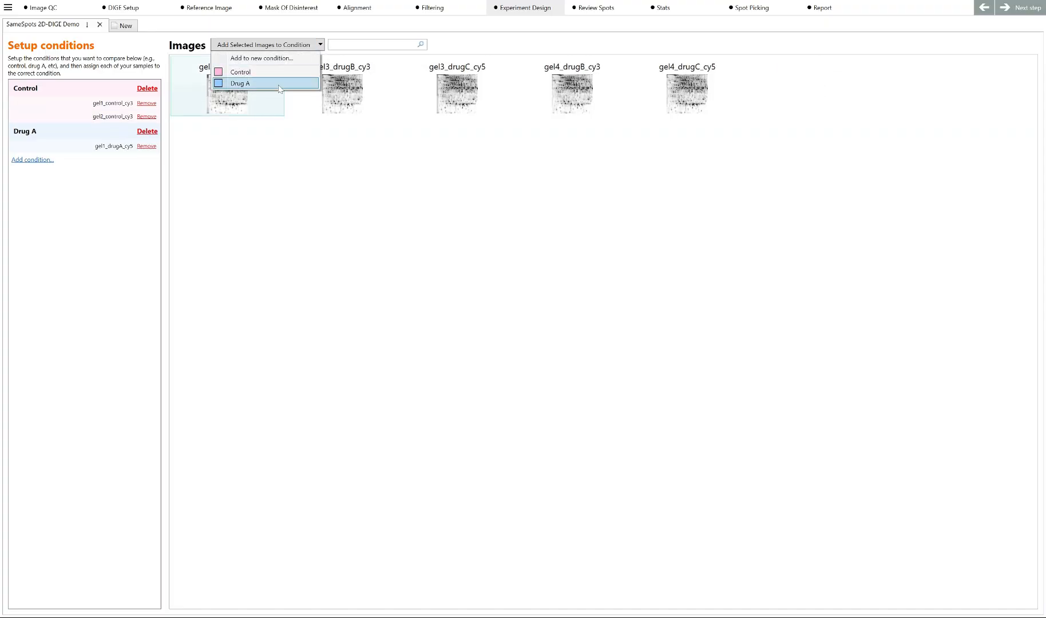
pyautogui.click(265, 84)
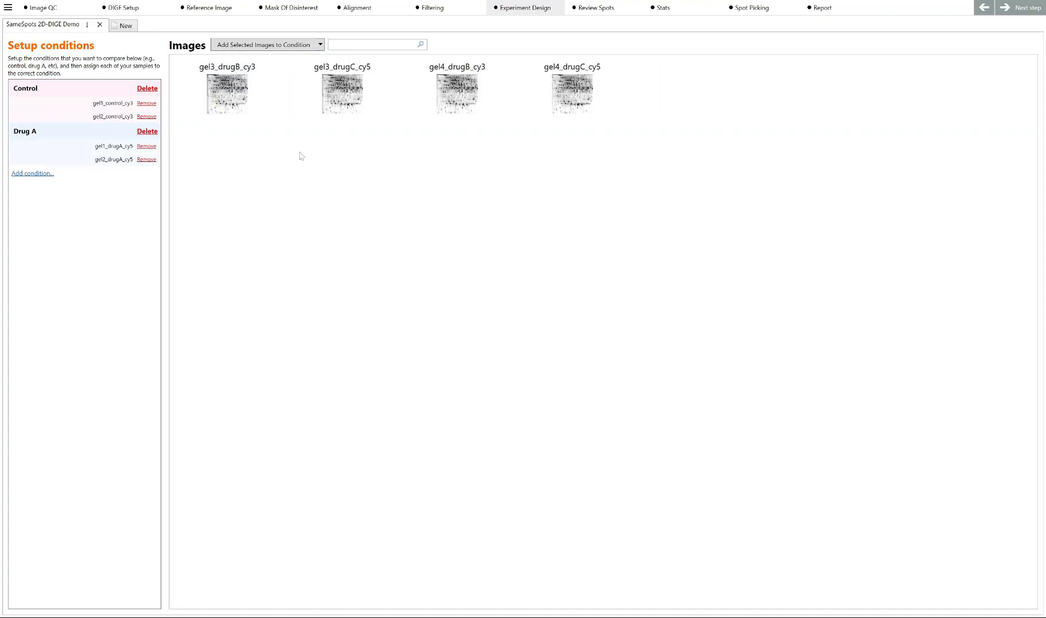
# Add a condition named Drug B and assign the image gel3_drugB_cy3 to it.
pyautogui.click(32, 173)
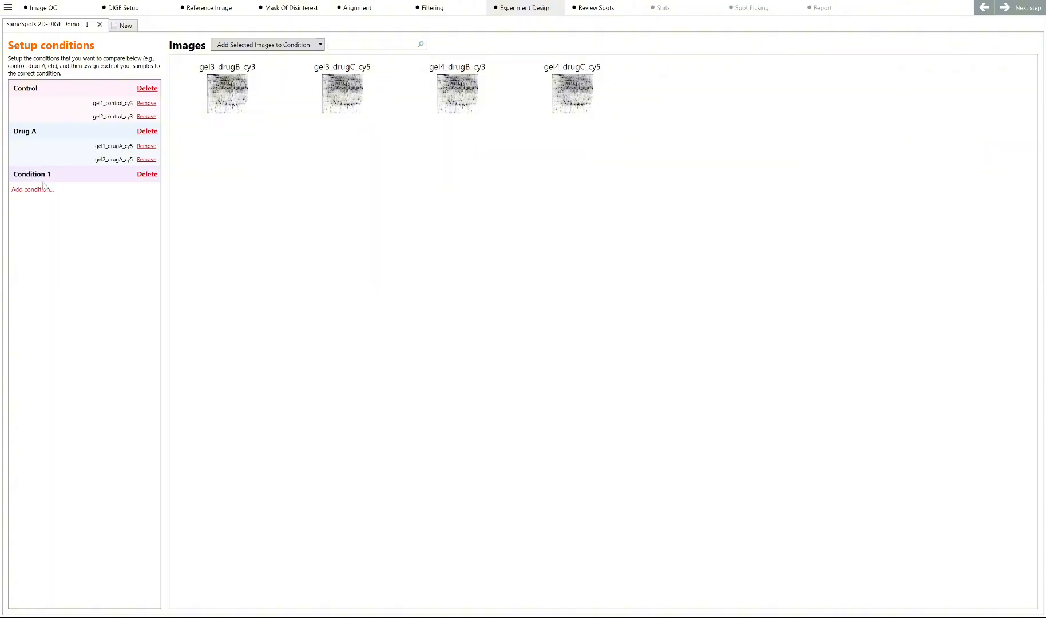
pyautogui.write('Drug B')
pyautogui.click(248, 92)
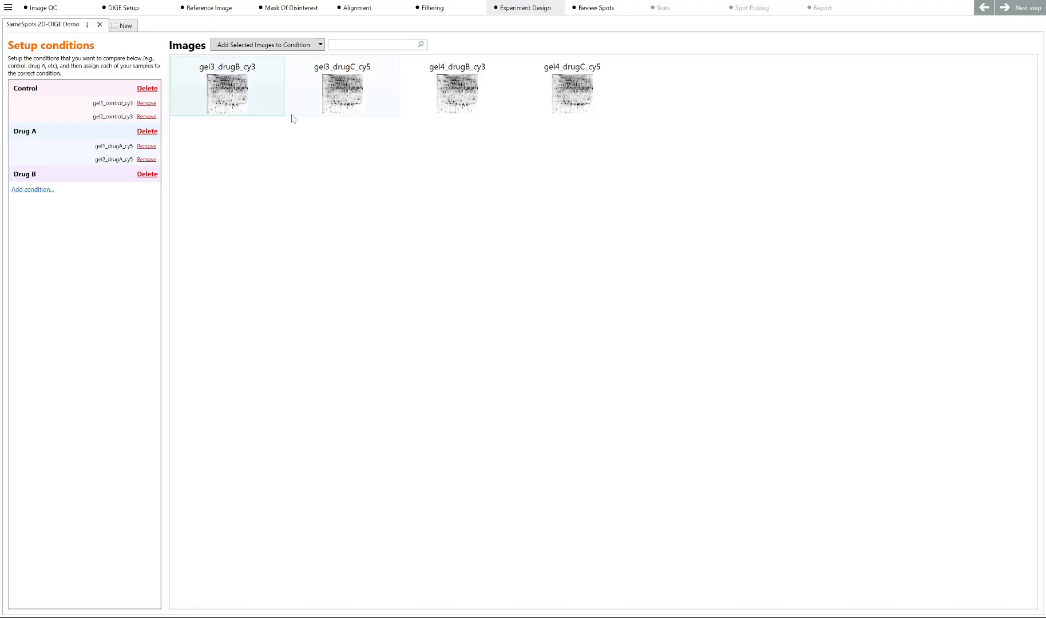
pyautogui.click(320, 48)
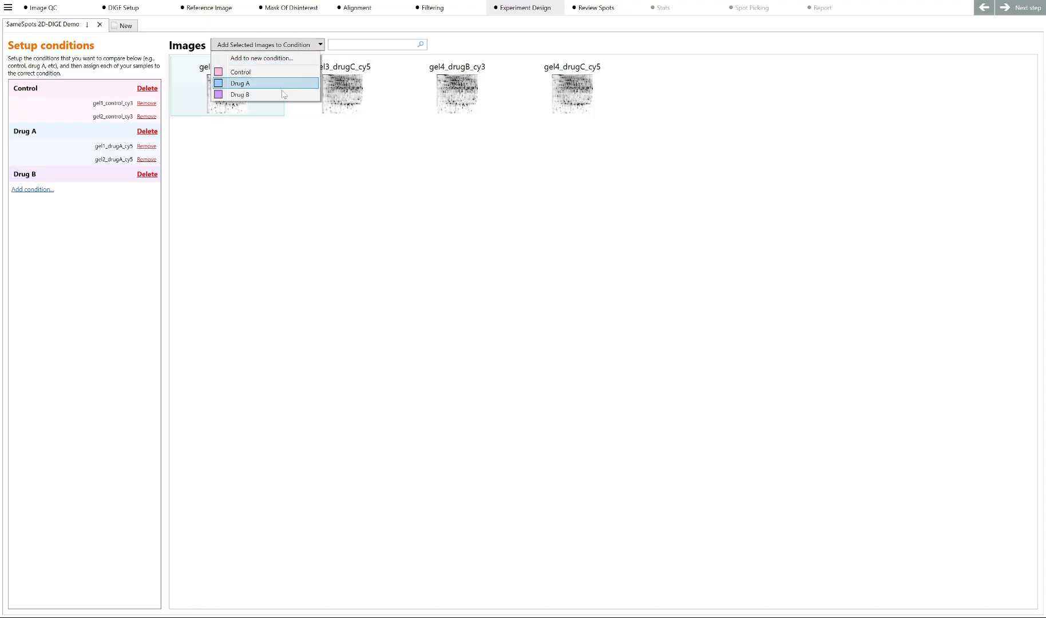
pyautogui.click(259, 92)
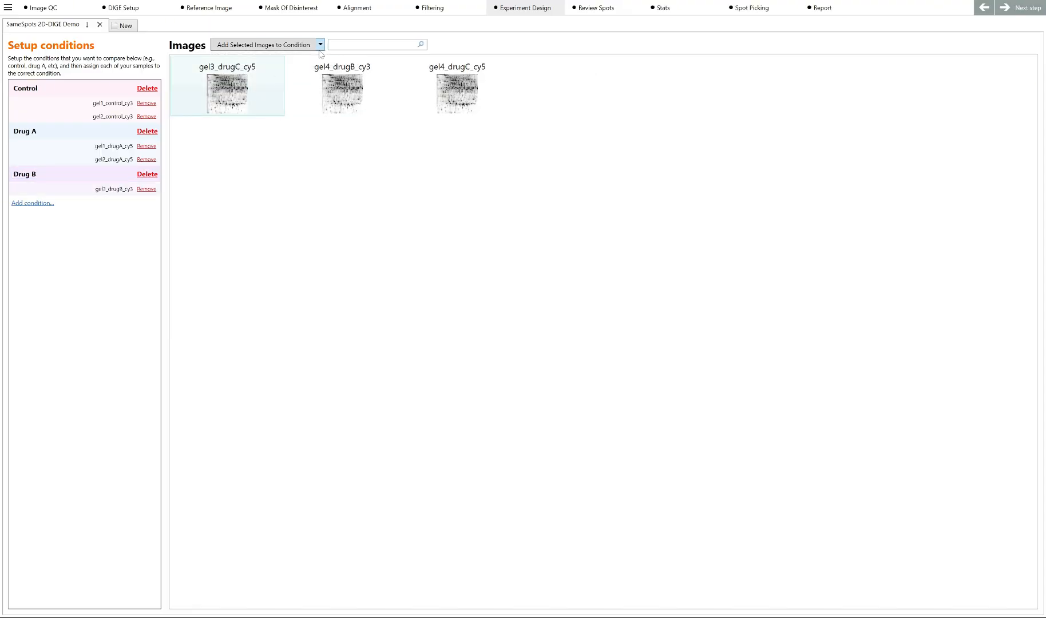
pyautogui.click(320, 45)
pyautogui.click(274, 91)
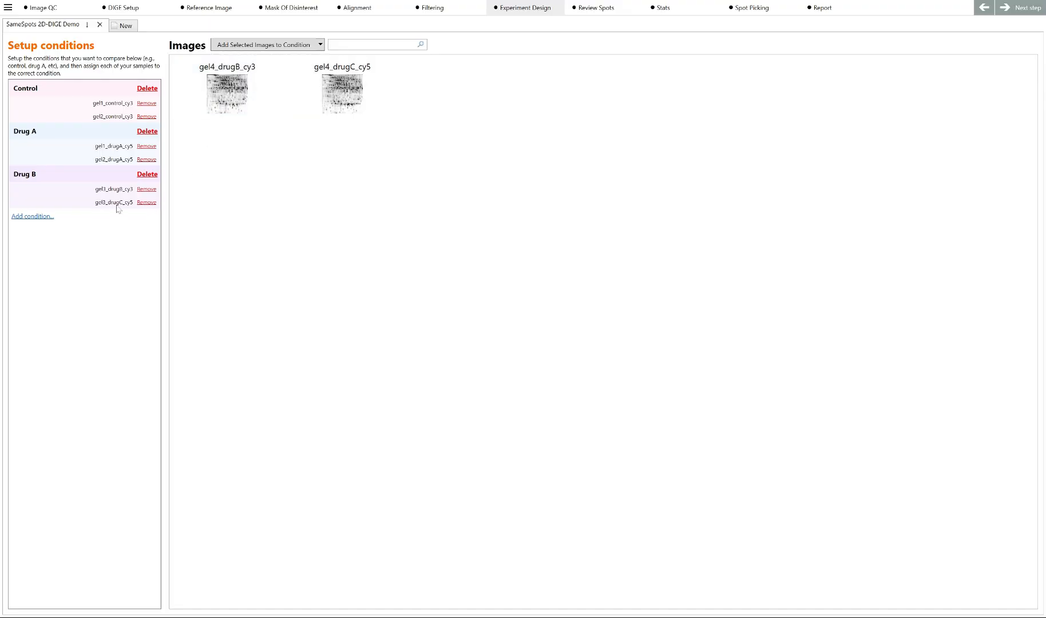
pyautogui.click(143, 202)
# Assign the image gel4_drugB_cy3 to the Drug B condition.
pyautogui.click(383, 74)
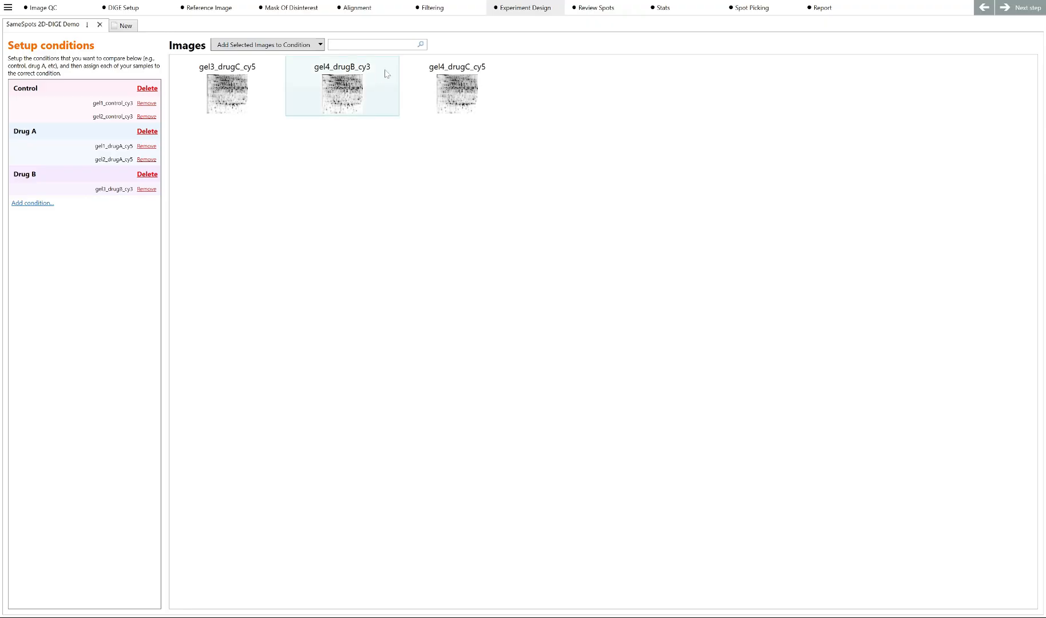
pyautogui.click(321, 45)
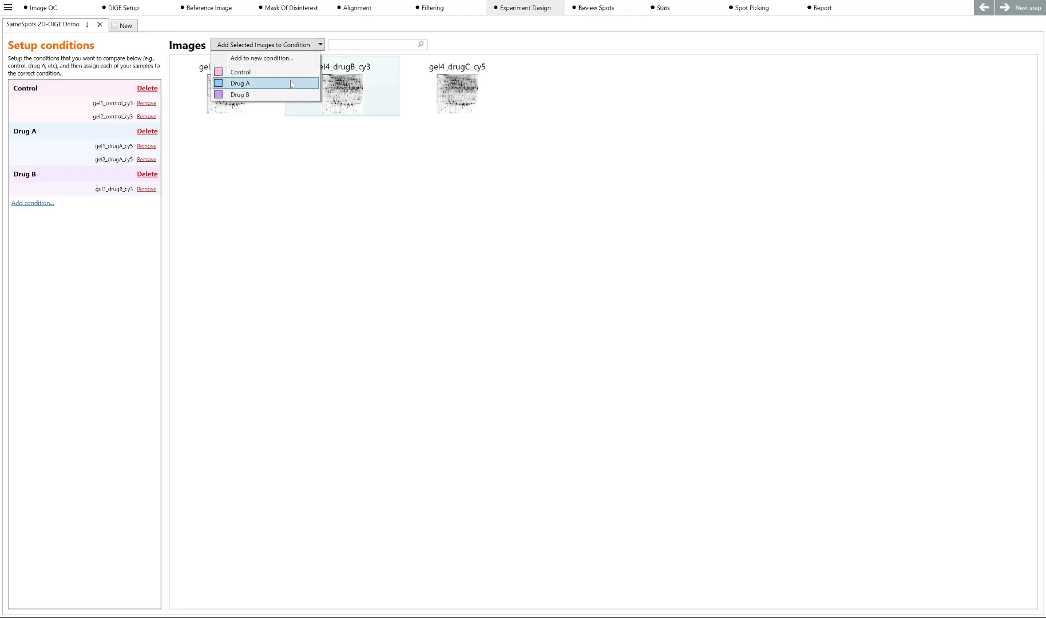
pyautogui.click(277, 93)
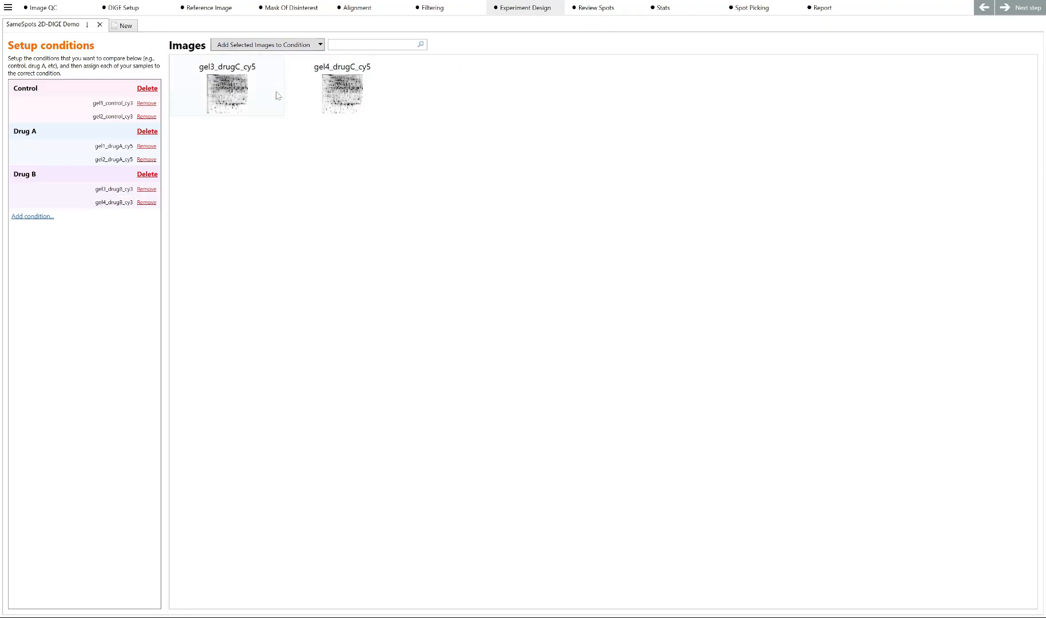
# Add a condition named Drug C and assign the images gel3_drugC_cy5 and gel4_drugC_cy5 to it.
pyautogui.click(33, 217)
pyautogui.write('Drug C')
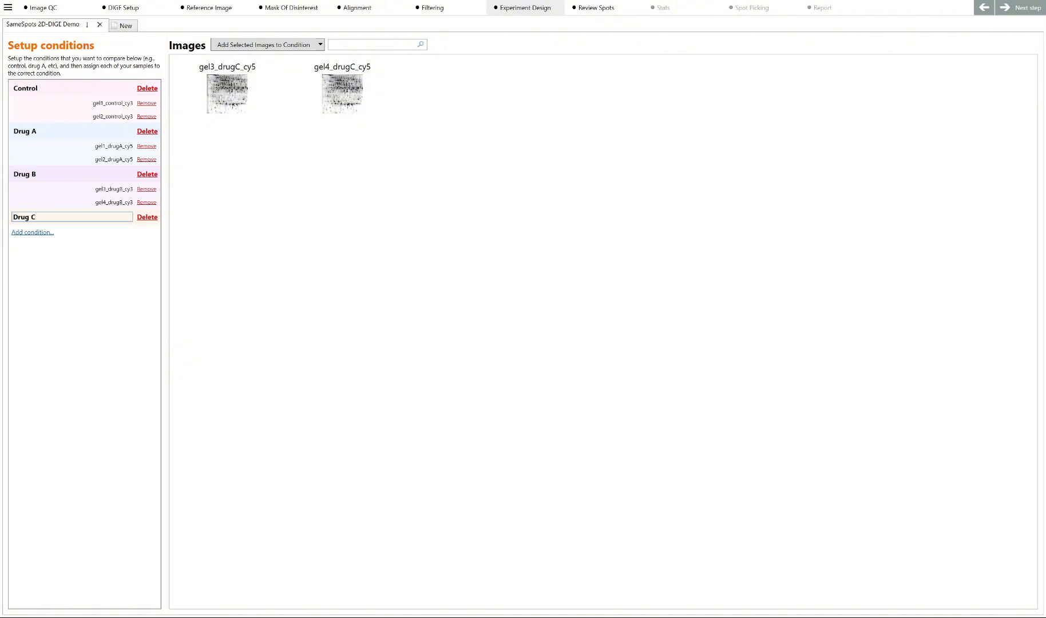
pyautogui.click(232, 103)
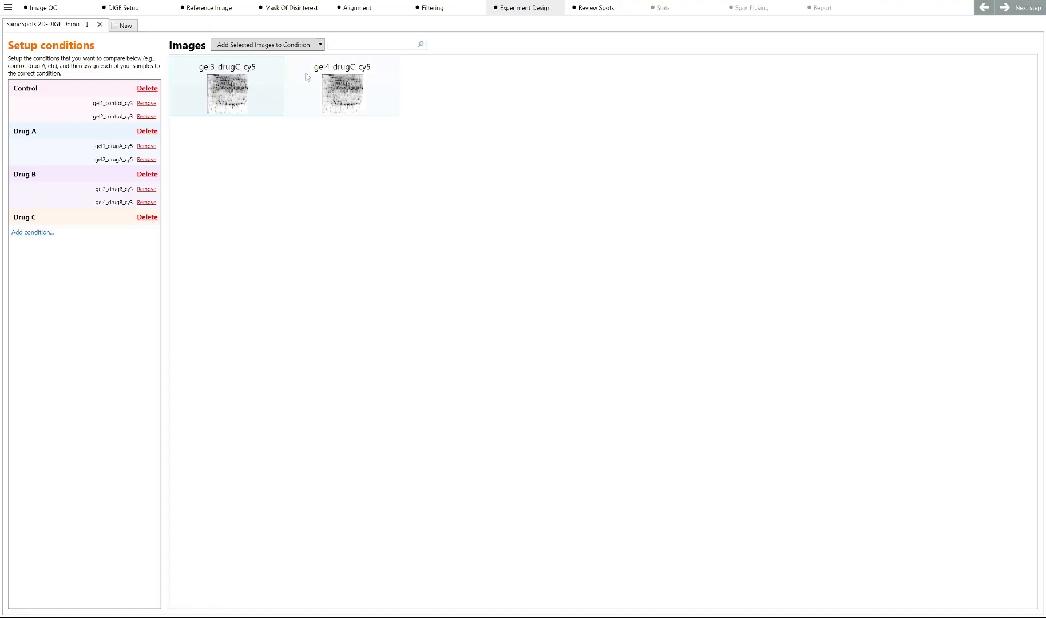
pyautogui.click(321, 45)
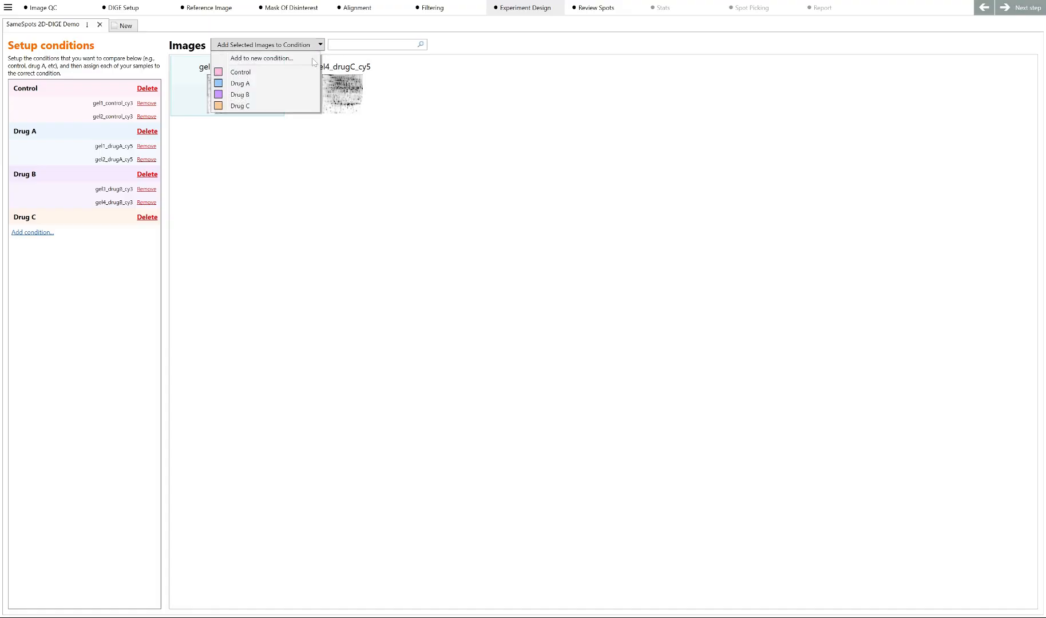
pyautogui.click(246, 104)
pyautogui.click(246, 103)
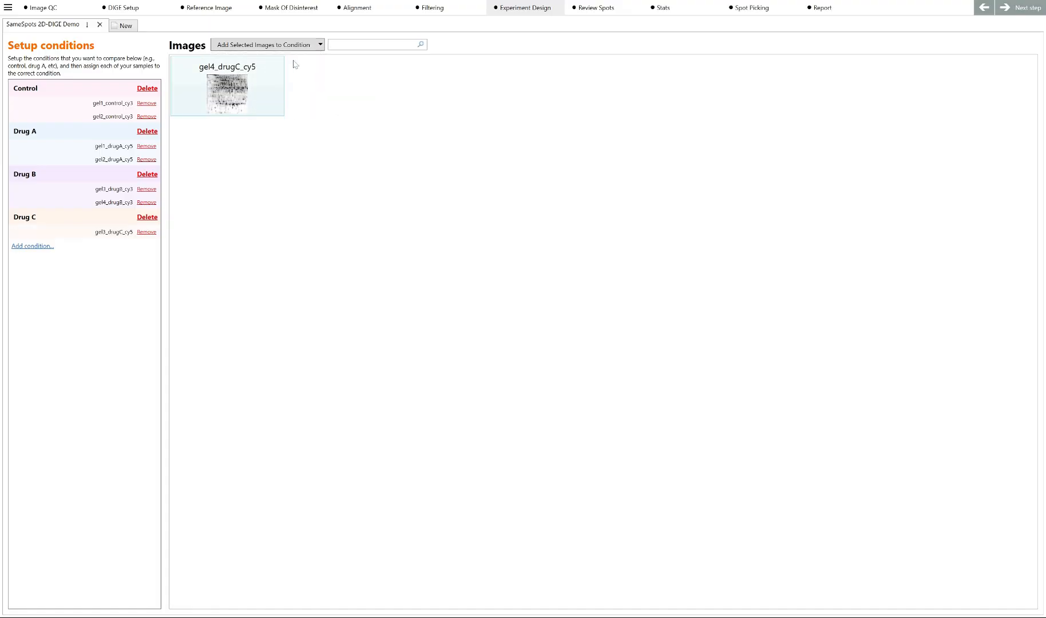
pyautogui.click(321, 45)
pyautogui.click(252, 106)
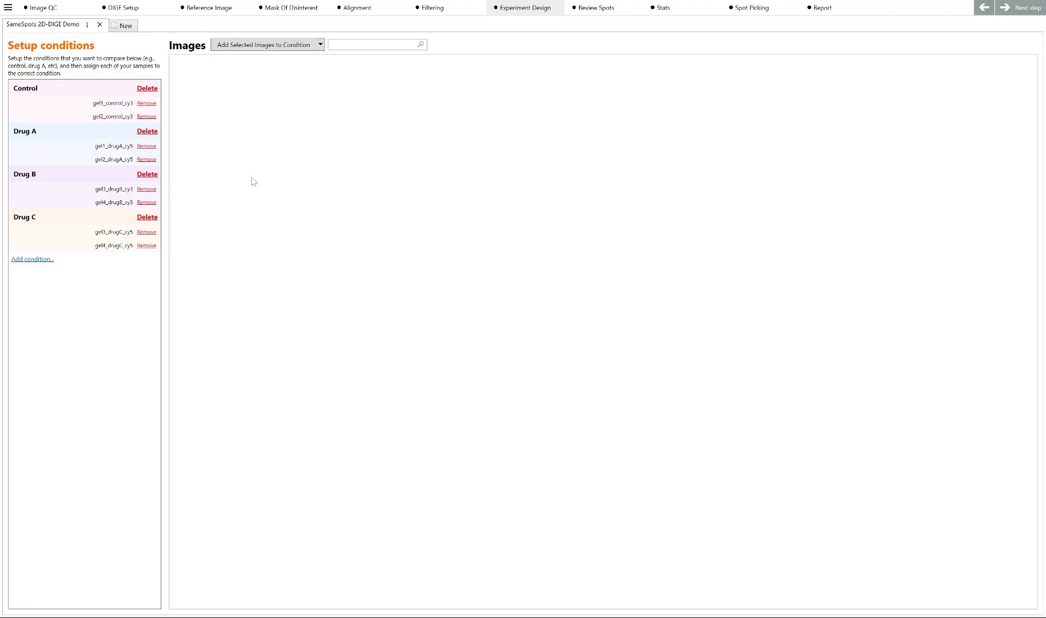
# Advance to reviewing spots and enlarge the 2D montage to its largest size.
pyautogui.click(1015, 13)
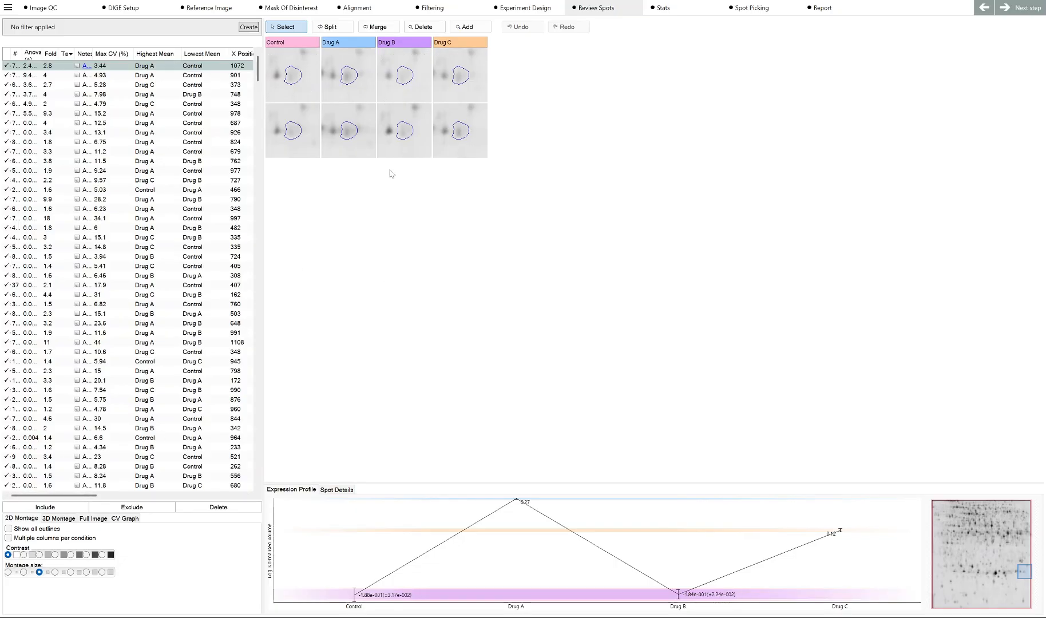
pyautogui.click(55, 572)
pyautogui.click(70, 572)
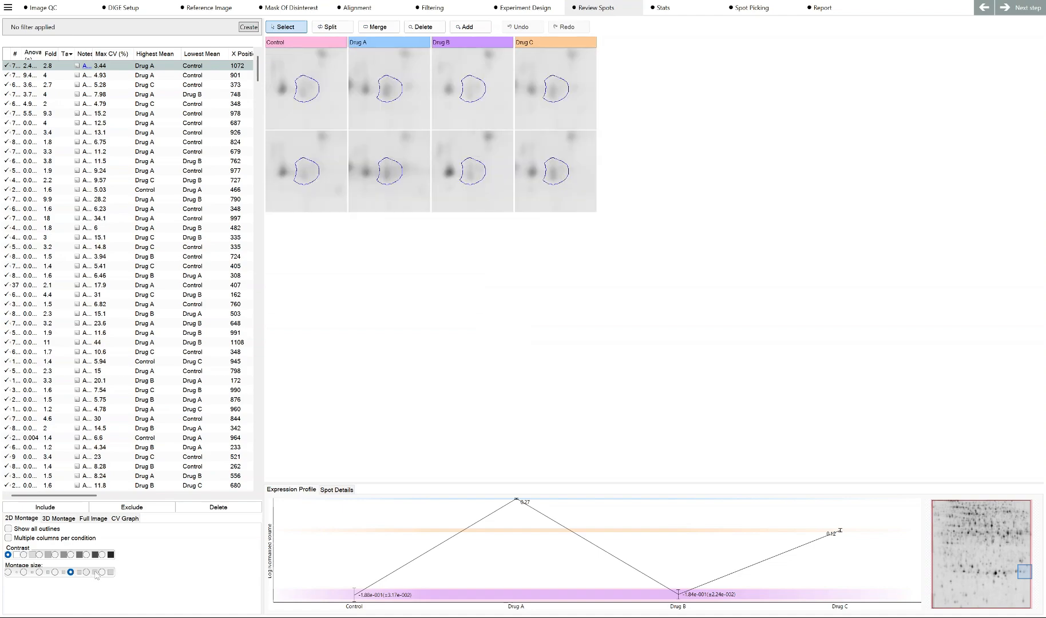
pyautogui.click(87, 573)
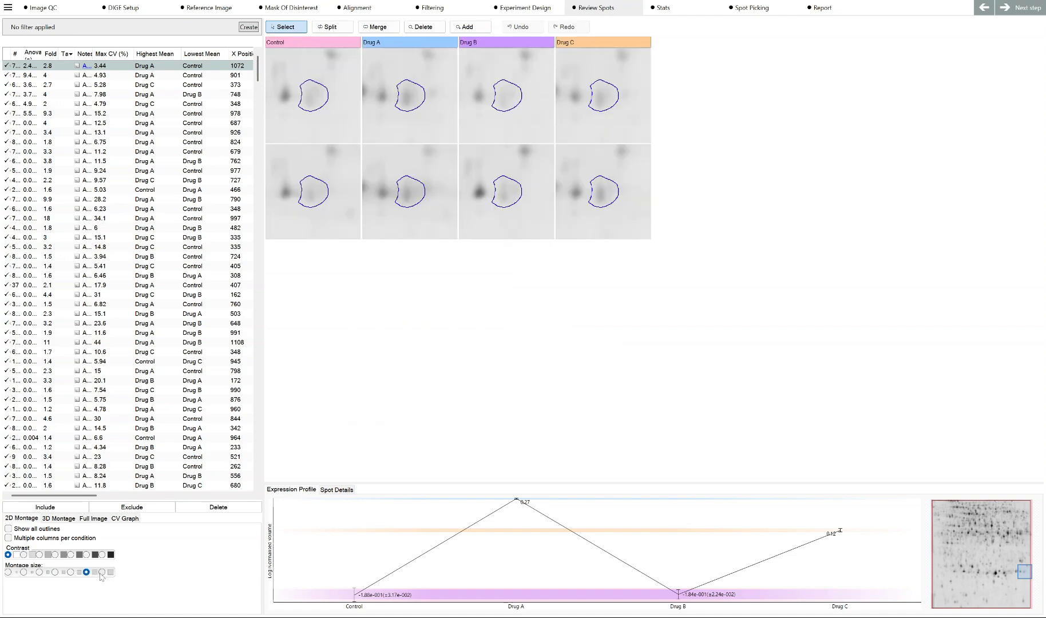
pyautogui.click(101, 573)
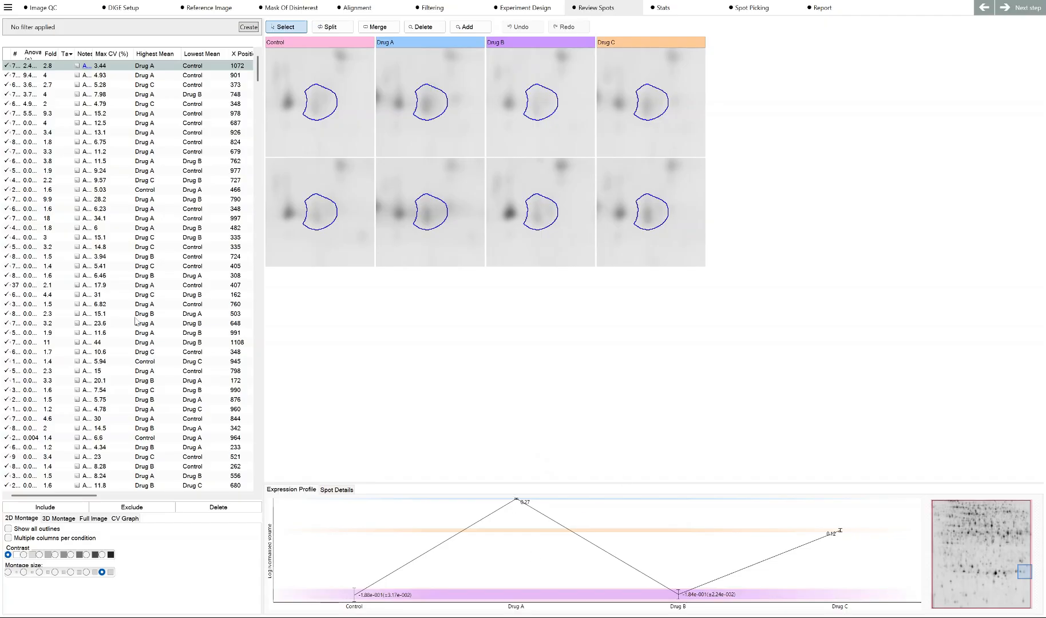
# Widen the spot number and Anova (p) columns and sort the spot list by ascending Anova p-value.
pyautogui.moveTo(72, 496)
pyautogui.mouseDown()
pyautogui.moveTo(225, 511)
pyautogui.moveTo(77, 501)
pyautogui.mouseUp()
pyautogui.moveTo(41, 50); pyautogui.dragTo(125, 52)
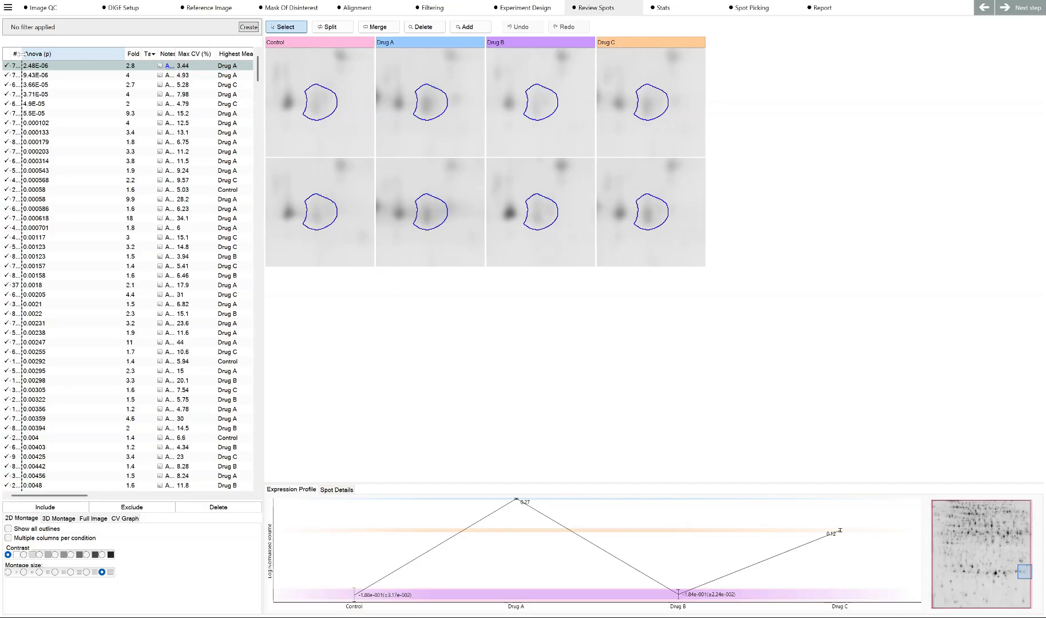
pyautogui.moveTo(21, 54); pyautogui.dragTo(65, 54)
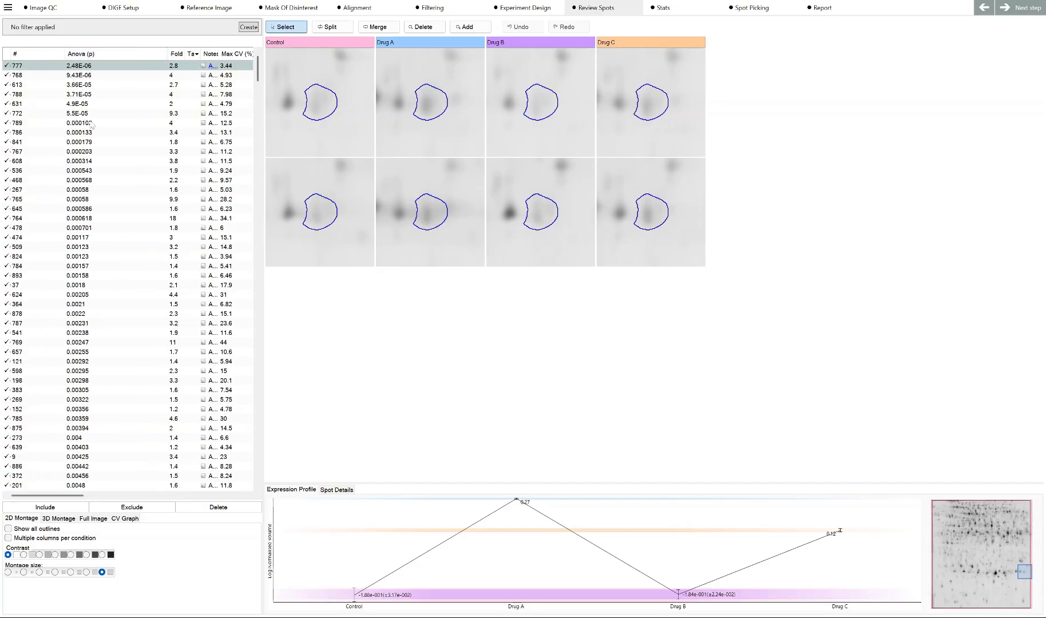
pyautogui.click(99, 54)
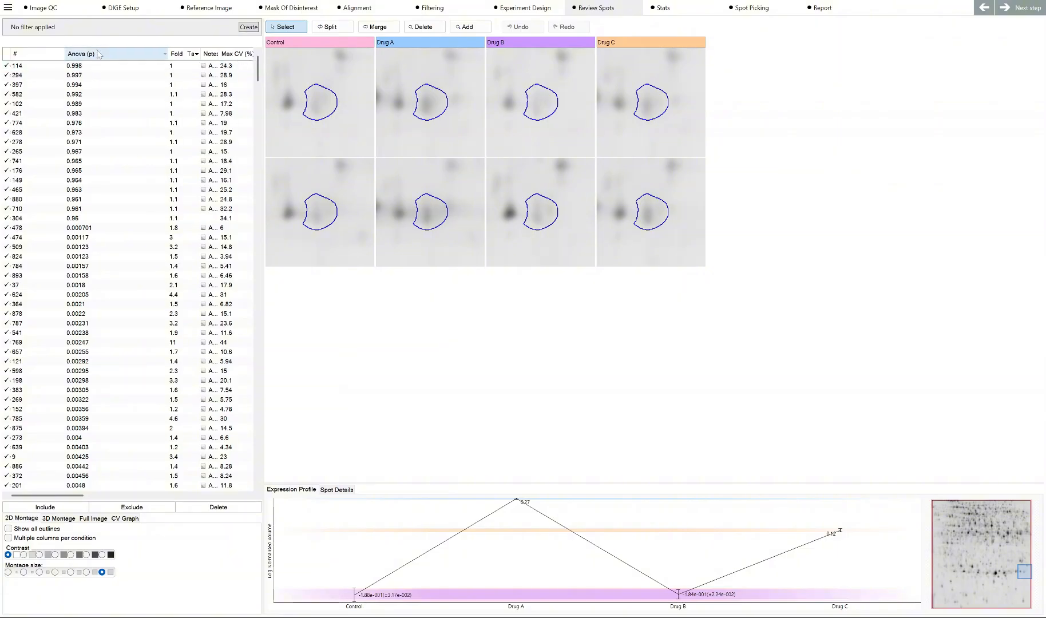
pyautogui.click(98, 54)
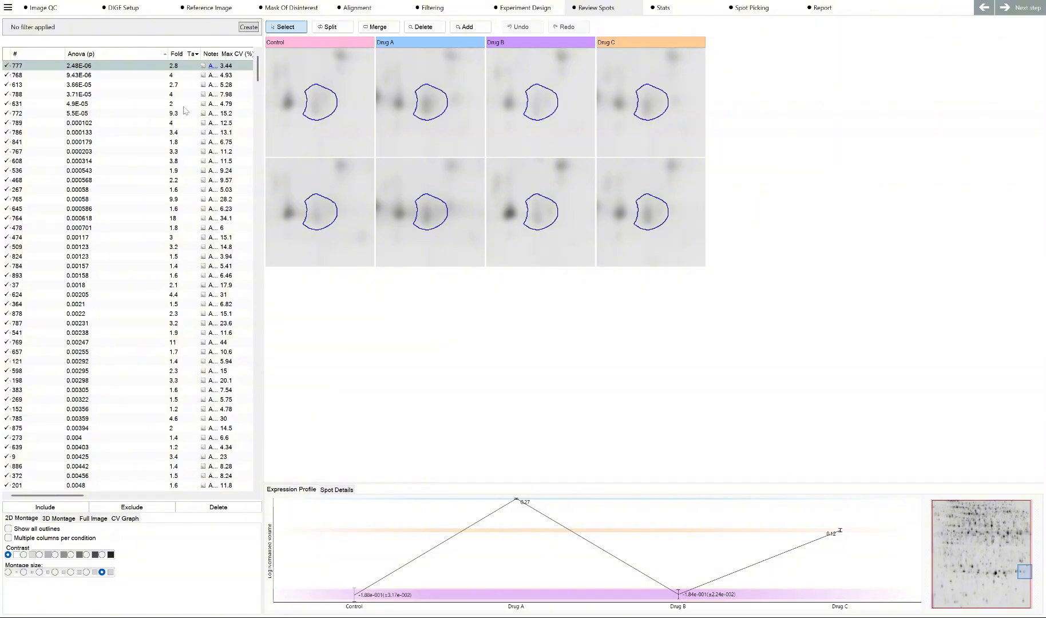
pyautogui.click(248, 28)
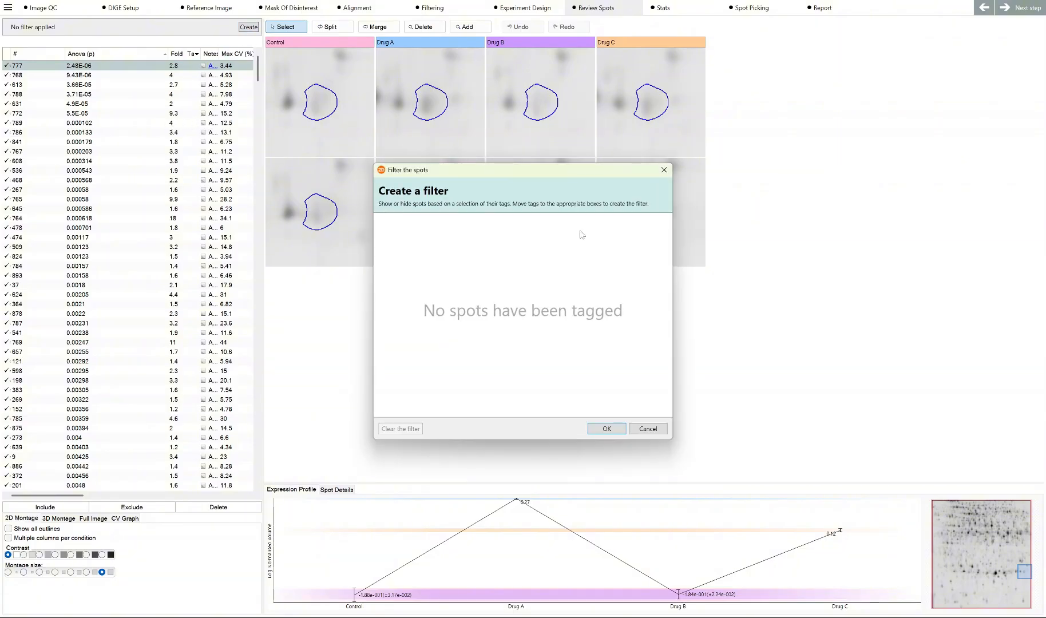
pyautogui.click(639, 430)
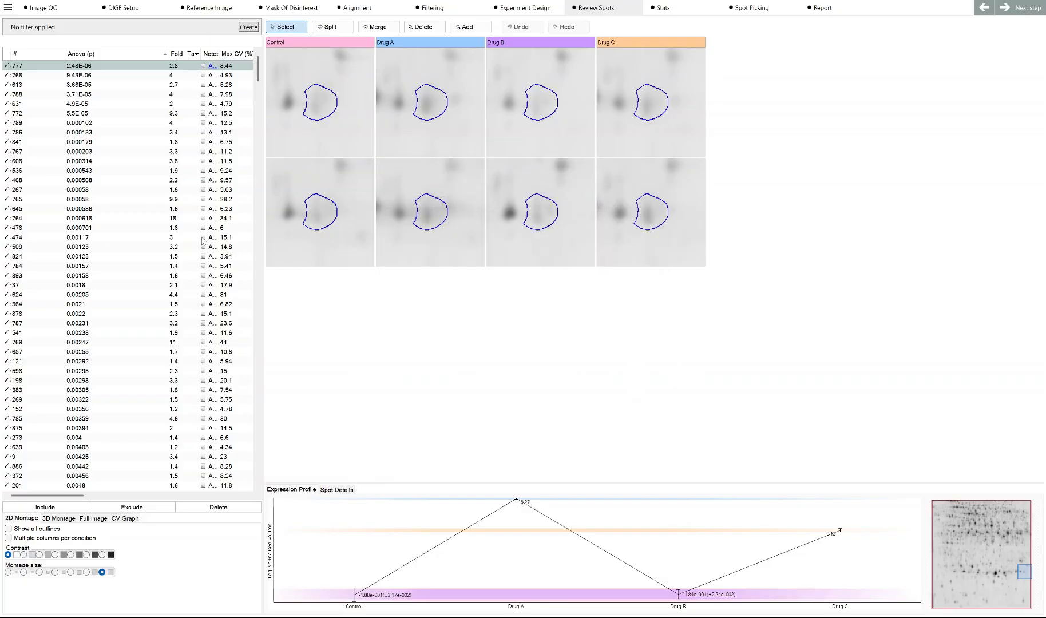
pyautogui.rightClick(117, 86)
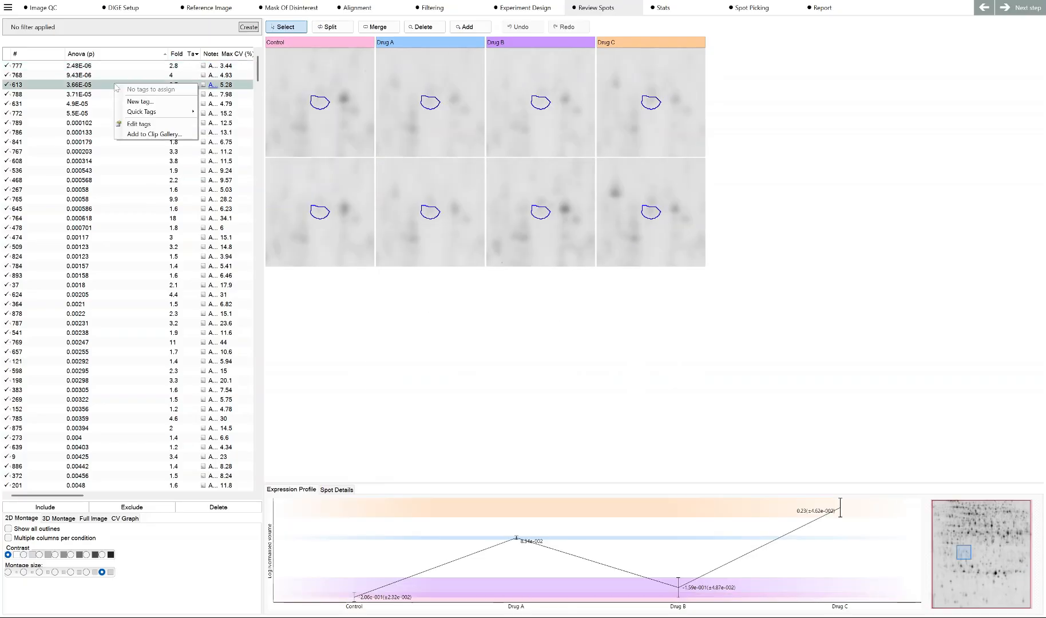
pyautogui.moveTo(162, 114)
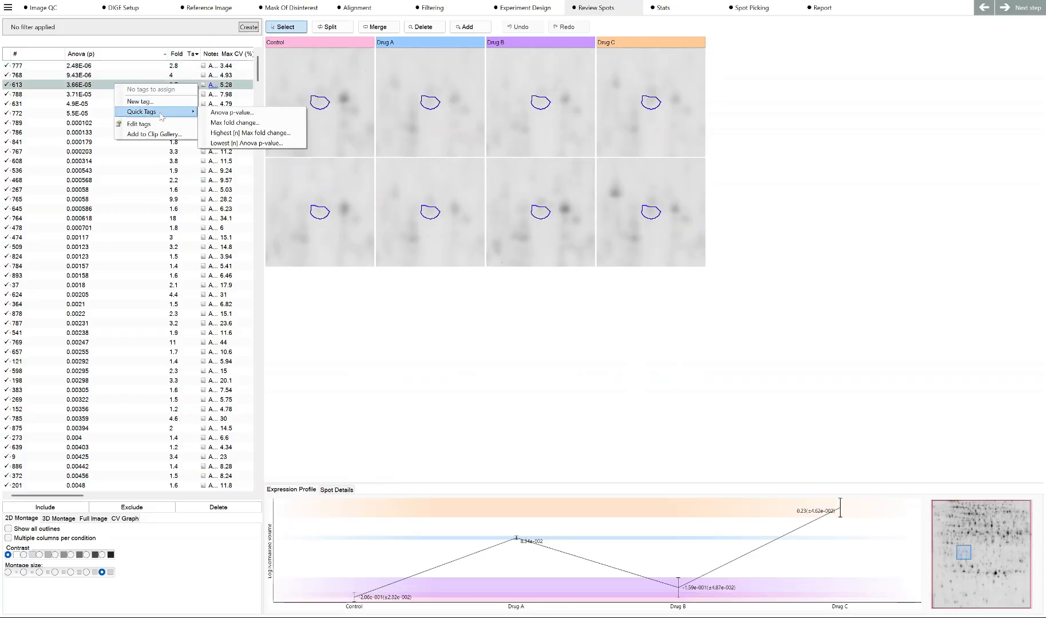
# Select all spots in the list and create a quick tag for those with an Anova p-value < 0.01.
pyautogui.rightClick(104, 65)
pyautogui.click(72, 83)
pyautogui.hotkey('ctrl', 'a')
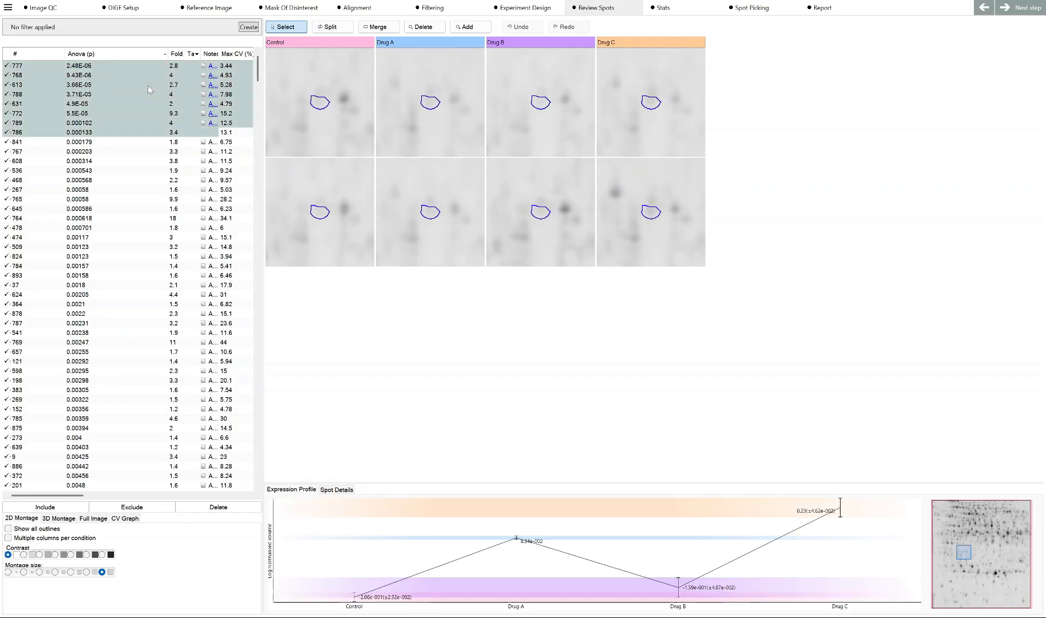
pyautogui.rightClick(134, 85)
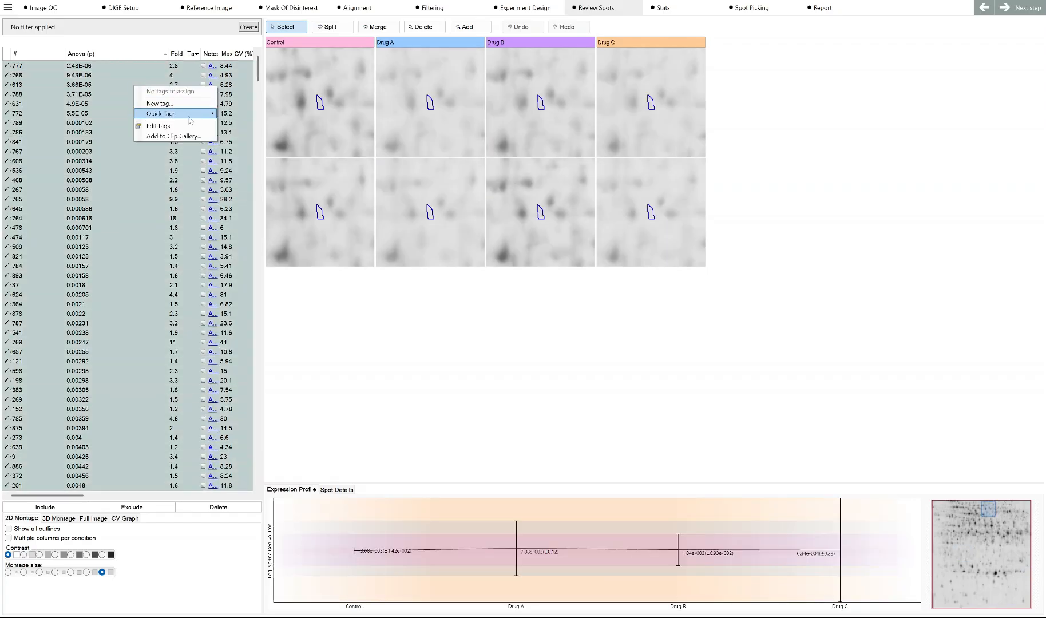
pyautogui.moveTo(200, 118)
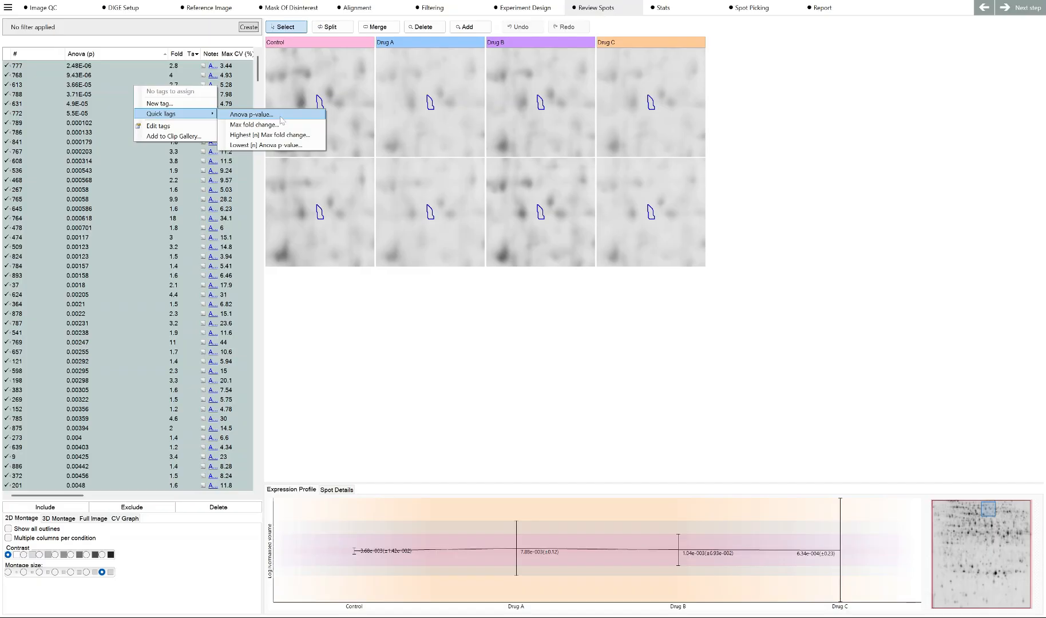
pyautogui.click(252, 115)
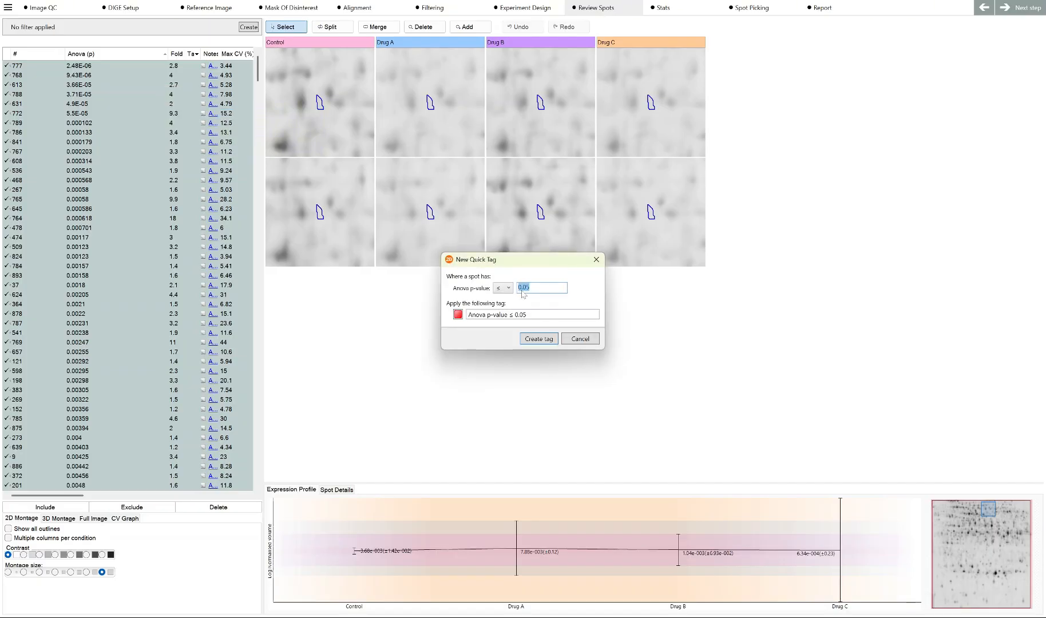
pyautogui.click(508, 289)
pyautogui.click(510, 298)
pyautogui.click(532, 288)
pyautogui.press('BackSpace')
pyautogui.write('1')
pyautogui.click(546, 340)
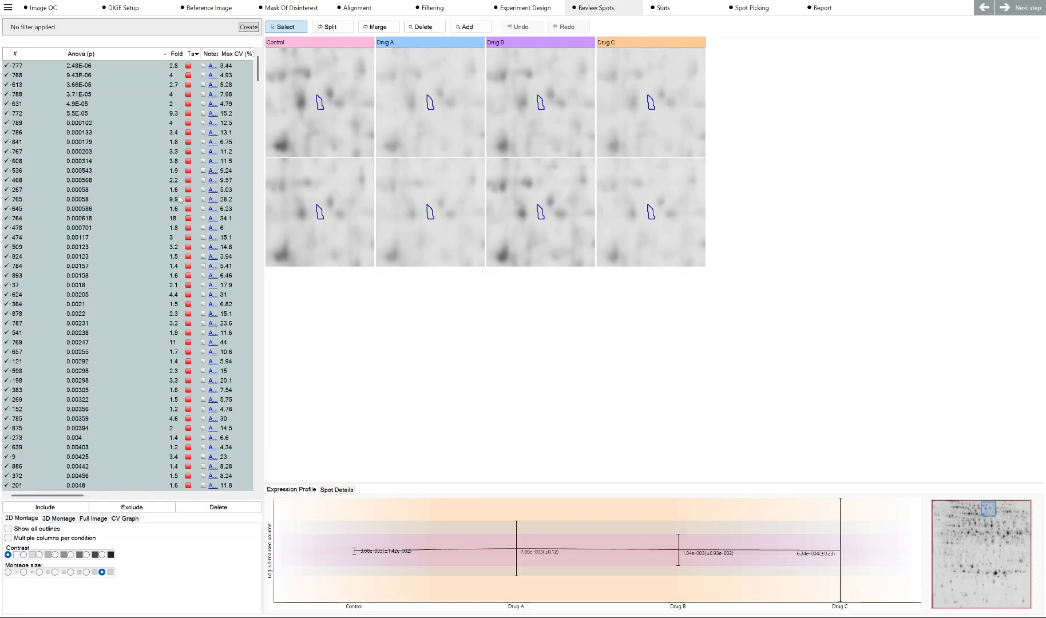
# Create a second quick tag for the selected spots with a max fold change ≥ 2.
pyautogui.rightClick(152, 69)
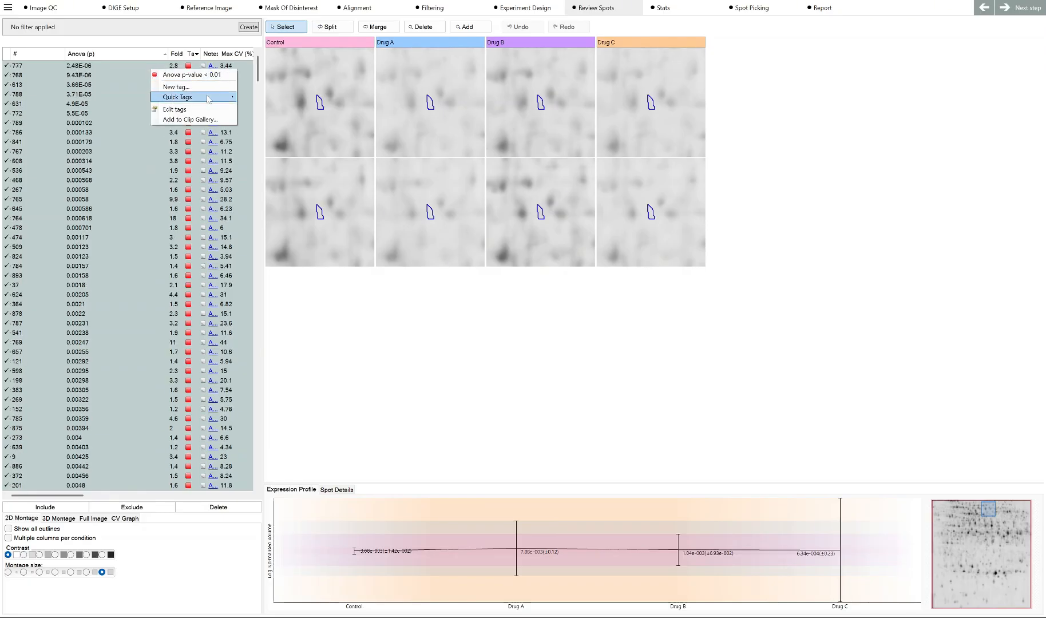
pyautogui.moveTo(215, 100)
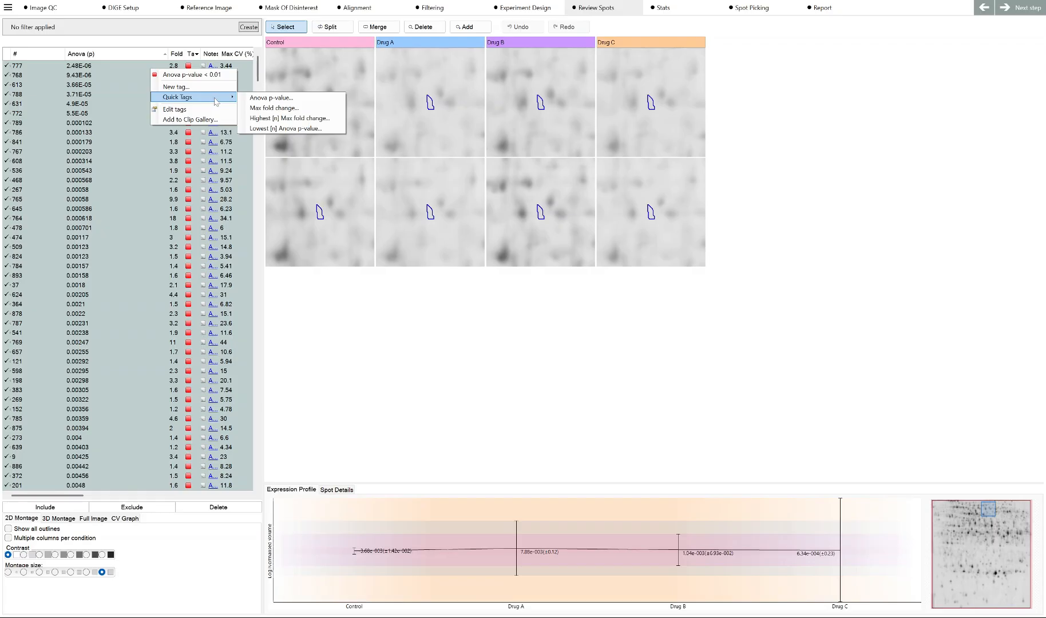
pyautogui.click(274, 107)
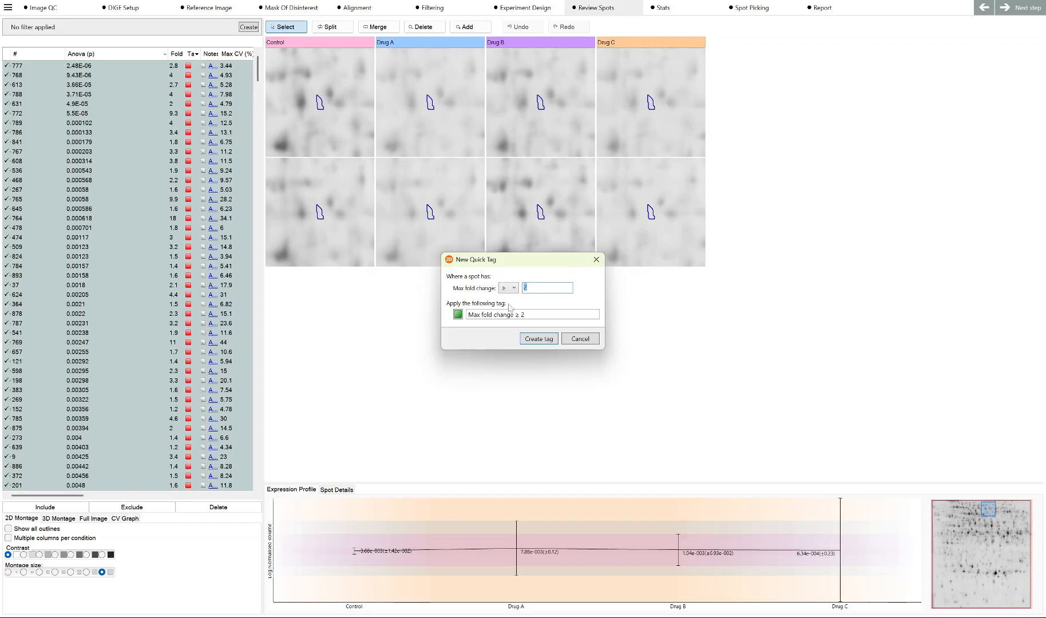
pyautogui.click(548, 342)
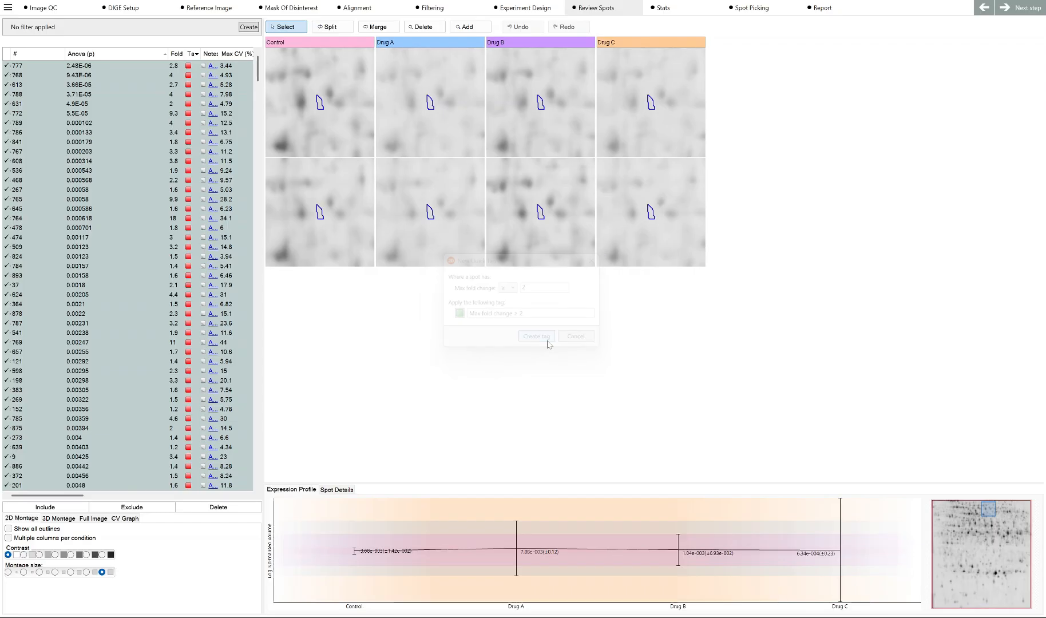
# Filter the spots to show only those that have both the Anova p-value < 0.01 and Max fold change ≥ 2 tags.
pyautogui.click(251, 28)
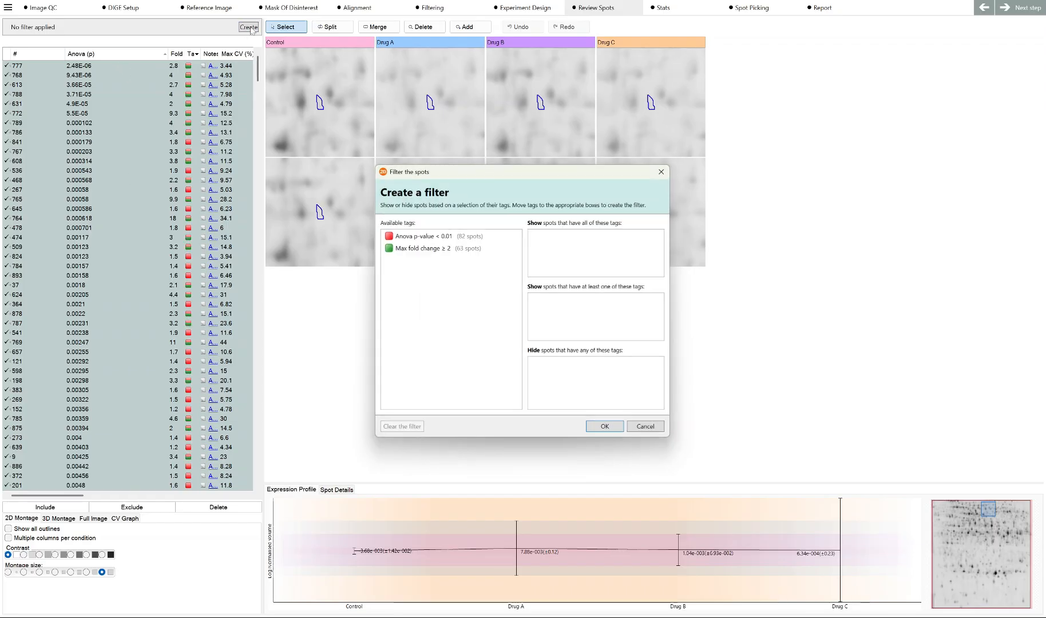
pyautogui.moveTo(461, 238); pyautogui.dragTo(570, 247)
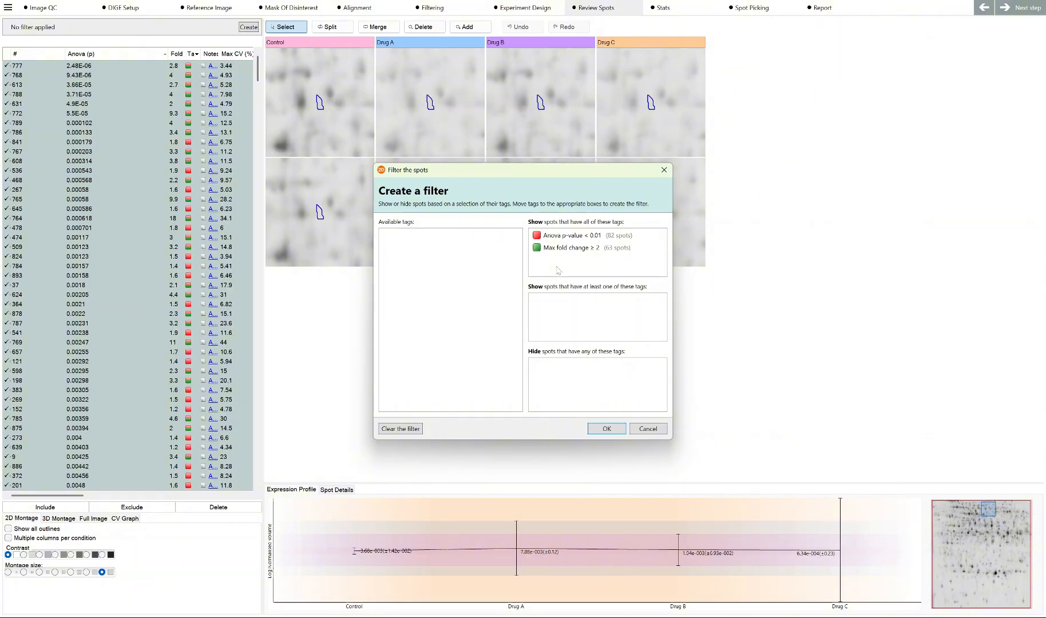
pyautogui.click(606, 430)
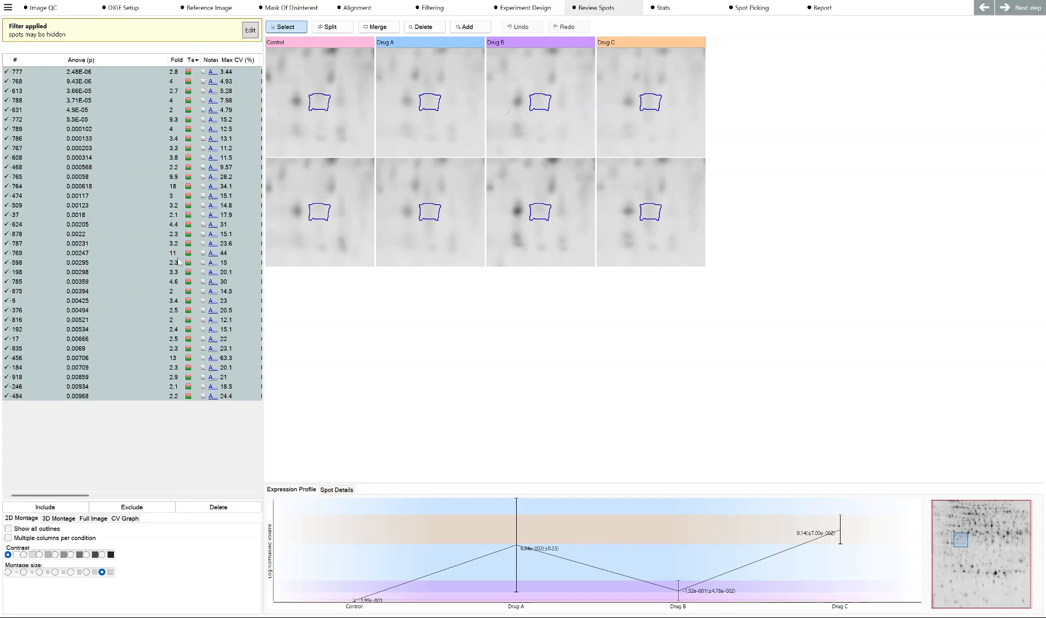
# Inspect the montage images and expression profiles of spots 769, 9 and 875 in the filtered list.
pyautogui.click(157, 255)
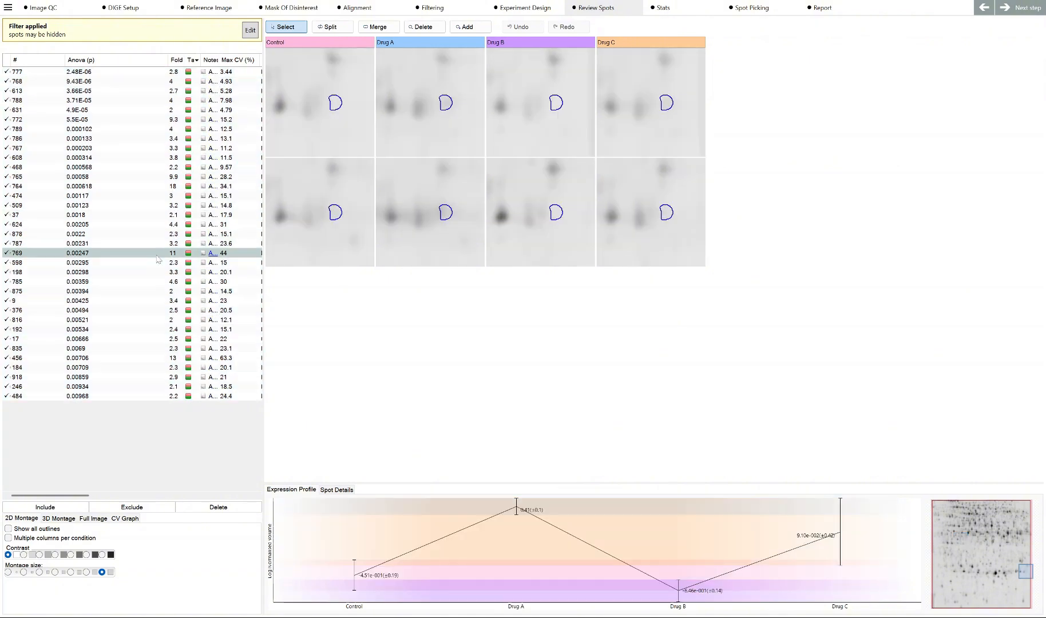
pyautogui.click(149, 301)
pyautogui.click(148, 292)
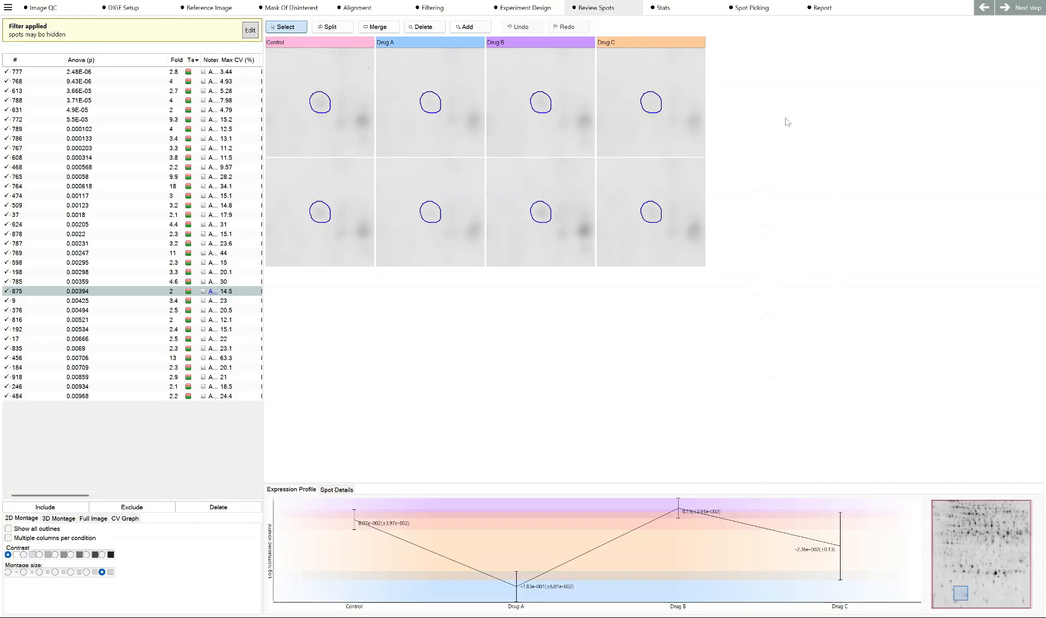
# Open the statistics stage, examine the dendrogram and power analysis of the filtered spots, and return to the principal components plot.
pyautogui.click(684, 10)
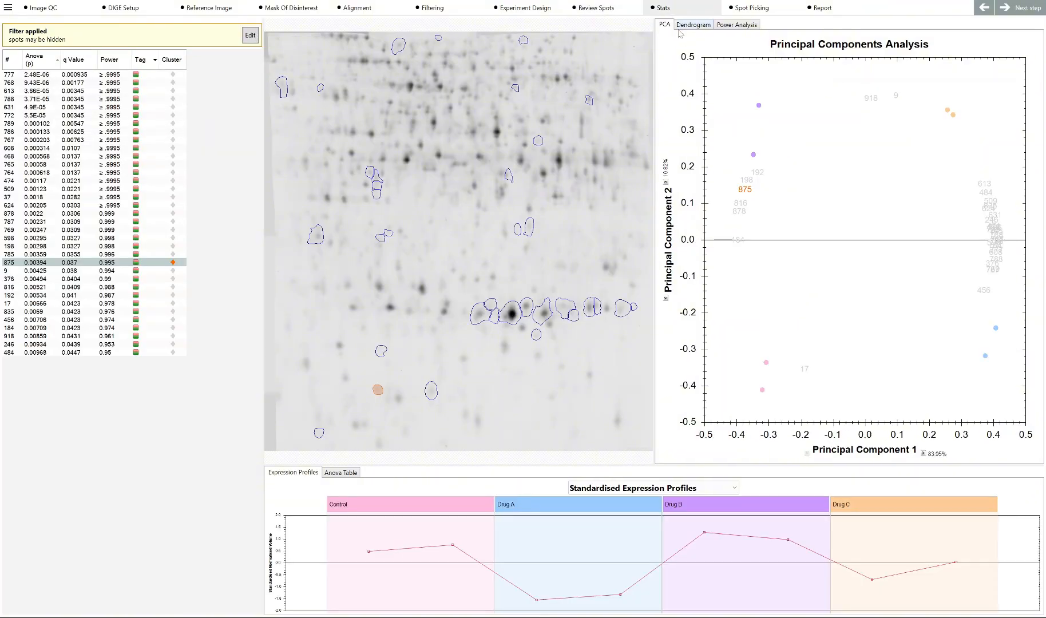
pyautogui.click(679, 27)
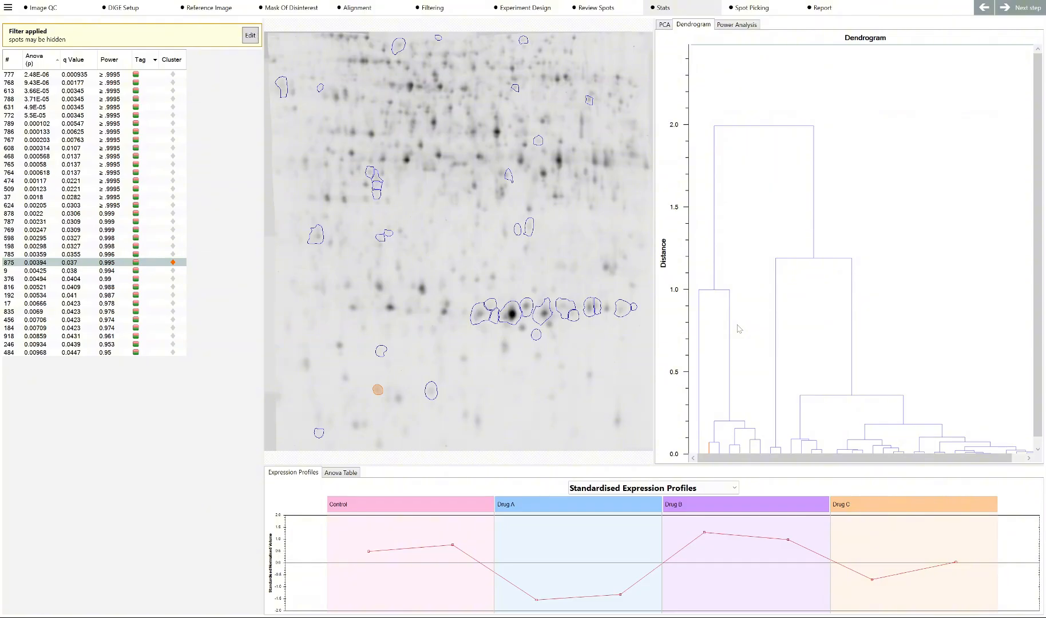
pyautogui.click(750, 25)
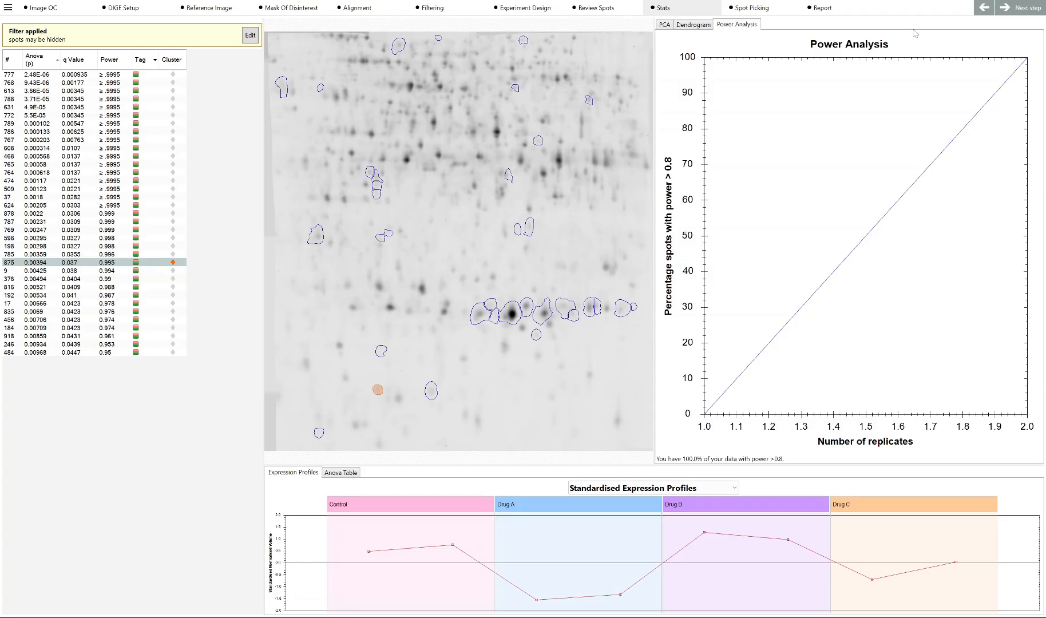
pyautogui.click(709, 28)
pyautogui.click(666, 24)
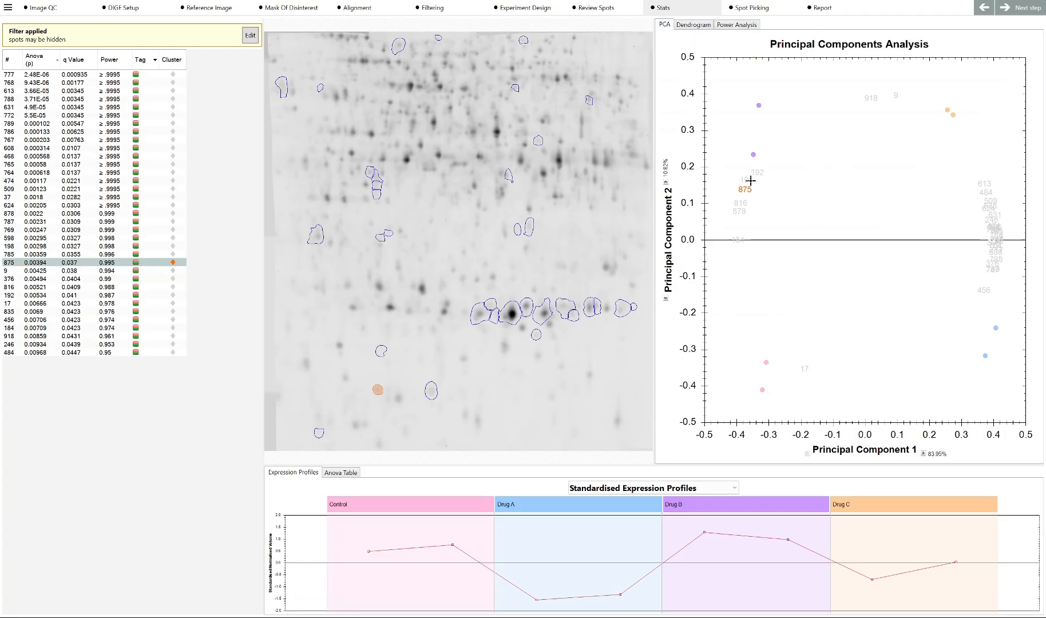
# Enlarge the principal components plot around spot 875 and compare the standardised expression profiles of spots 878, 764, 767 and 198.
pyautogui.moveTo(735, 152); pyautogui.dragTo(803, 217)
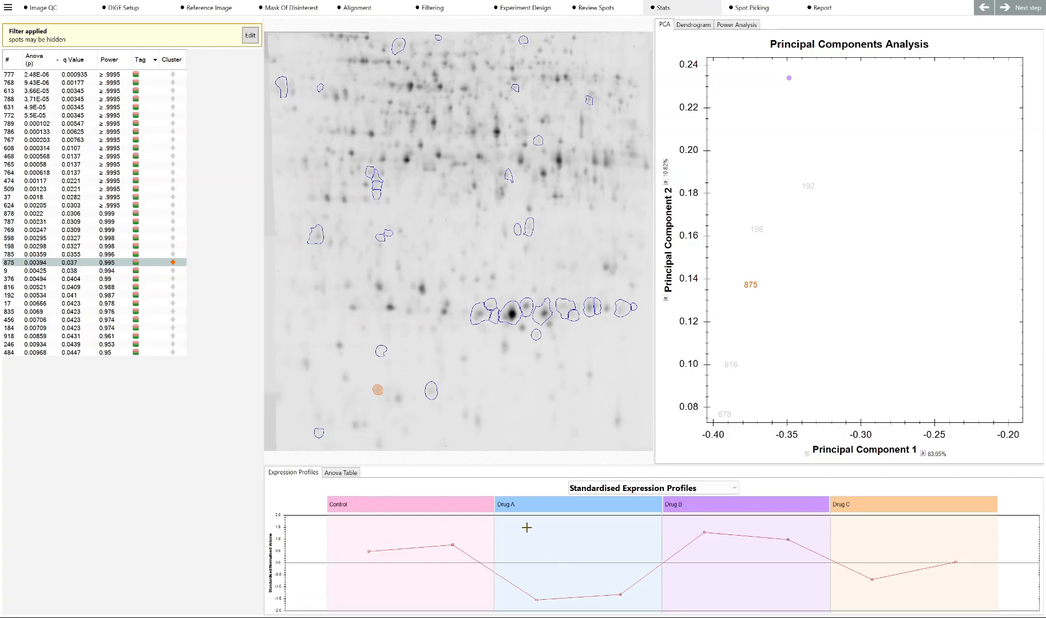
pyautogui.click(86, 214)
pyautogui.click(87, 173)
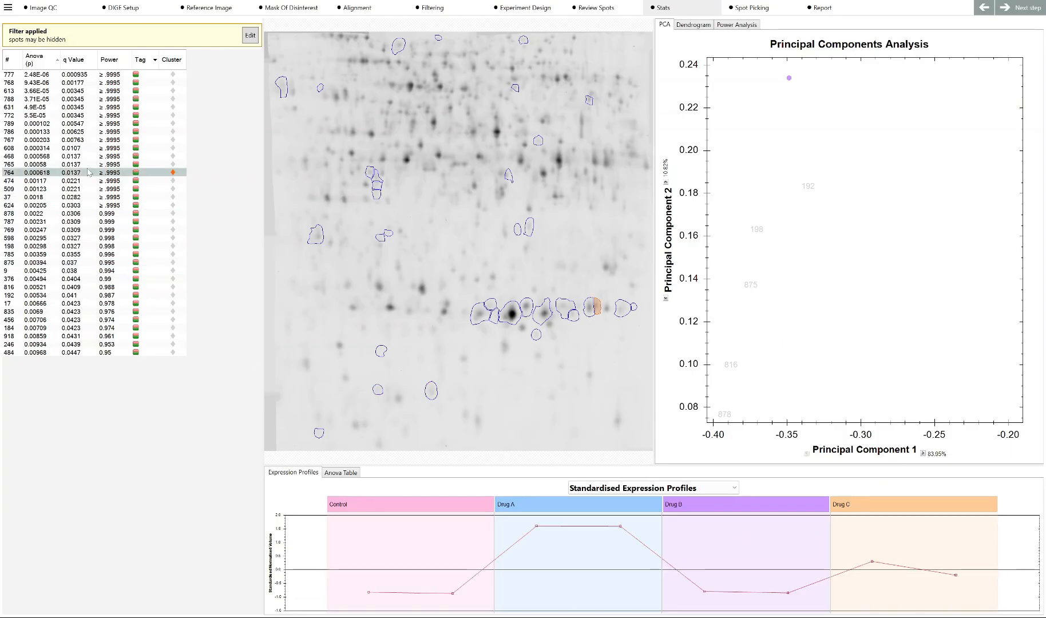
pyautogui.click(87, 140)
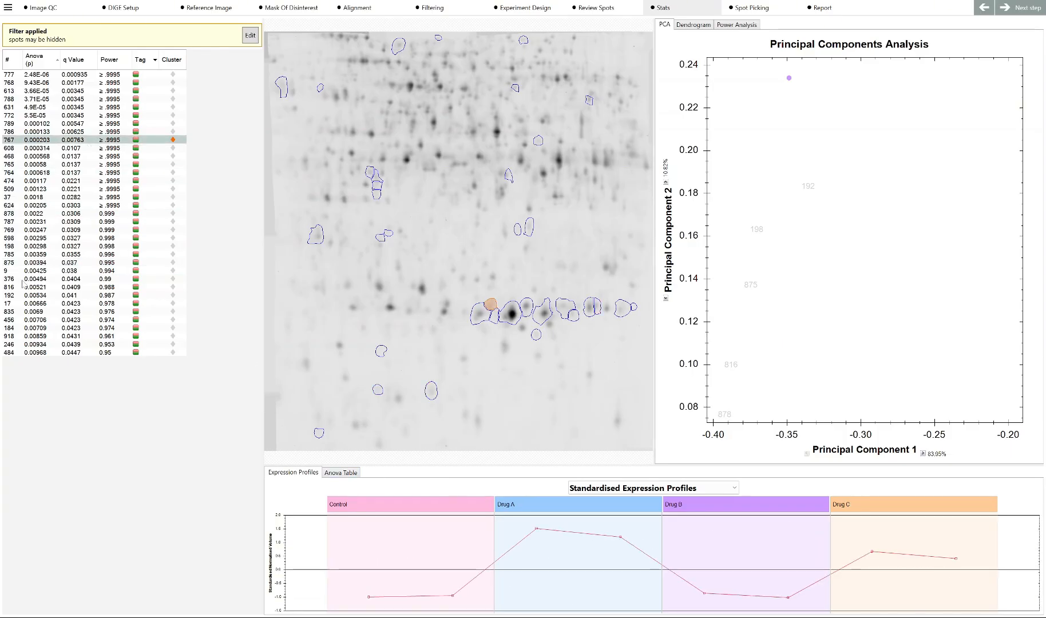
pyautogui.click(64, 248)
pyautogui.rightClick(362, 534)
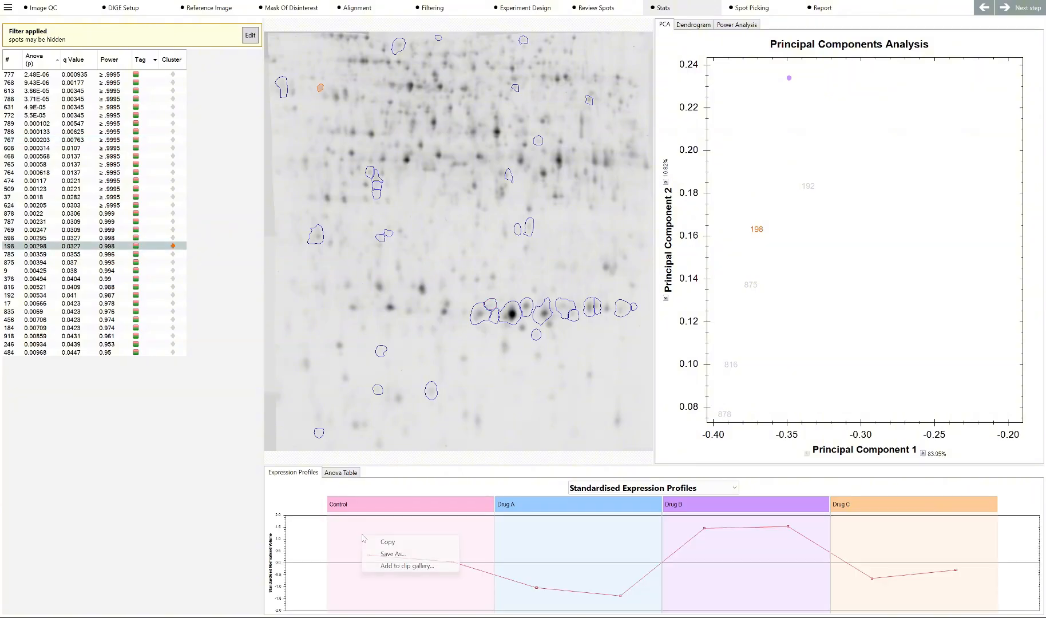
pyautogui.rightClick(495, 399)
pyautogui.click(496, 372)
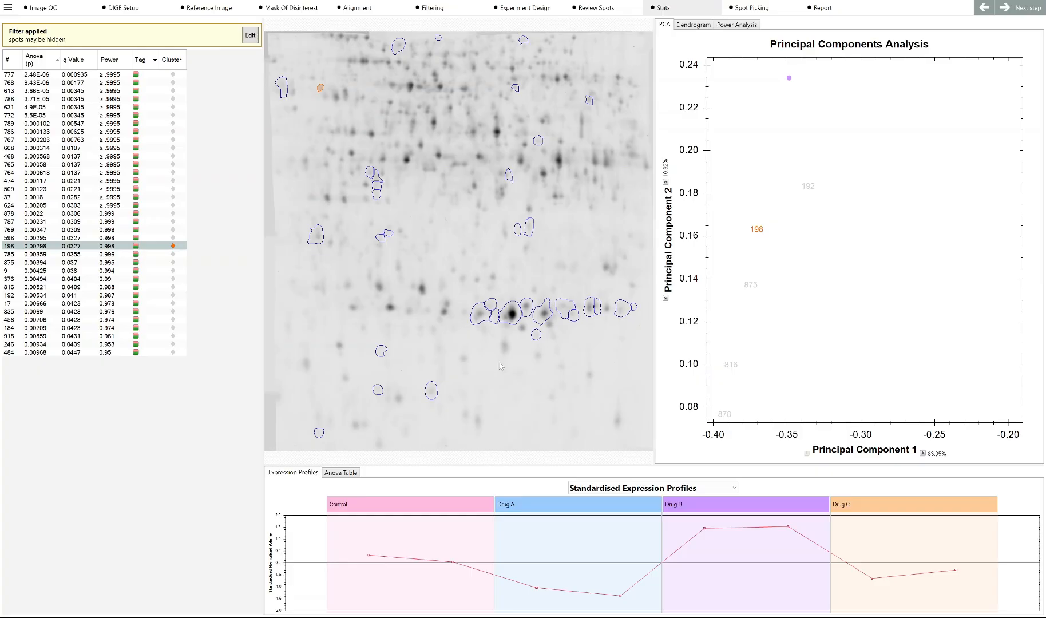
# Show the Anova table for spot 198 and check which options are available for it.
pyautogui.click(356, 473)
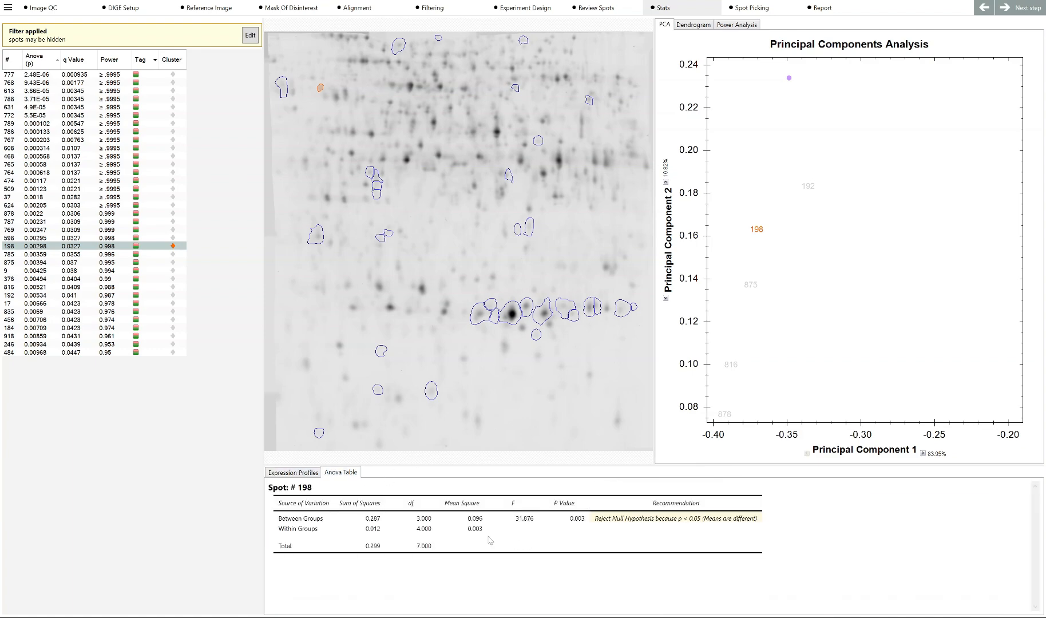
pyautogui.rightClick(370, 529)
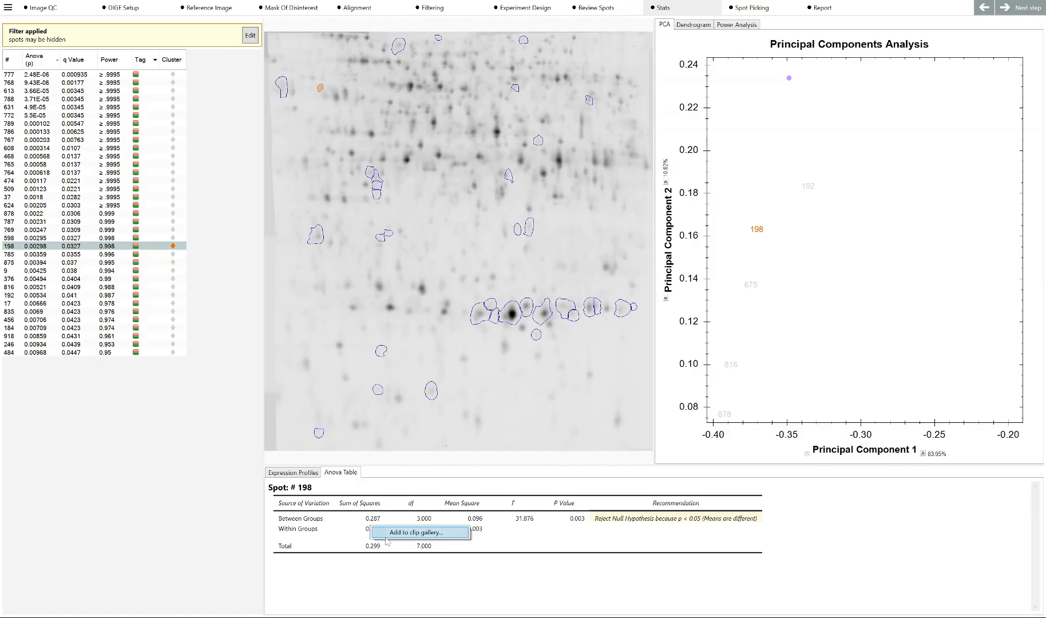
pyautogui.click(414, 569)
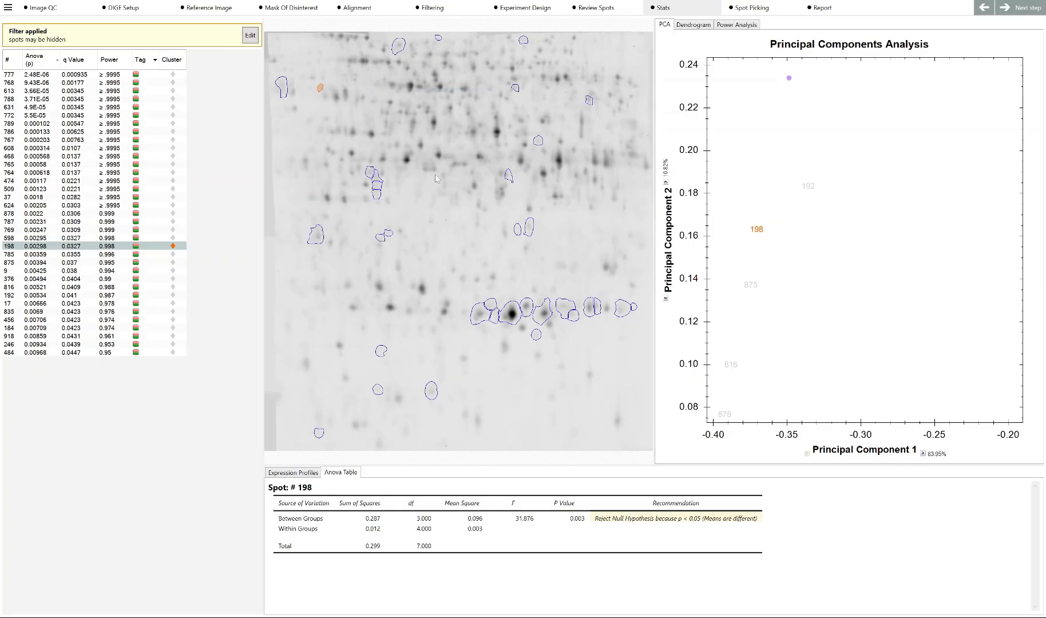
# Go through spot picking to the report design and review the options for spot details, spot table, experiment design and reference image.
pyautogui.click(754, 8)
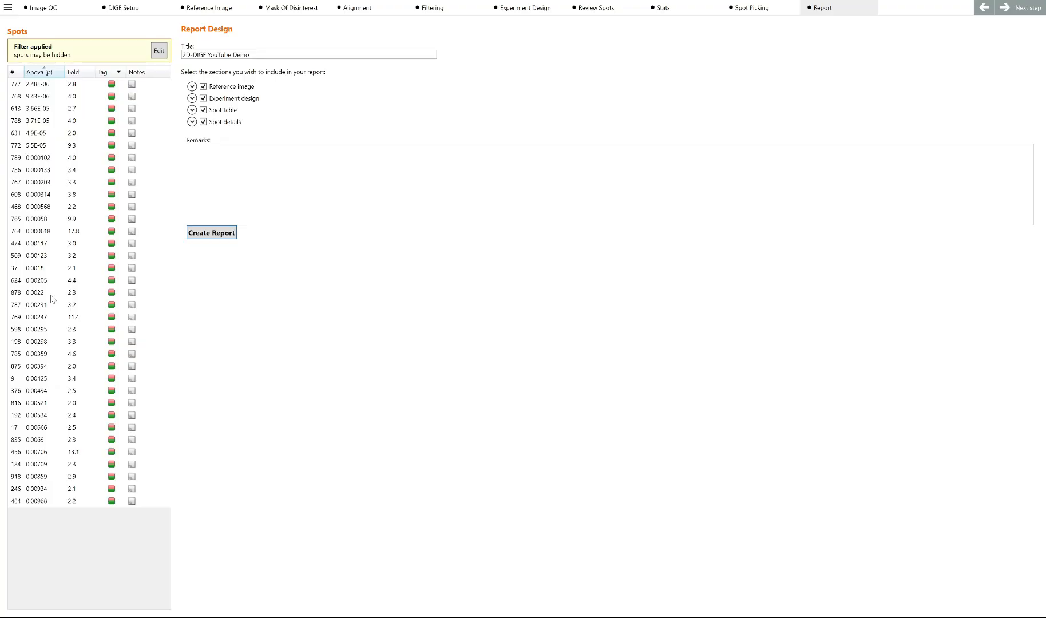
pyautogui.click(192, 122)
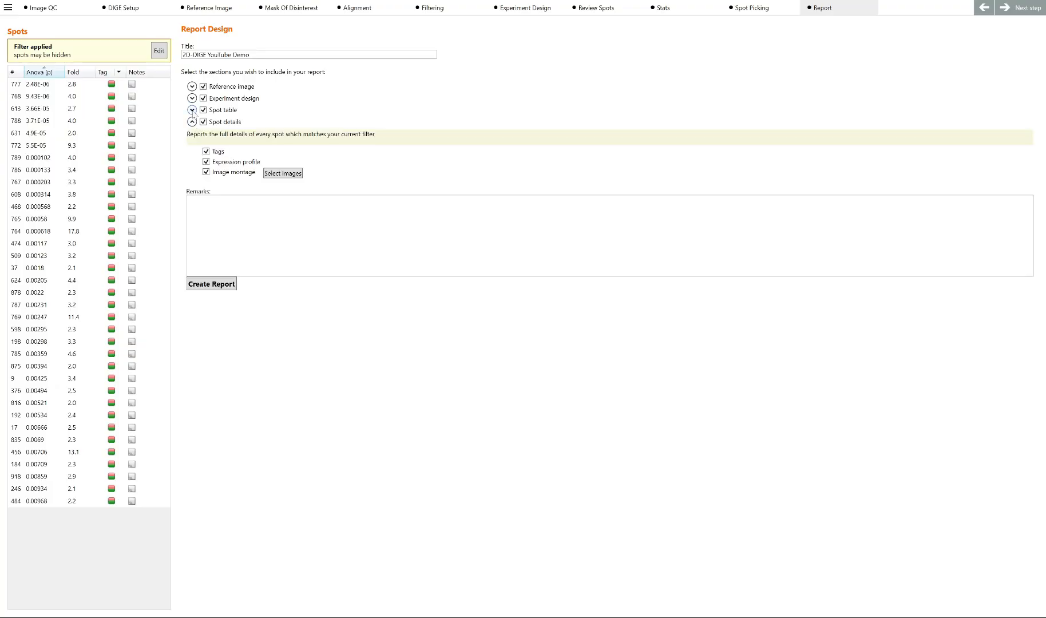
pyautogui.click(192, 109)
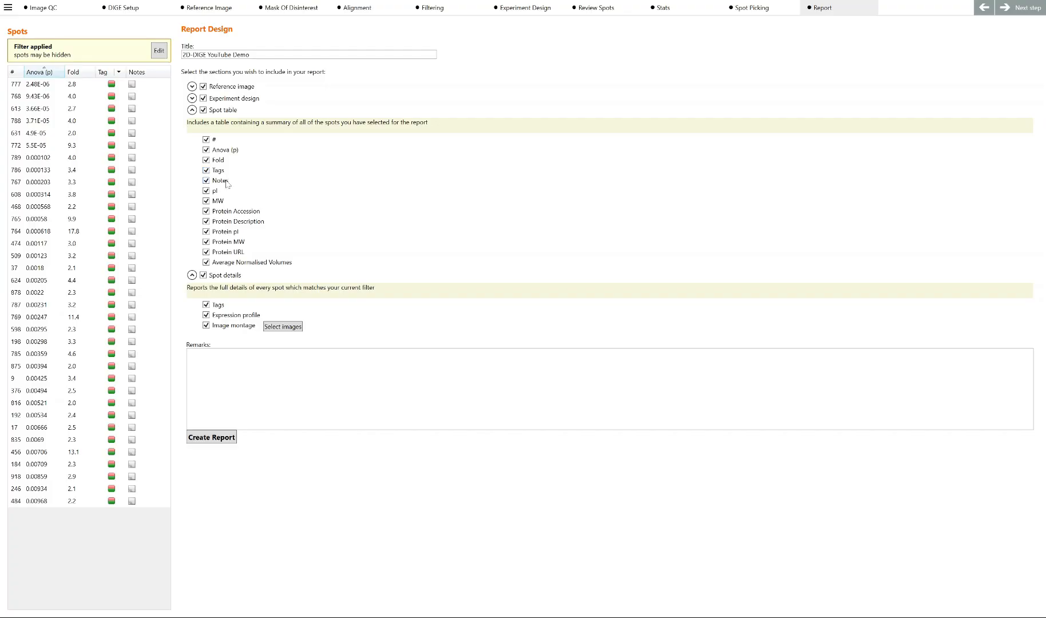
pyautogui.click(192, 98)
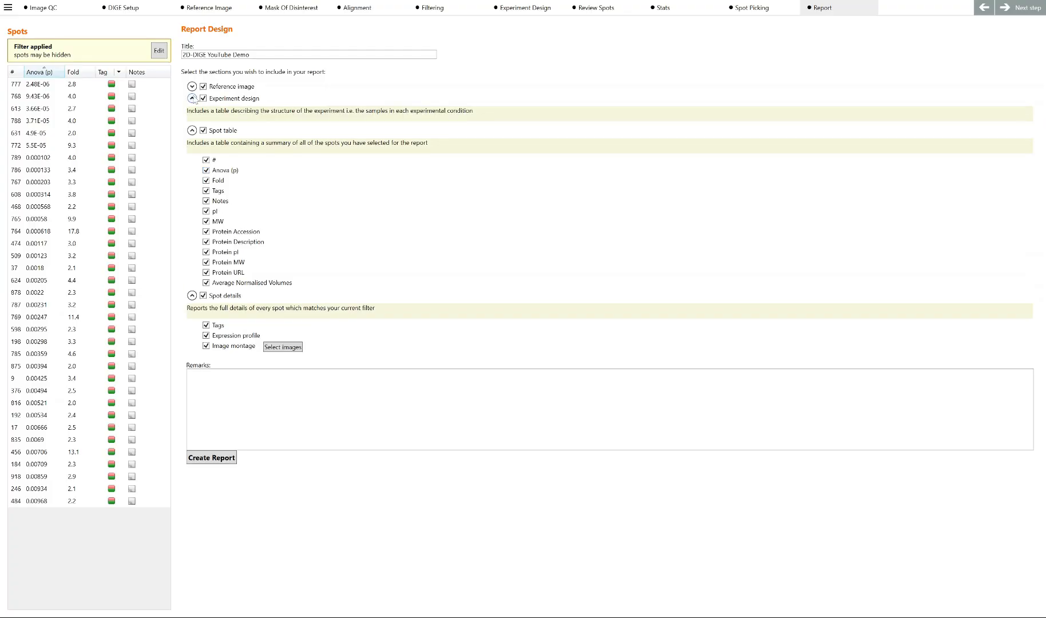
pyautogui.click(192, 97)
pyautogui.click(192, 85)
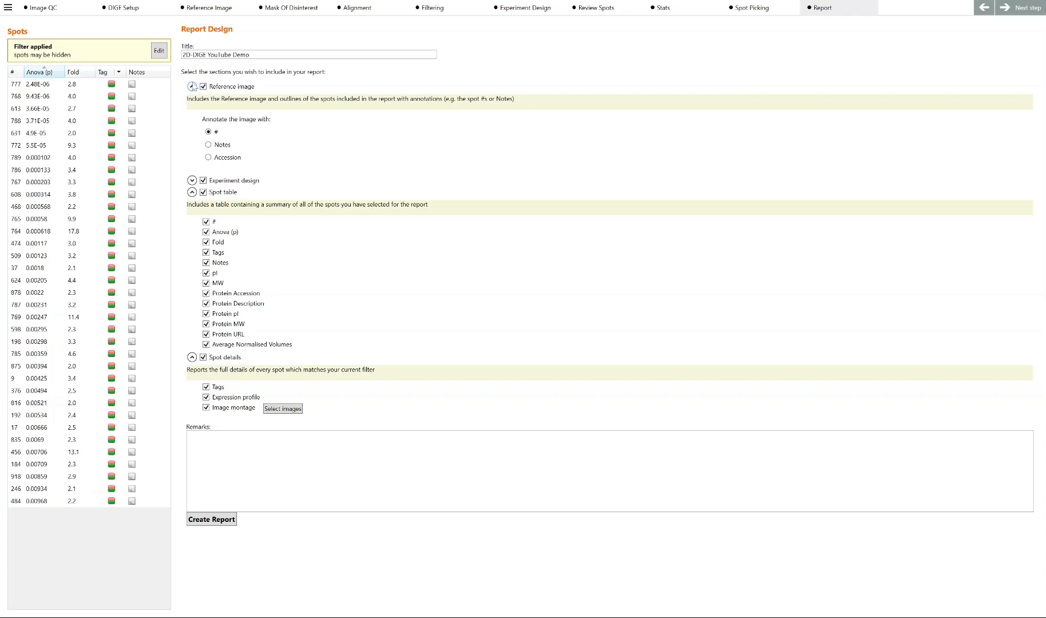
# Create the report with the remarks left empty, save it as 2D-DIGE demo.htm in Downloads, and always open .htm files in Google Chrome.
pyautogui.click(319, 465)
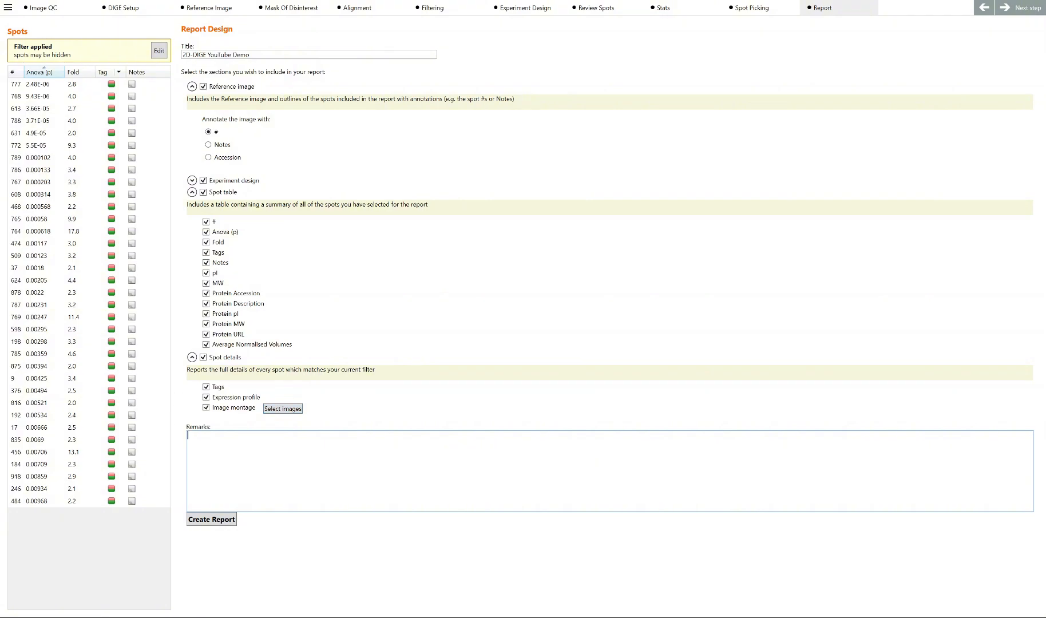
pyautogui.click(209, 520)
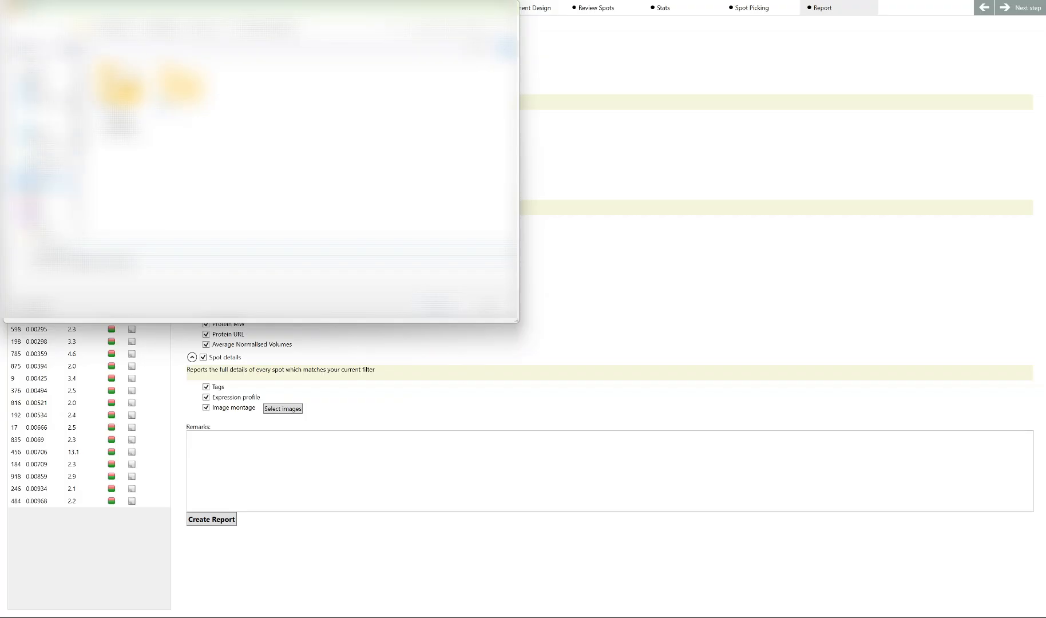
pyautogui.scroll(-3, 44, 151)
pyautogui.scroll(3, 45, 151)
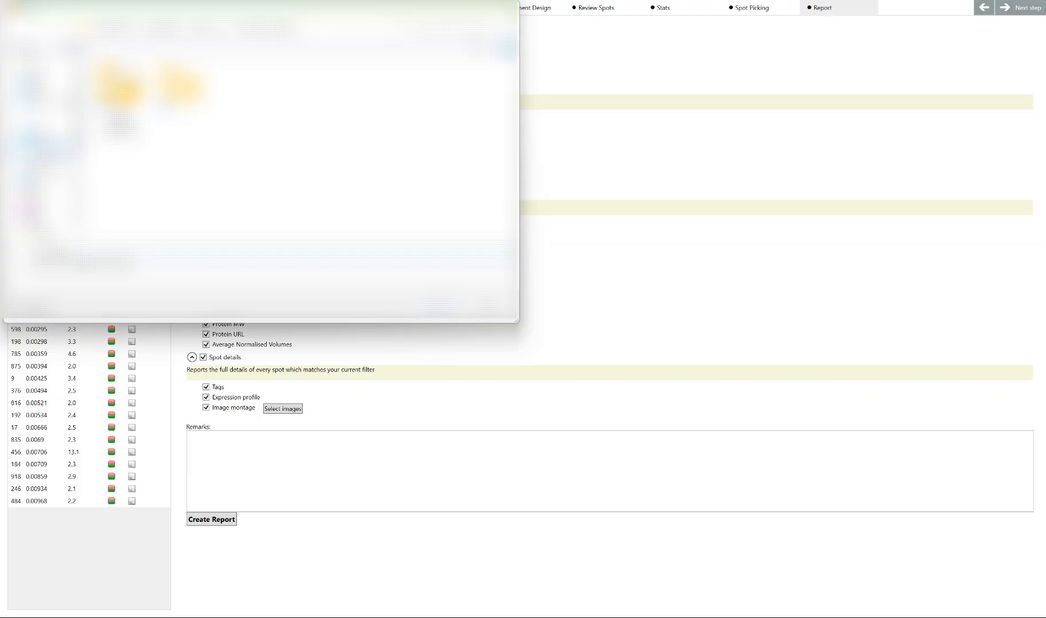
pyautogui.click(45, 149)
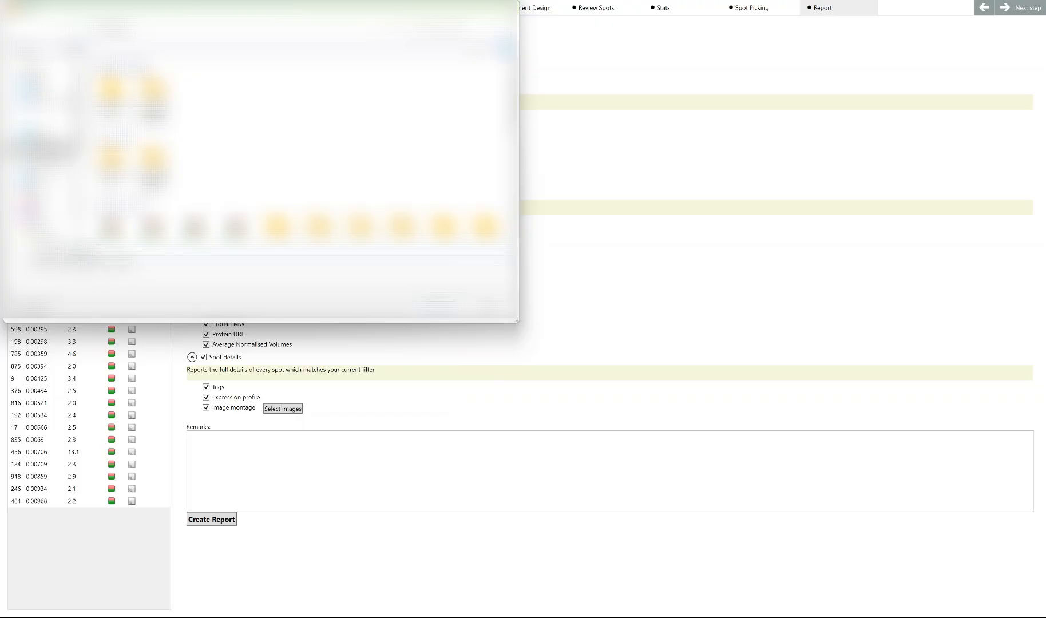
pyautogui.press('Return')
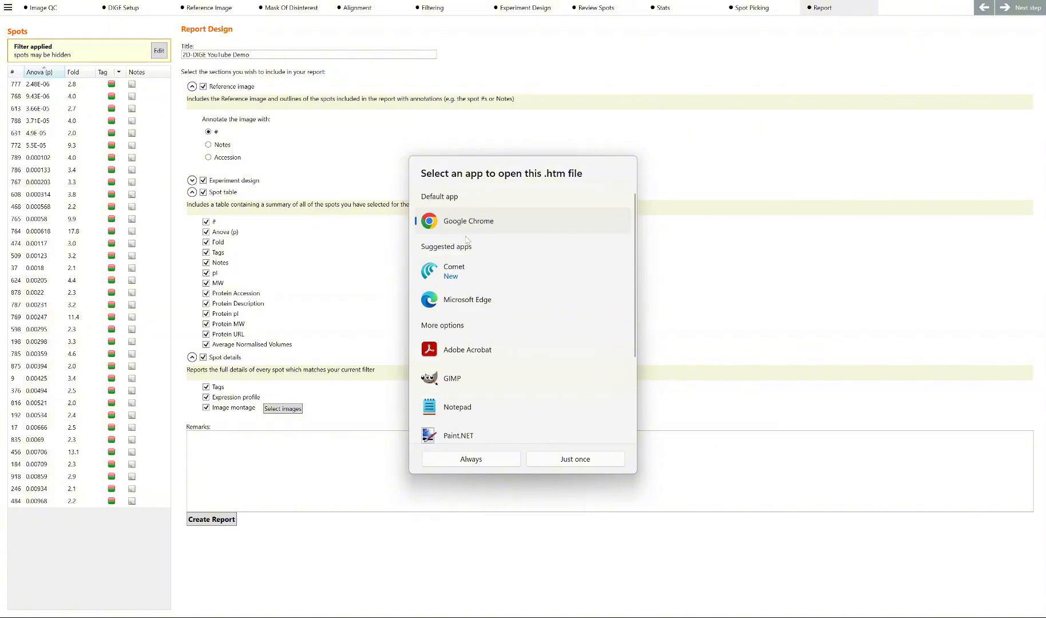
pyautogui.click(462, 460)
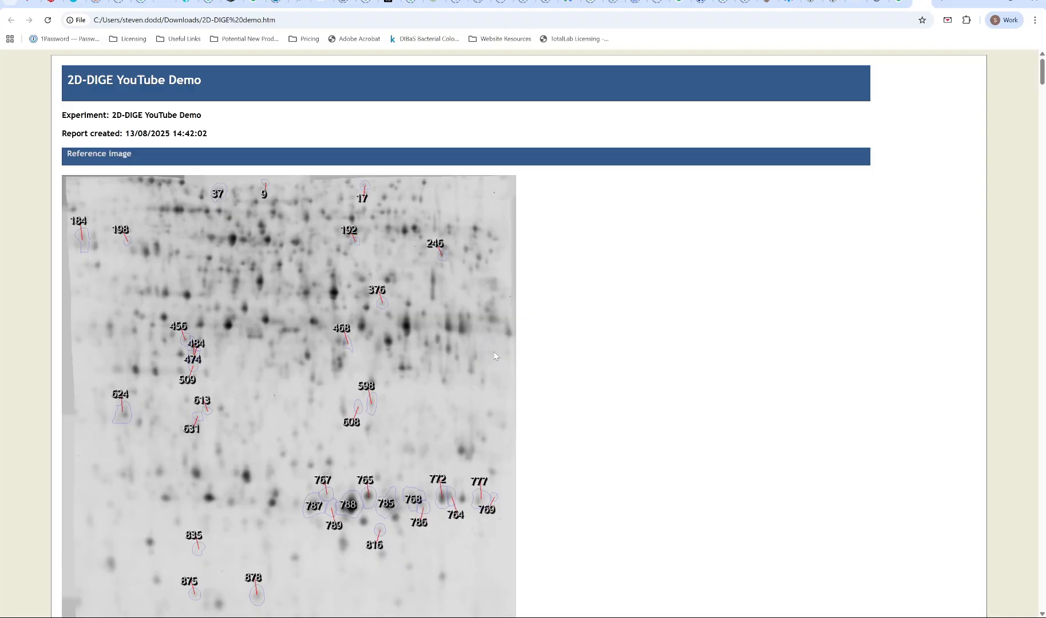
# Examine the report's experiment design and the spot table with Anova, fold, tags and average normalised volumes.
pyautogui.scroll(-4, 498, 358)
pyautogui.scroll(-7, 497, 368)
pyautogui.scroll(-2, 497, 367)
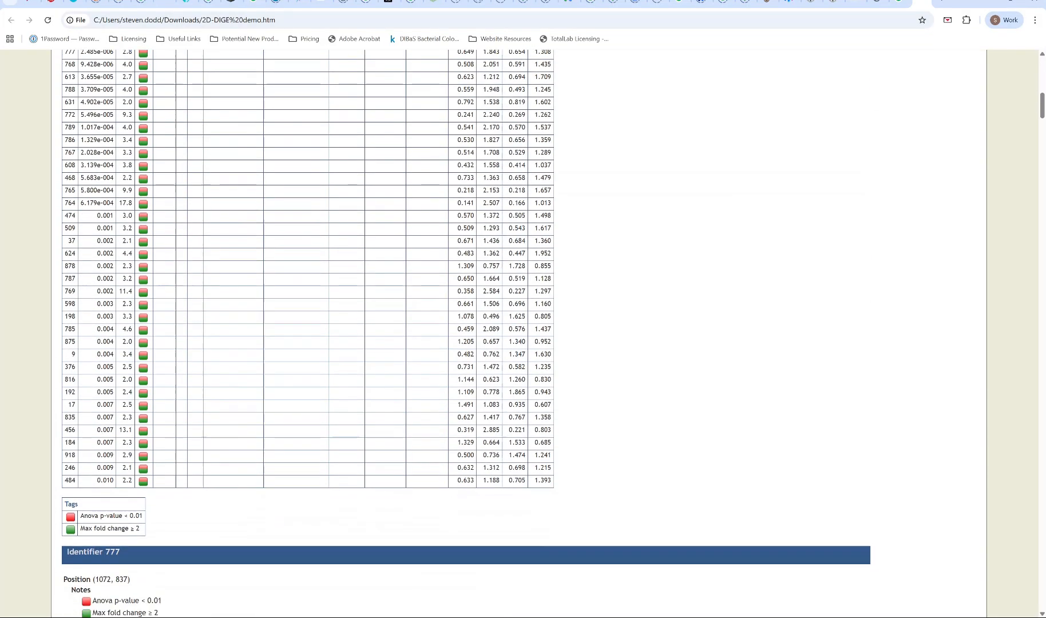
pyautogui.scroll(2, 549, 362)
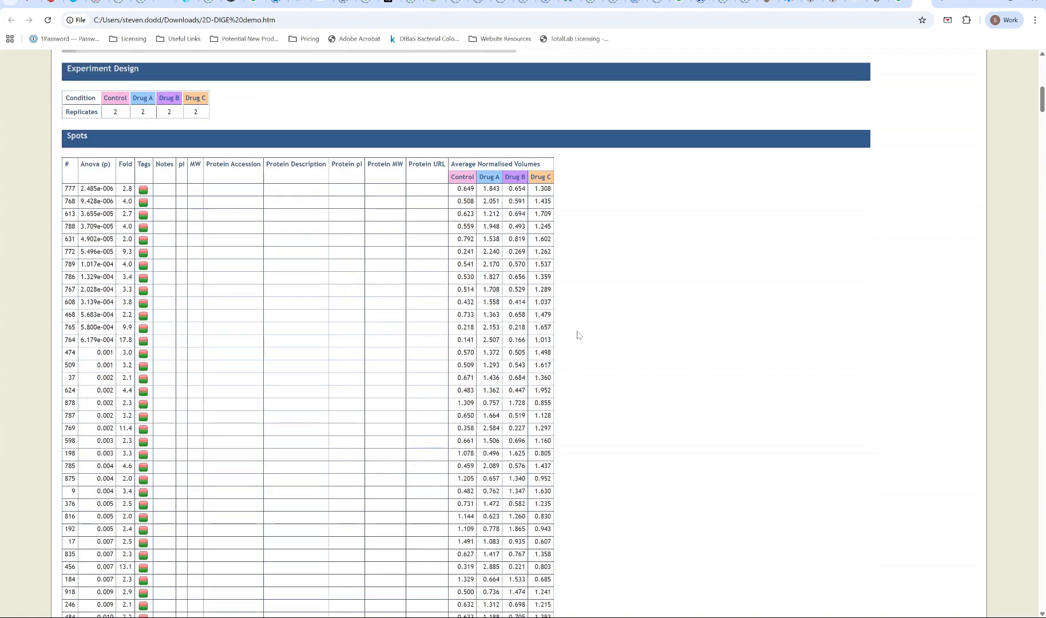
# Review the image montages and expression profiles in the report's spot details, from spot 777 through to spot 484.
pyautogui.scroll(-9, 578, 335)
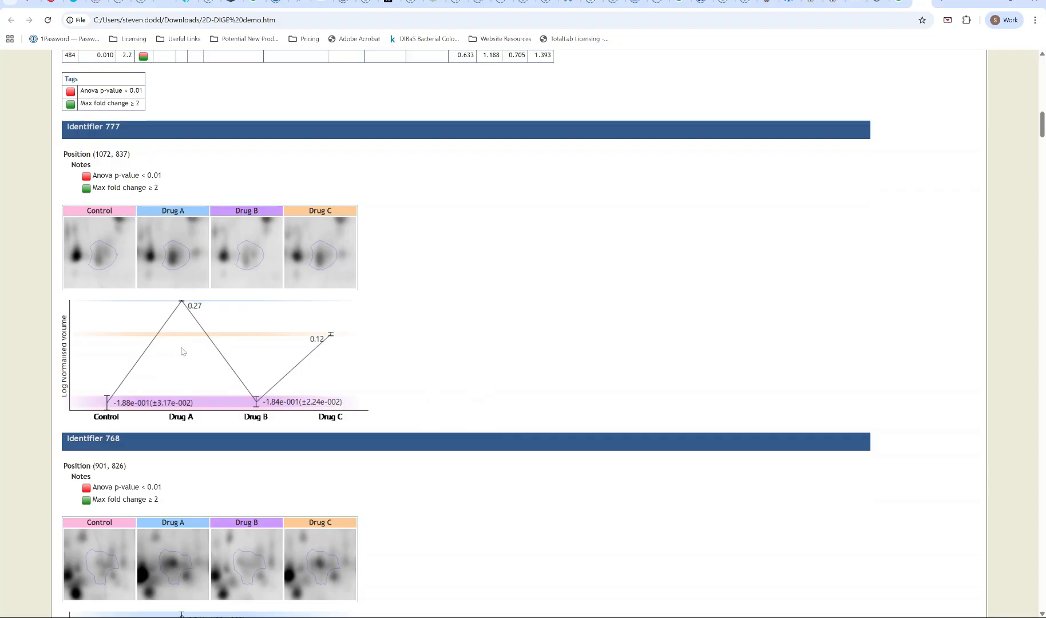
pyautogui.scroll(-10, 266, 355)
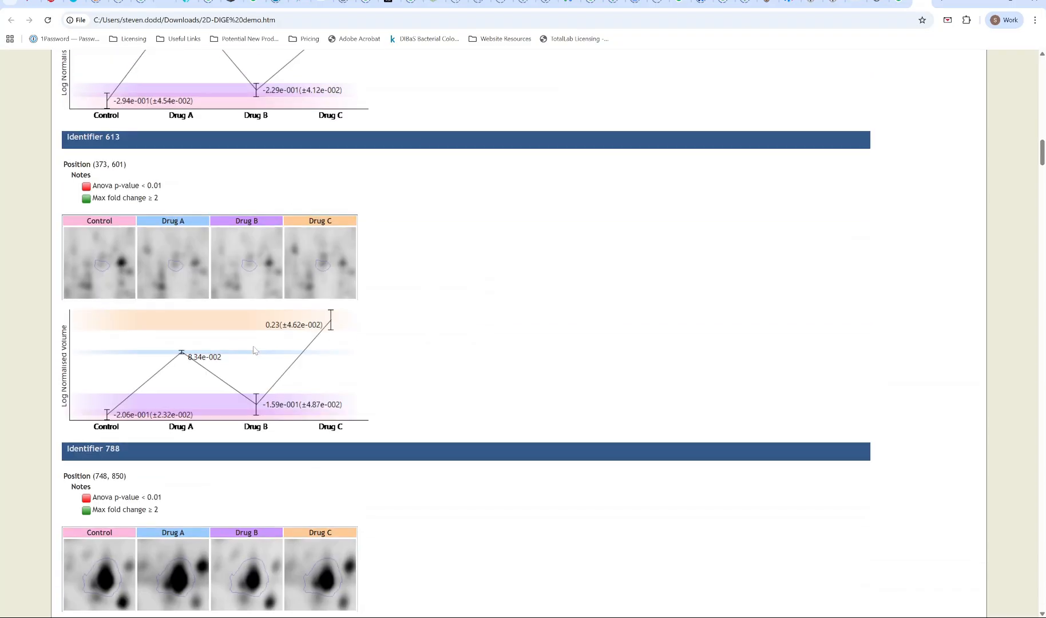
pyautogui.scroll(3, 256, 351)
pyautogui.scroll(-20, 255, 350)
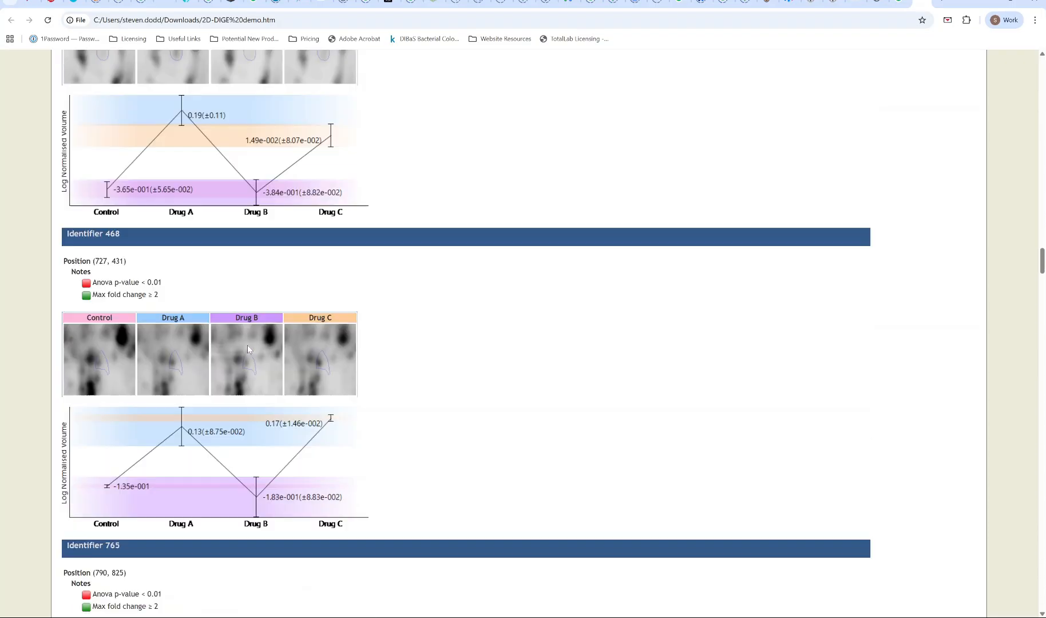
pyautogui.scroll(-20, 259, 354)
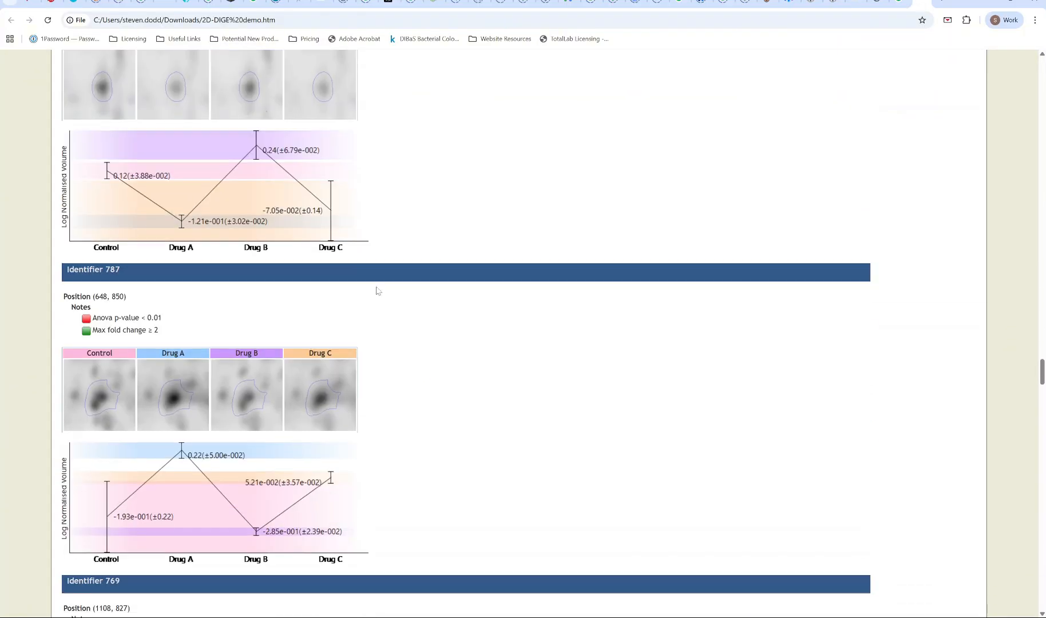
pyautogui.scroll(-3, 421, 296)
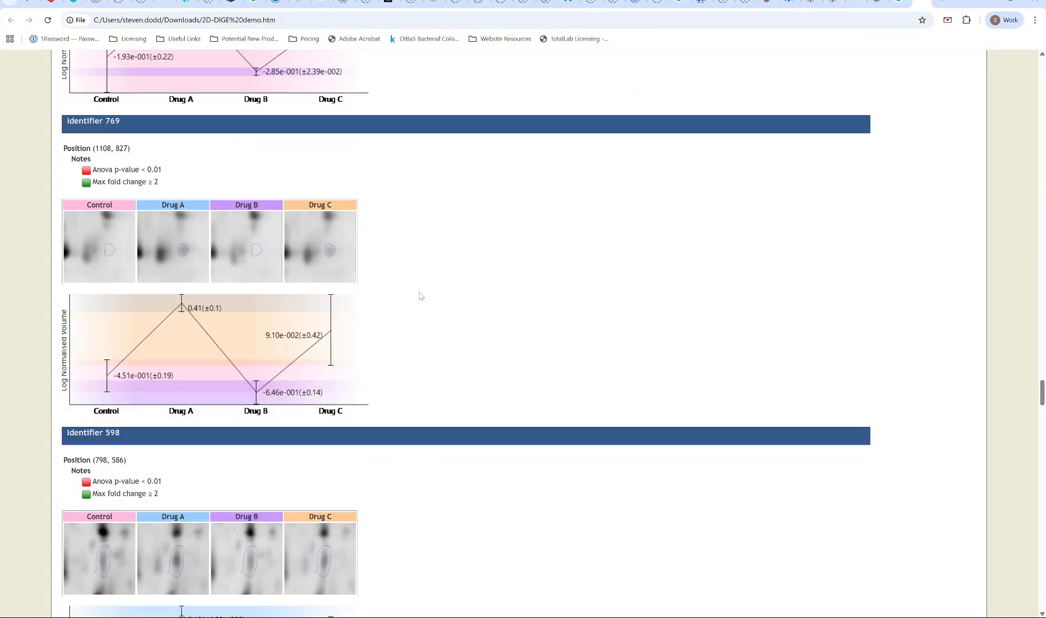
pyautogui.scroll(-15, 424, 301)
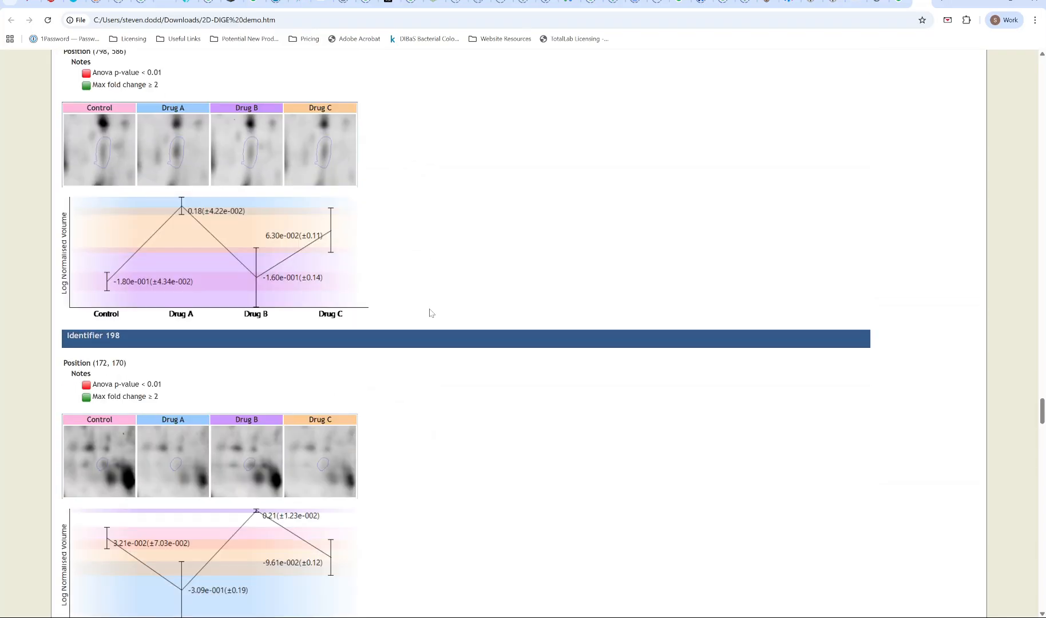
pyautogui.scroll(-17, 430, 312)
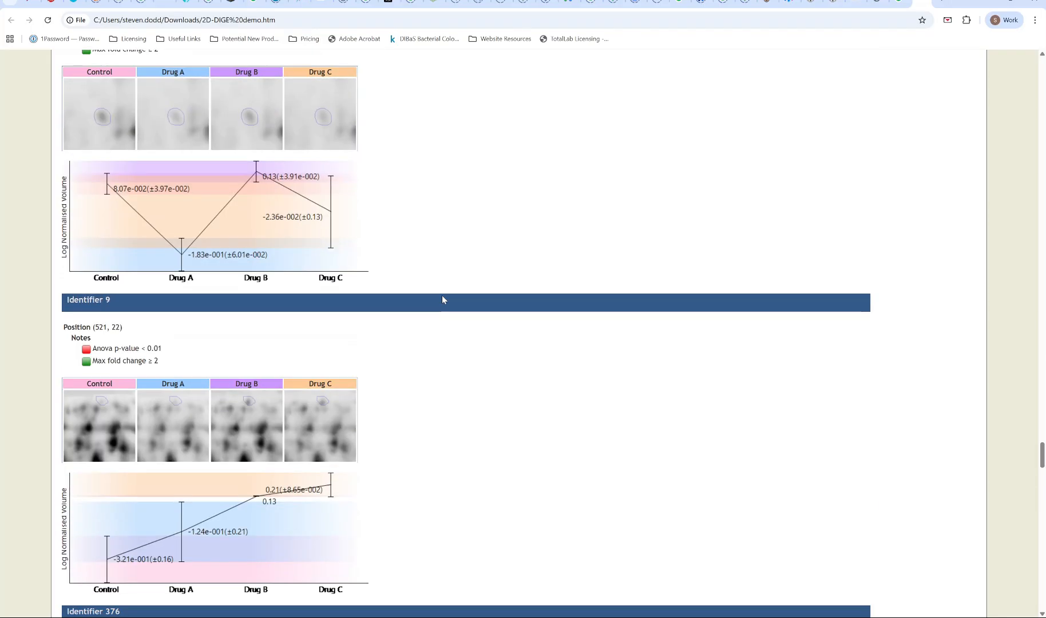
pyautogui.scroll(-20, 443, 300)
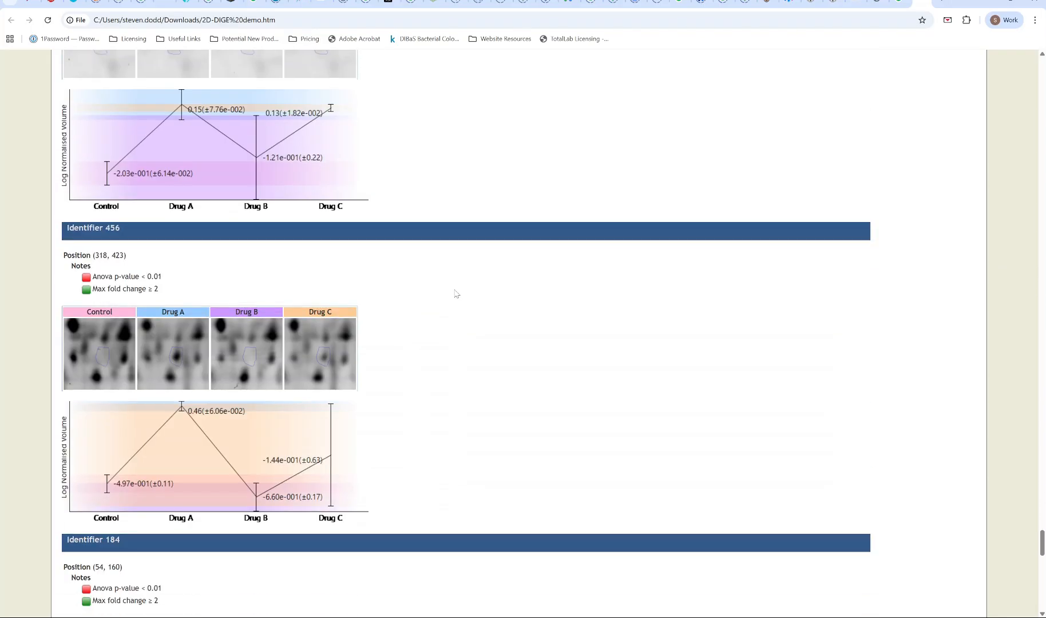
pyautogui.scroll(-18, 456, 294)
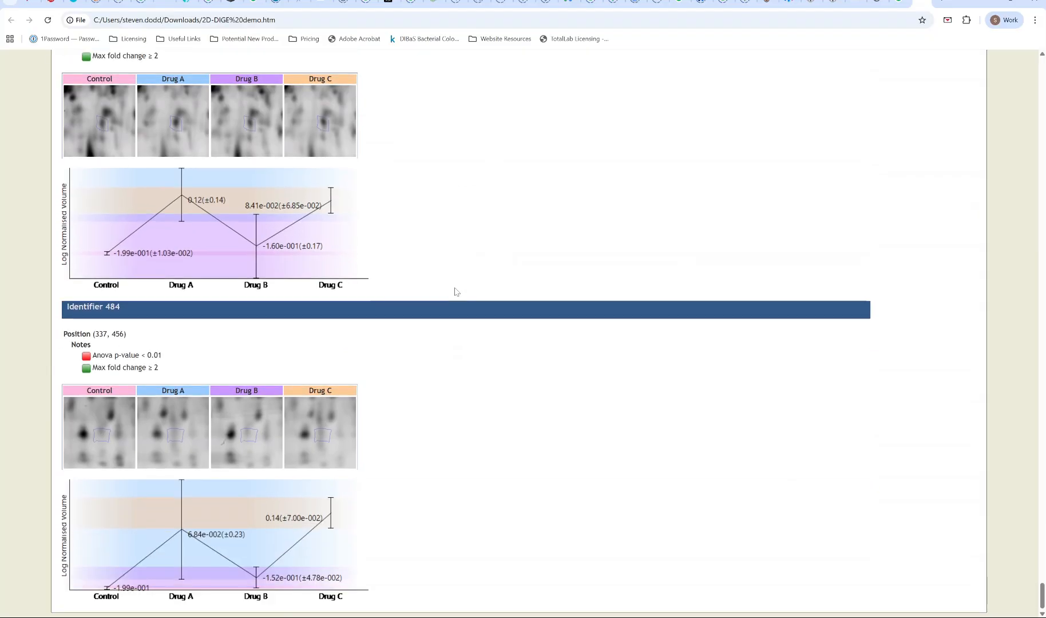
# Go back through the spot details to the annotated reference image at the start of the report.
pyautogui.scroll(20, 323, 369)
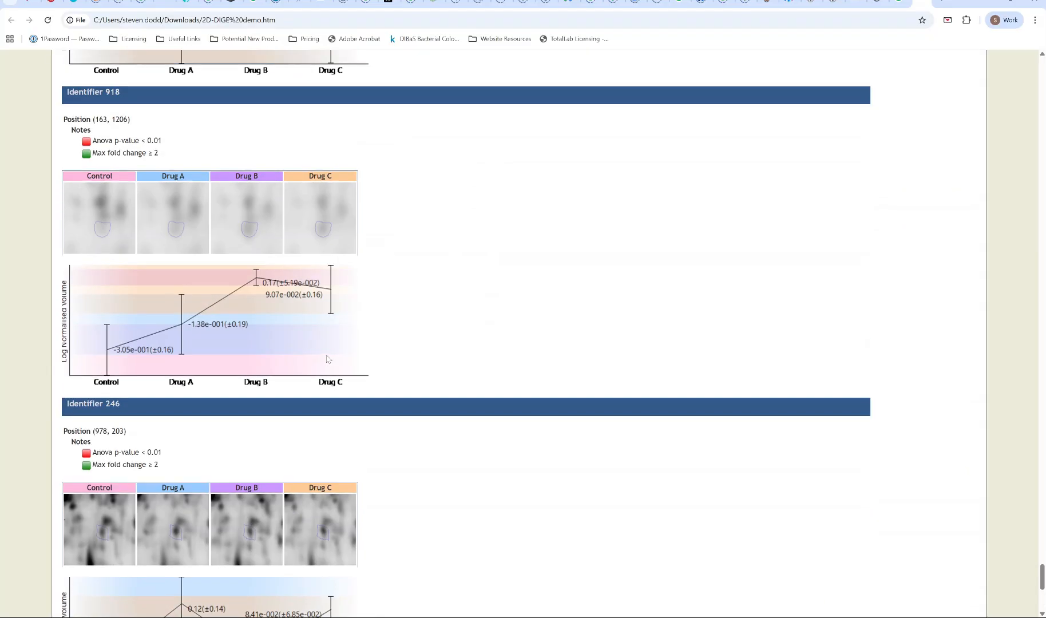
pyautogui.scroll(20, 329, 357)
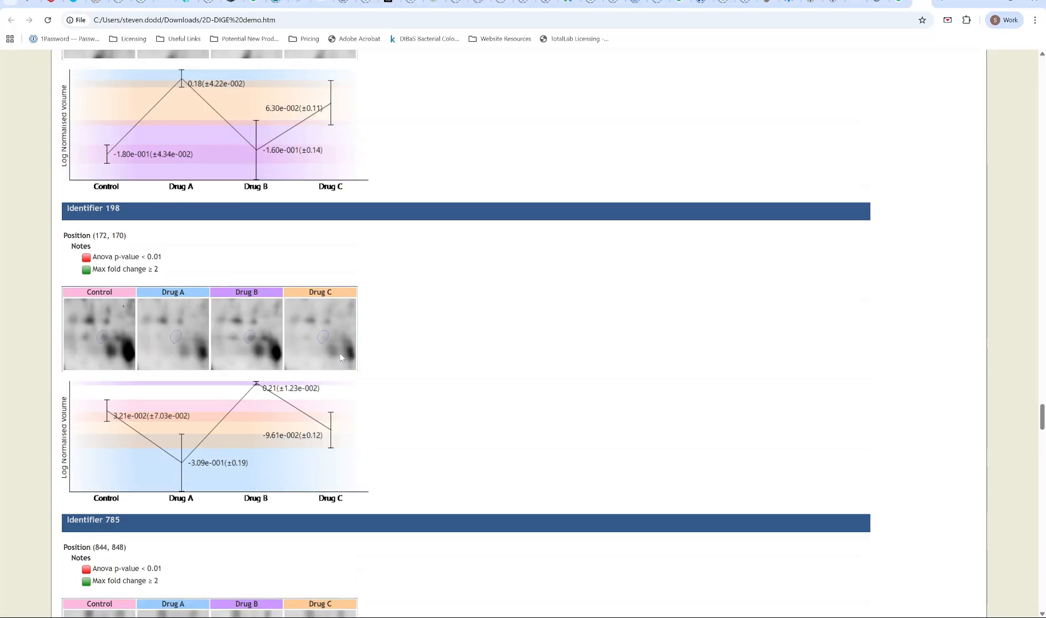
pyautogui.scroll(20, 342, 356)
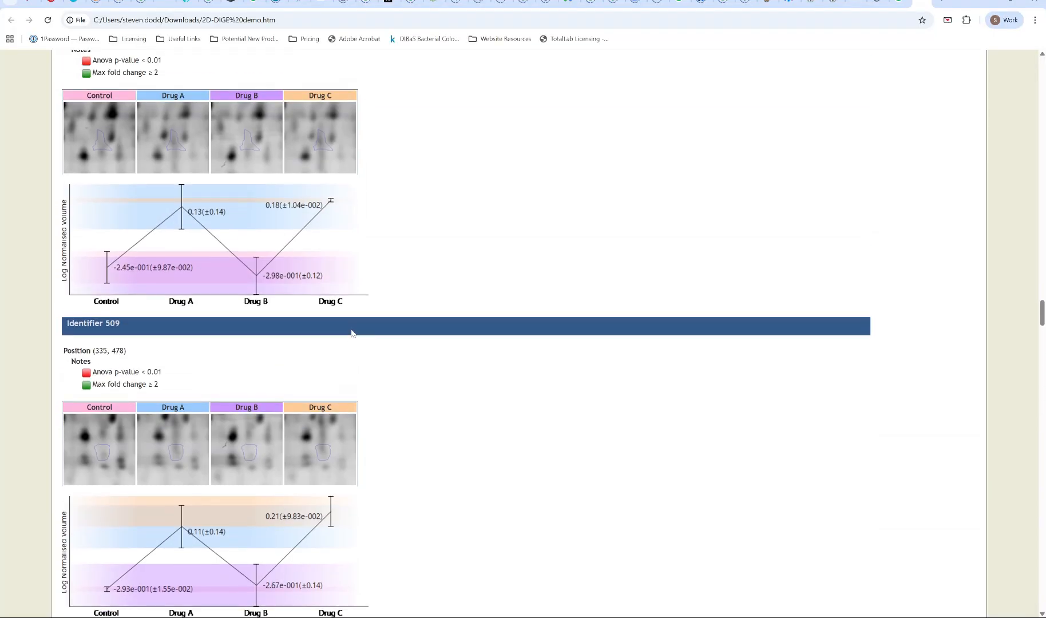
pyautogui.scroll(20, 354, 331)
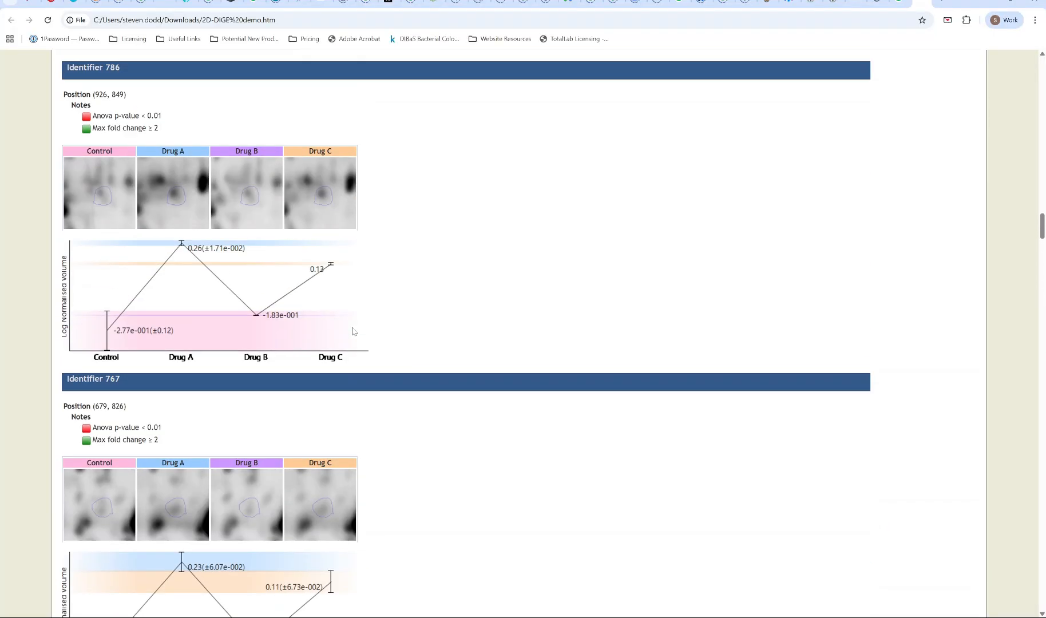
pyautogui.scroll(20, 355, 331)
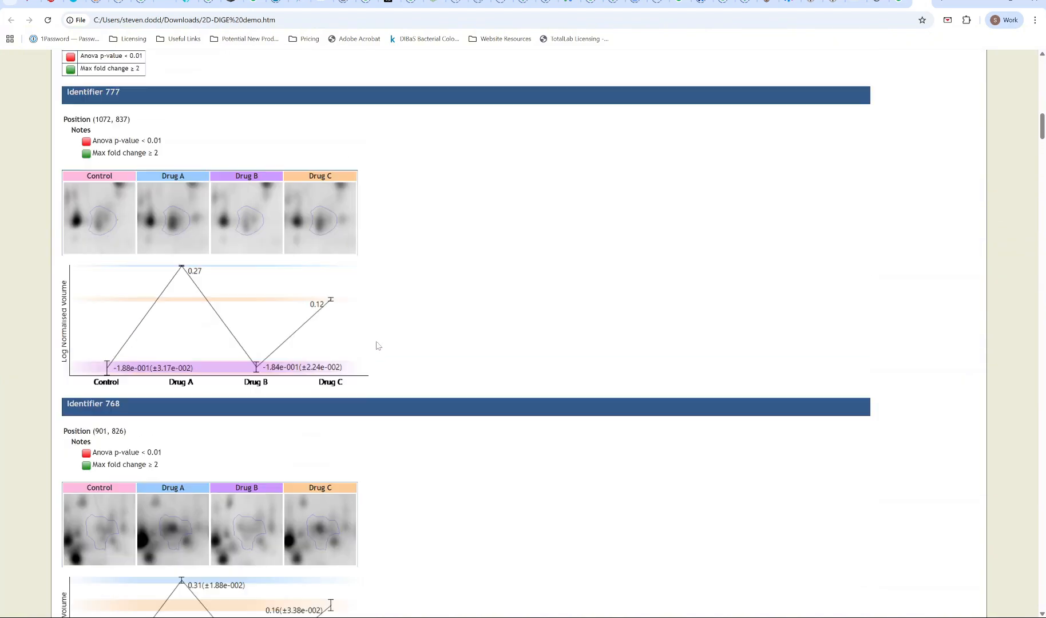
pyautogui.scroll(7, 380, 348)
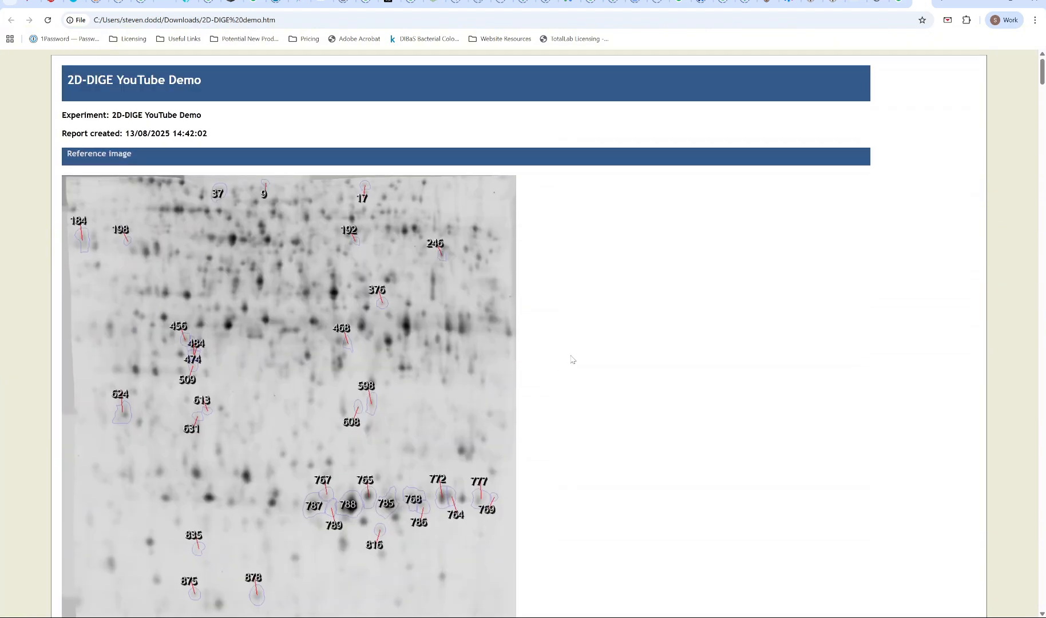